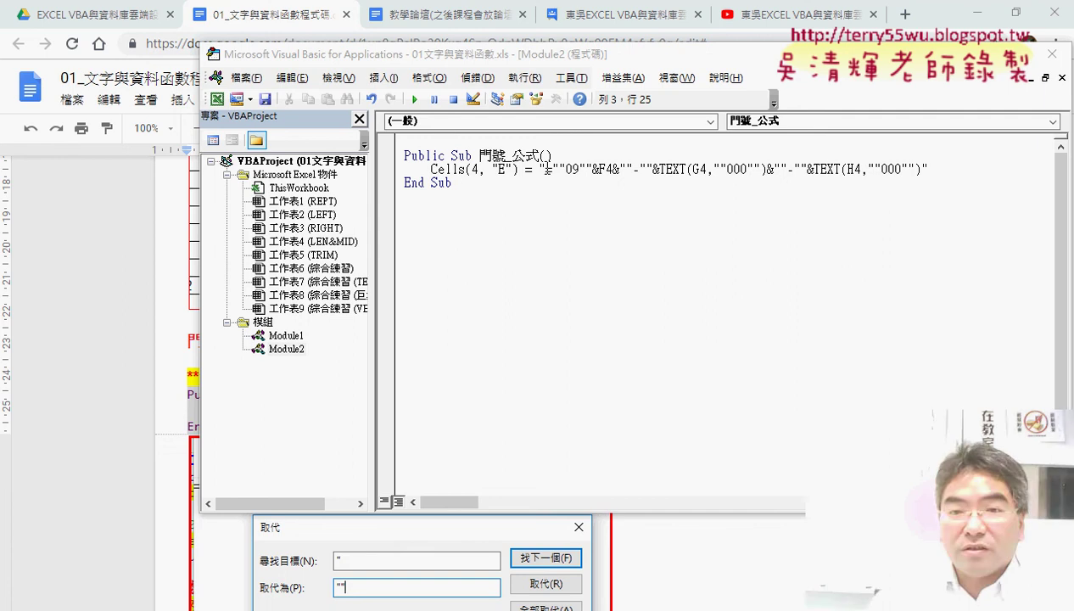
Step: Strip the old formula from the Cells(4, "E") line, leaving only an opening quote after =
drag(544, 169, 923, 169)
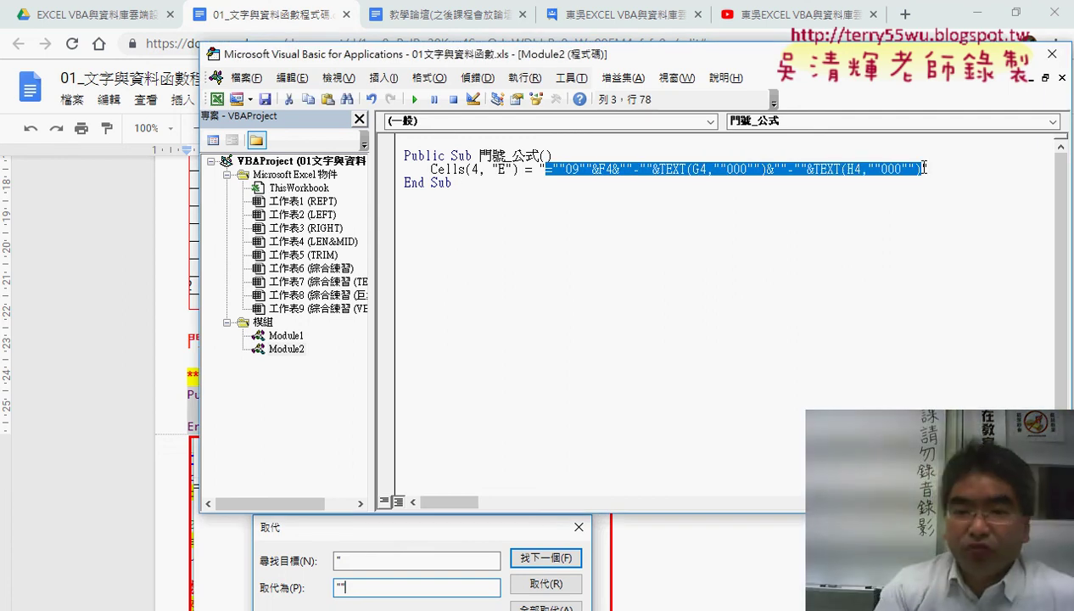
key(Delete)
text("E") = ")
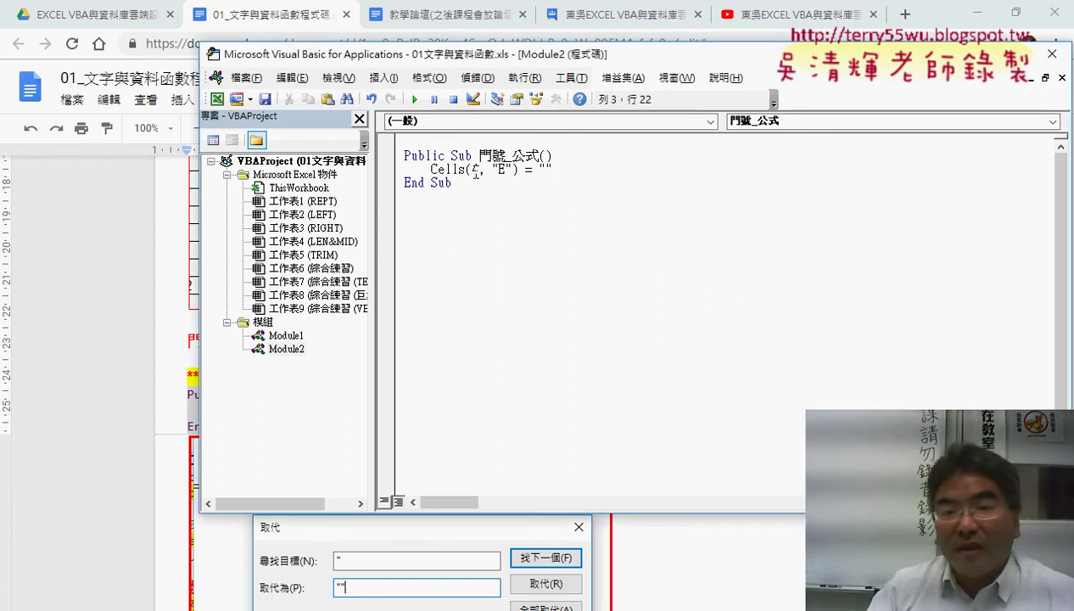
double_click(475, 168)
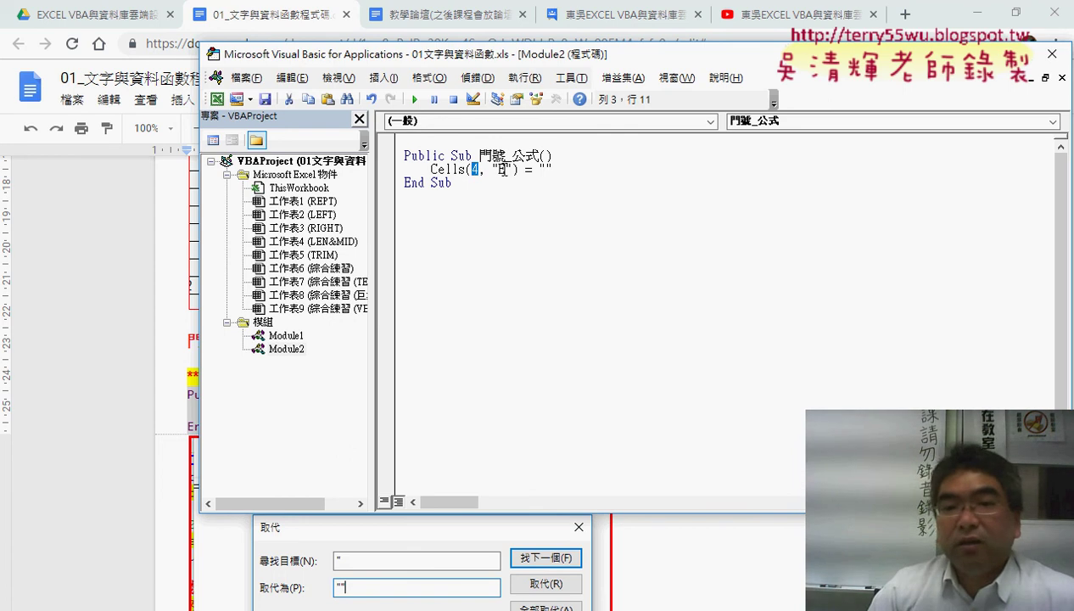
drag(552, 170, 538, 169)
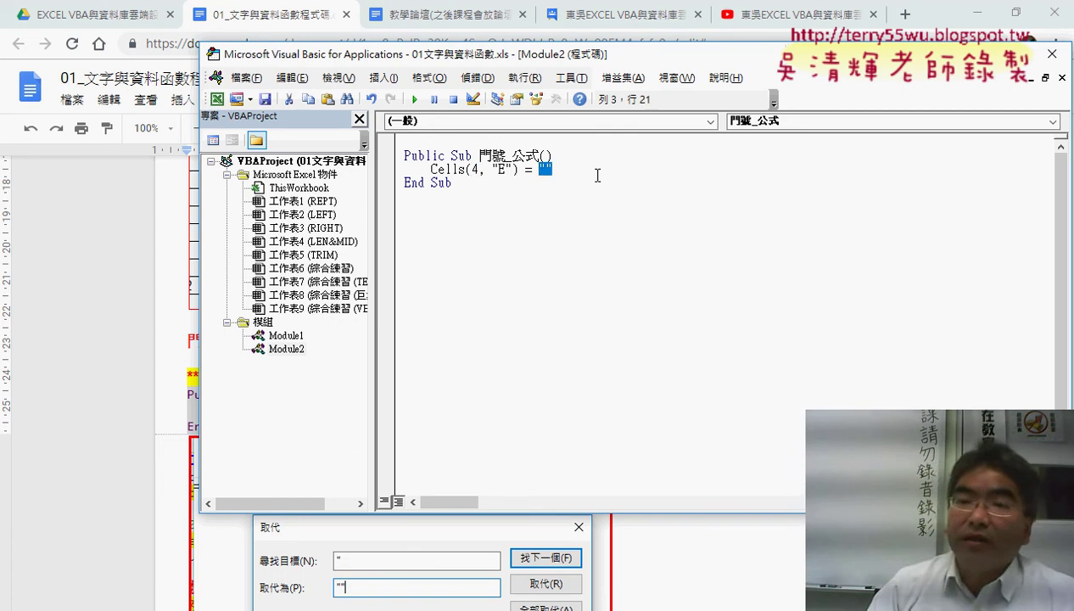
click(547, 170)
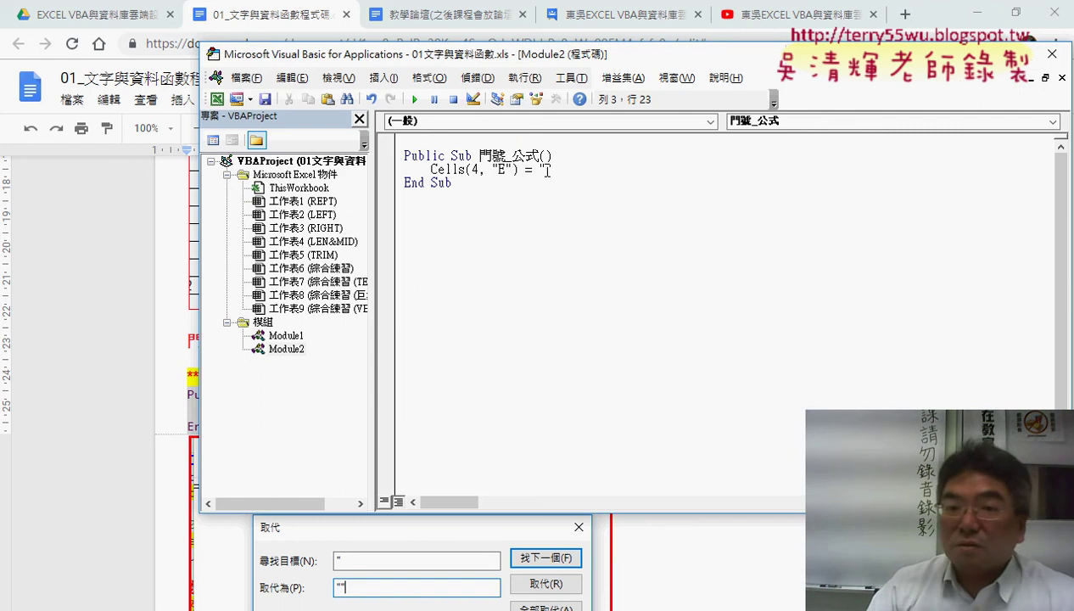
key(Left)
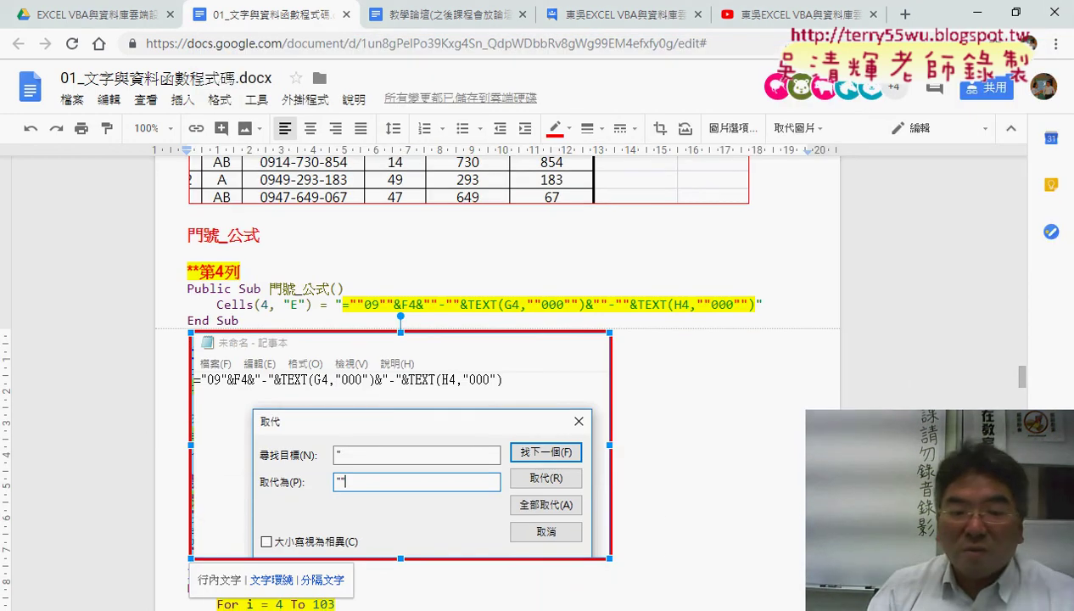
Step: In Notepad, replace every " with "" in the phone-number formula using Replace All
click(320, 559)
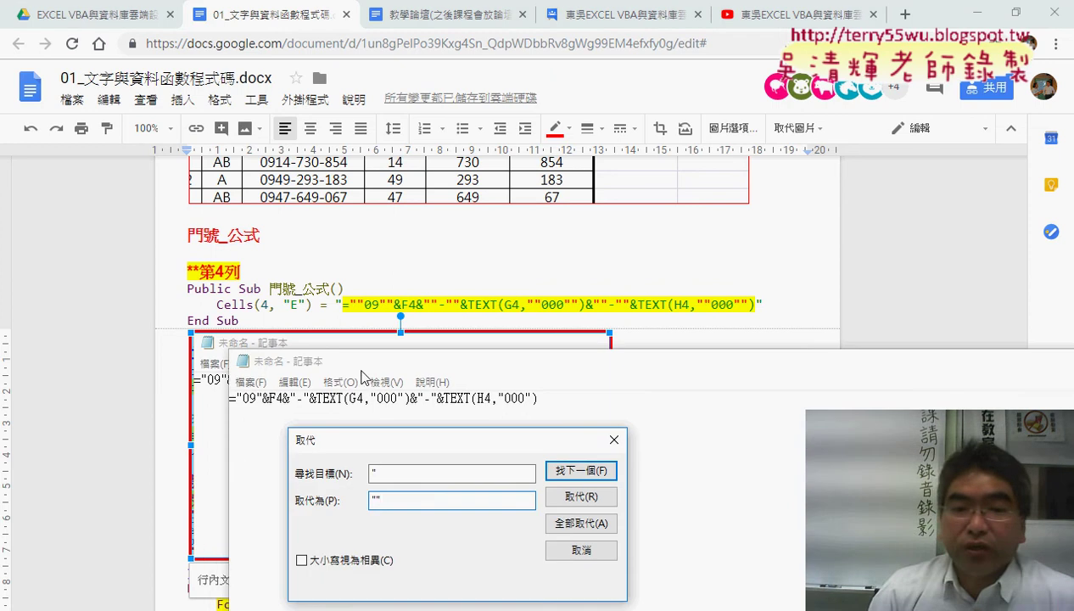
drag(363, 373, 316, 205)
drag(403, 439, 331, 285)
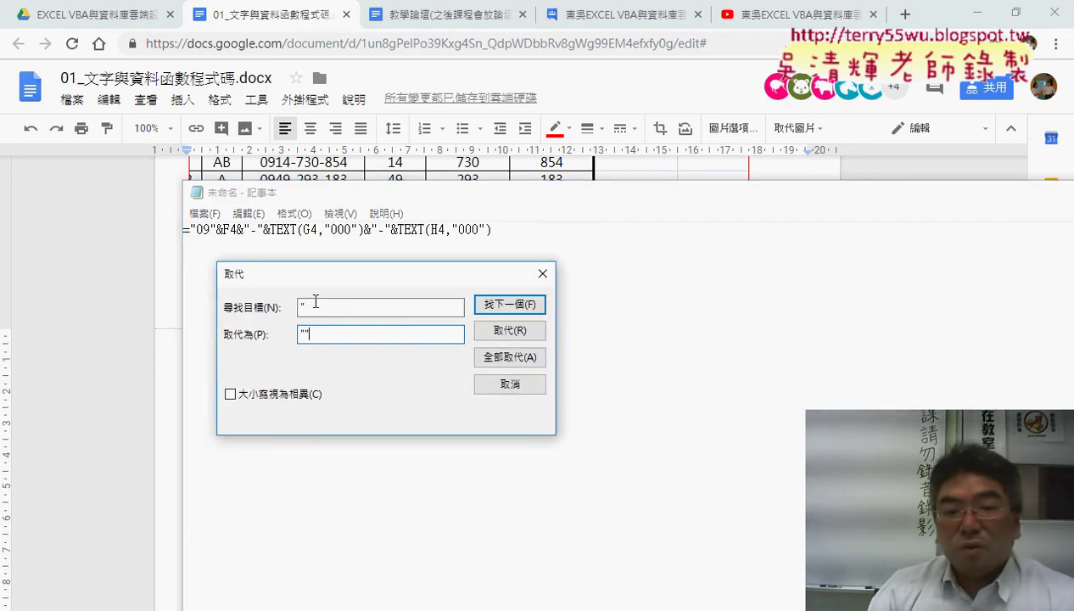
click(506, 363)
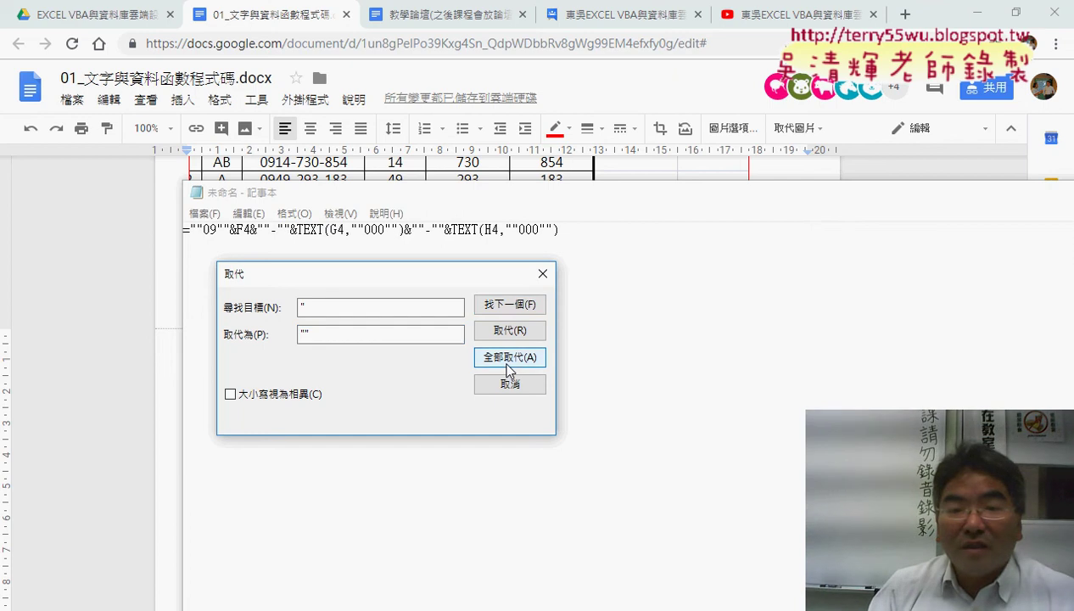
click(545, 276)
Step: Copy the converted formula line and return to the VBA editor
drag(558, 229, 169, 231)
key(ctrl+c)
right_click(265, 231)
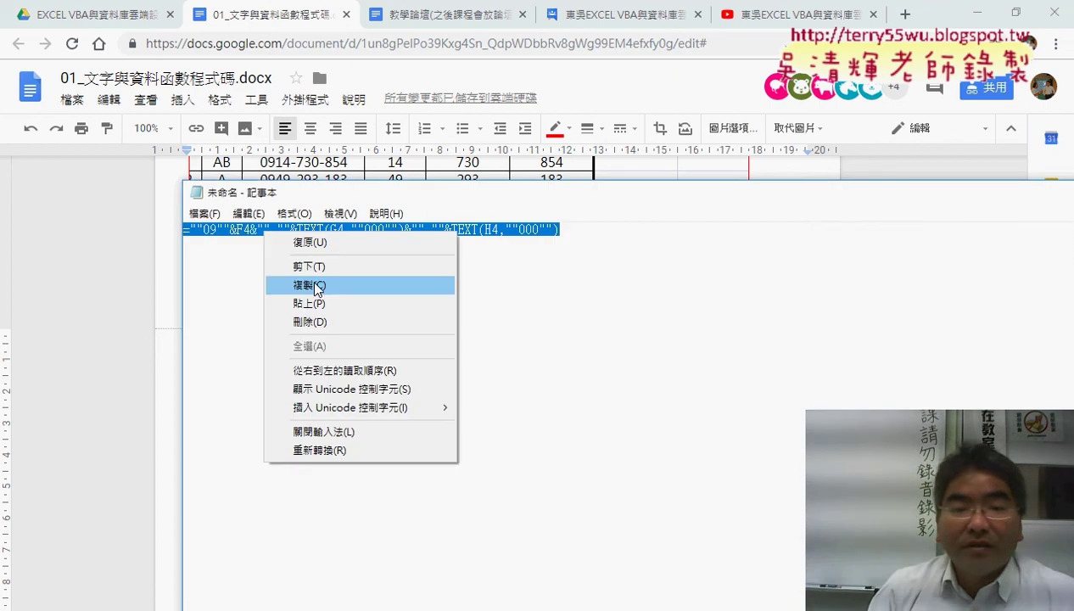
click(315, 287)
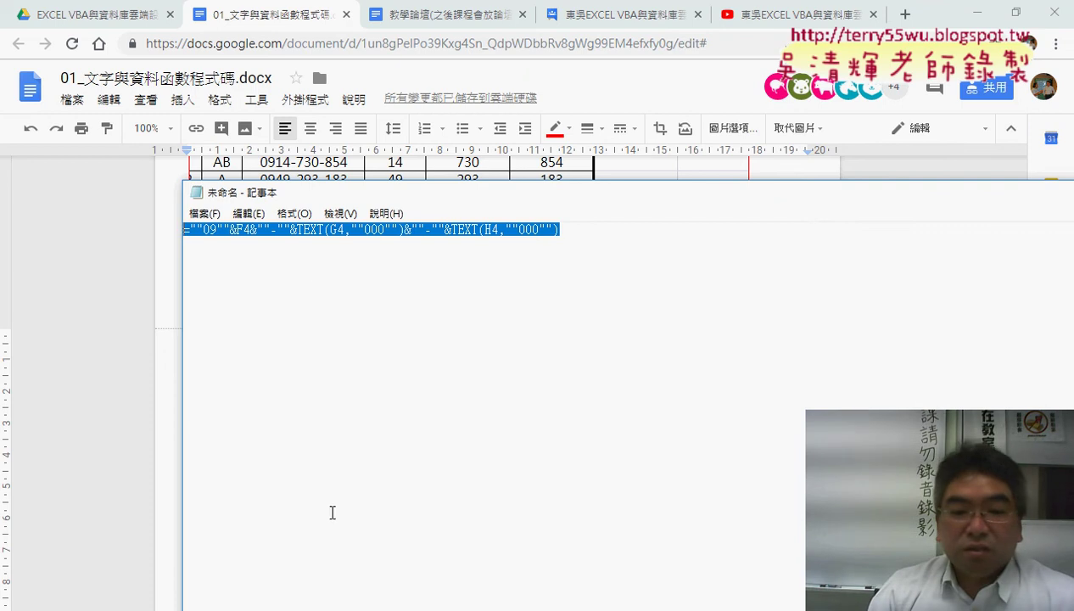
click(355, 555)
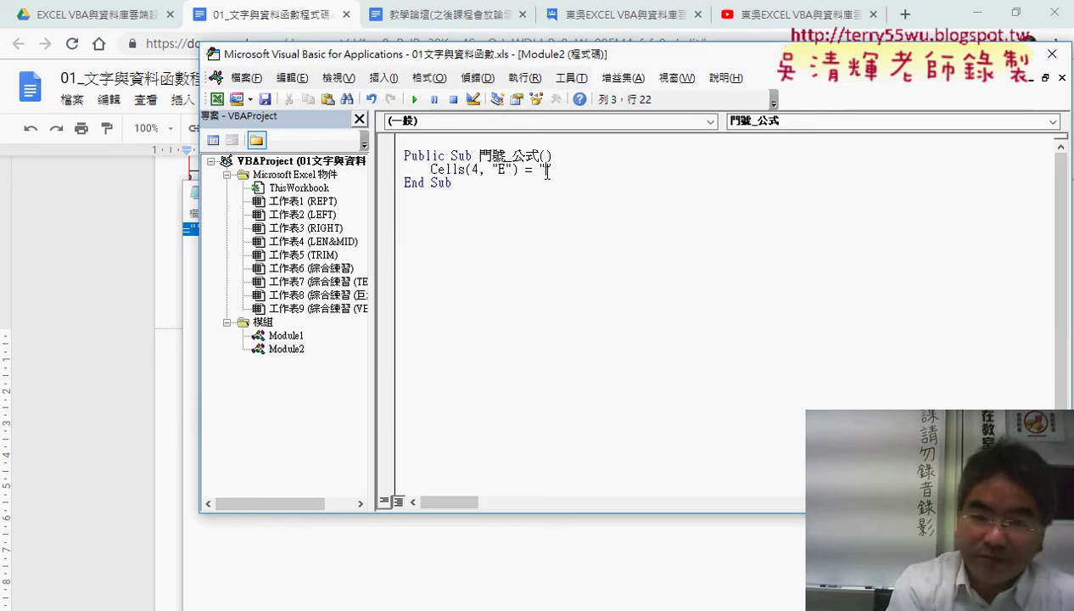
Step: Paste the doubled-quote formula into the Cells line and move the other windows aside
key(ctrl+v)
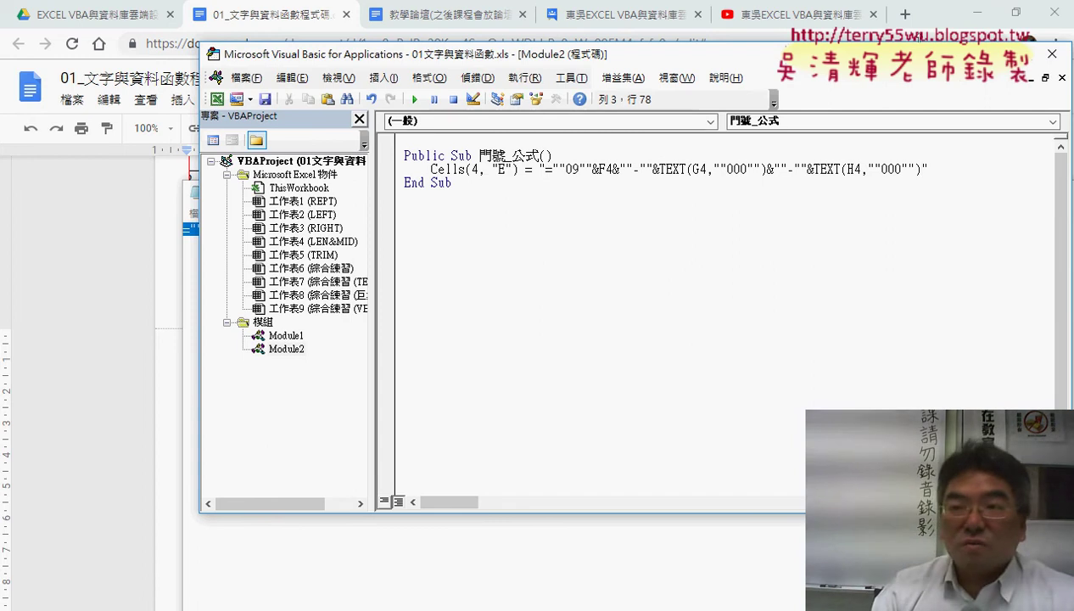
click(973, 17)
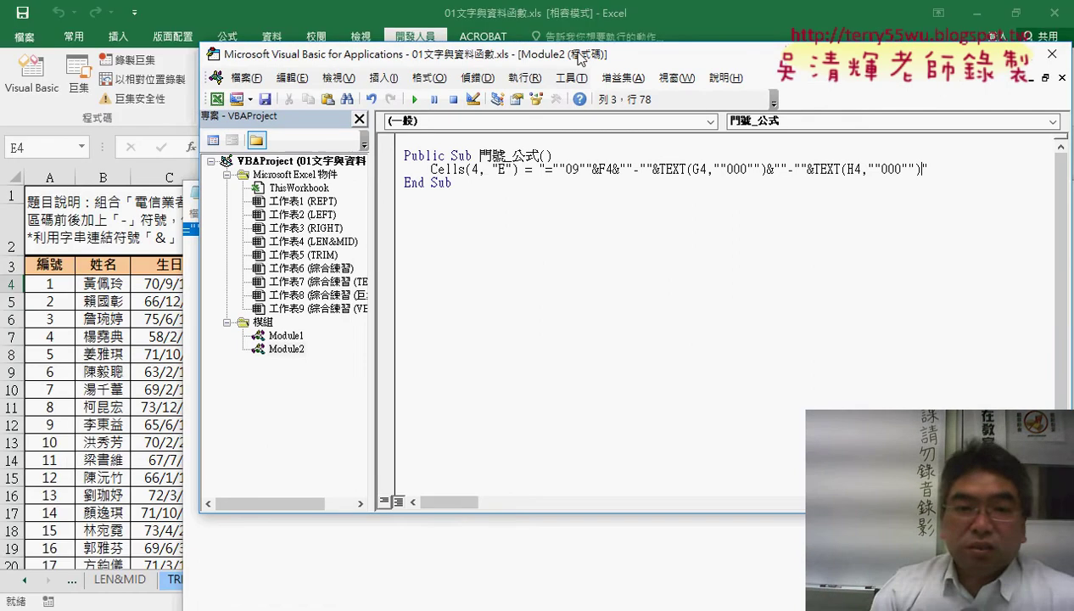
drag(577, 53, 687, 60)
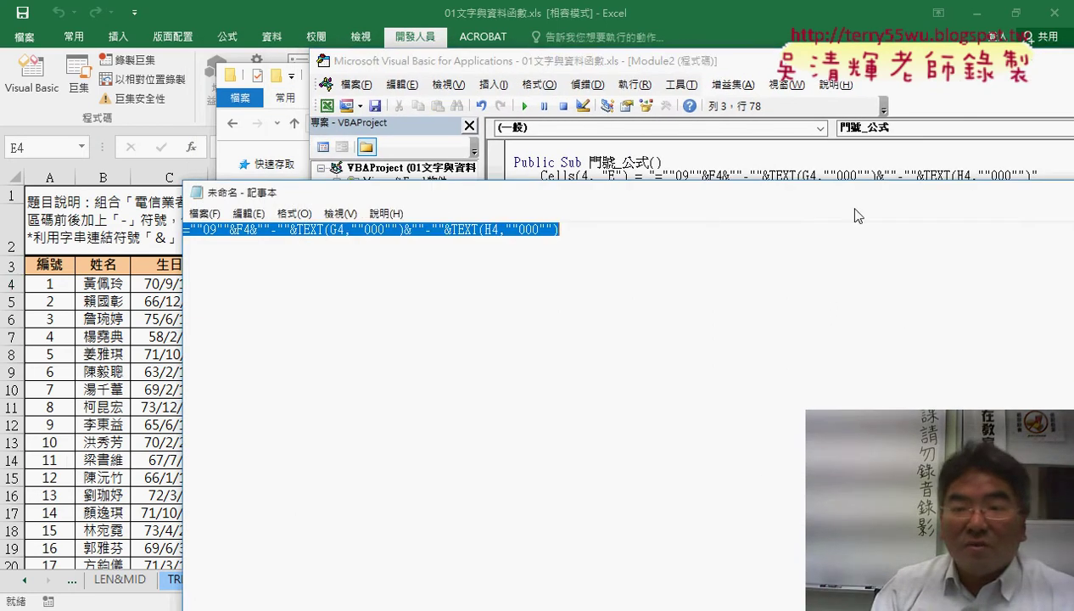
drag(255, 193, 91, 188)
click(1001, 187)
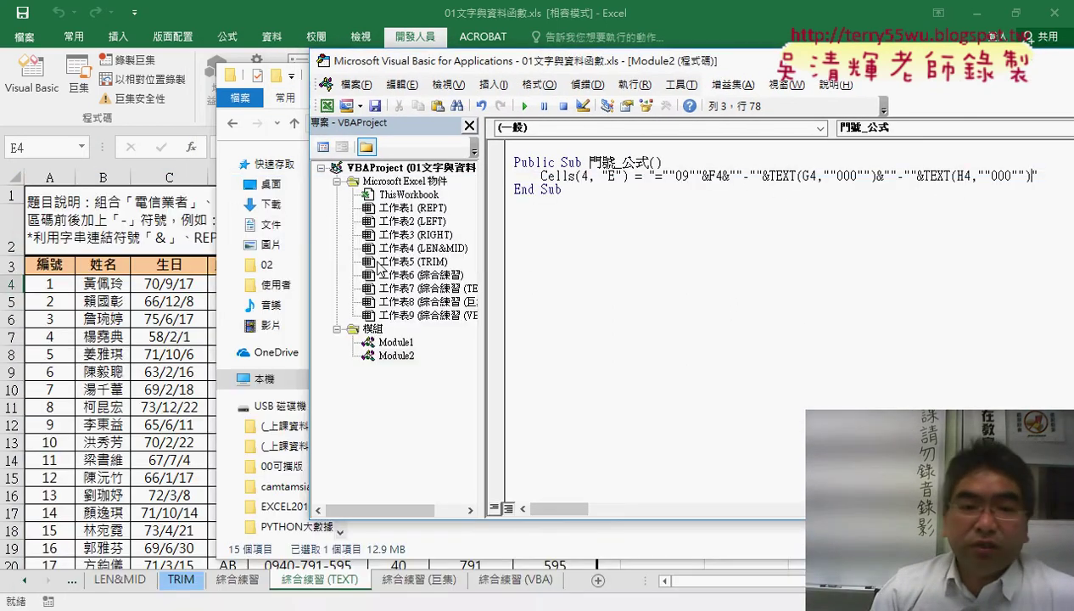
Step: Clear cells E4:E6 on the 綜合練習 (VBA) sheet
click(169, 302)
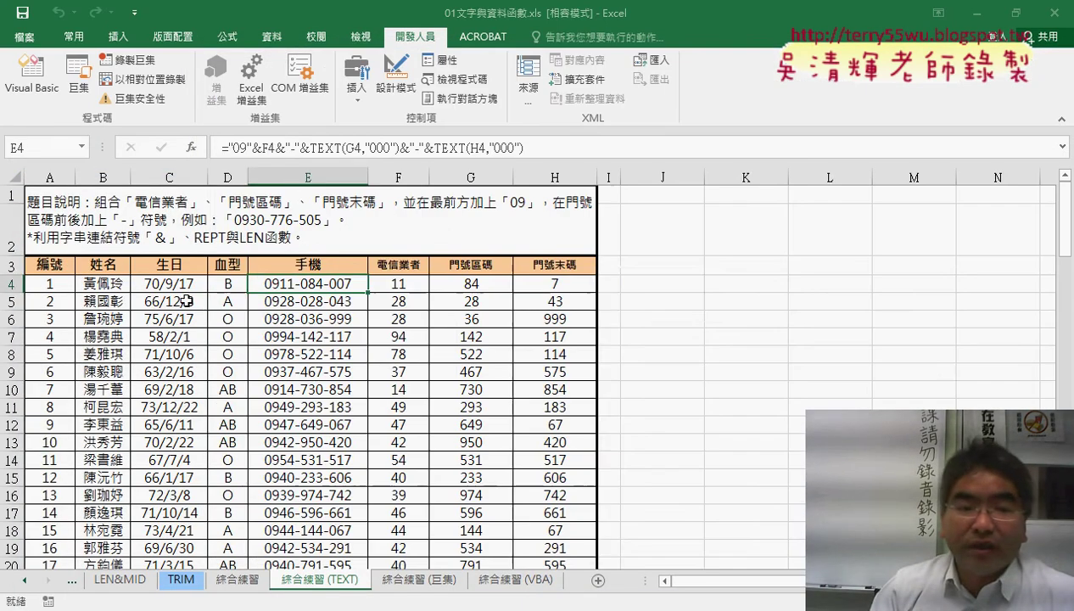
click(514, 579)
drag(146, 283, 150, 325)
key(Delete)
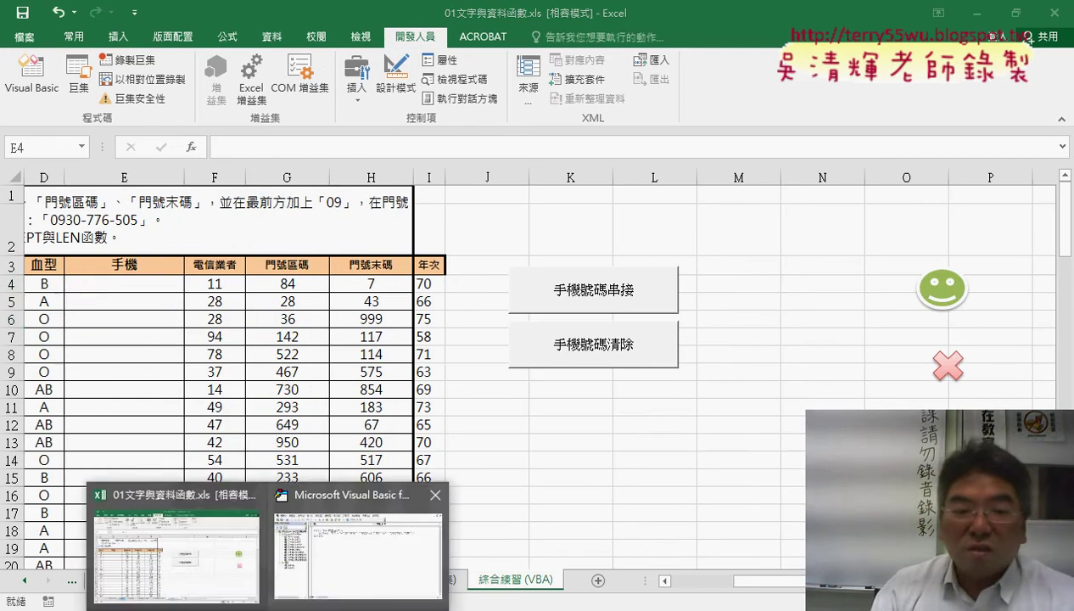
click(343, 572)
click(630, 192)
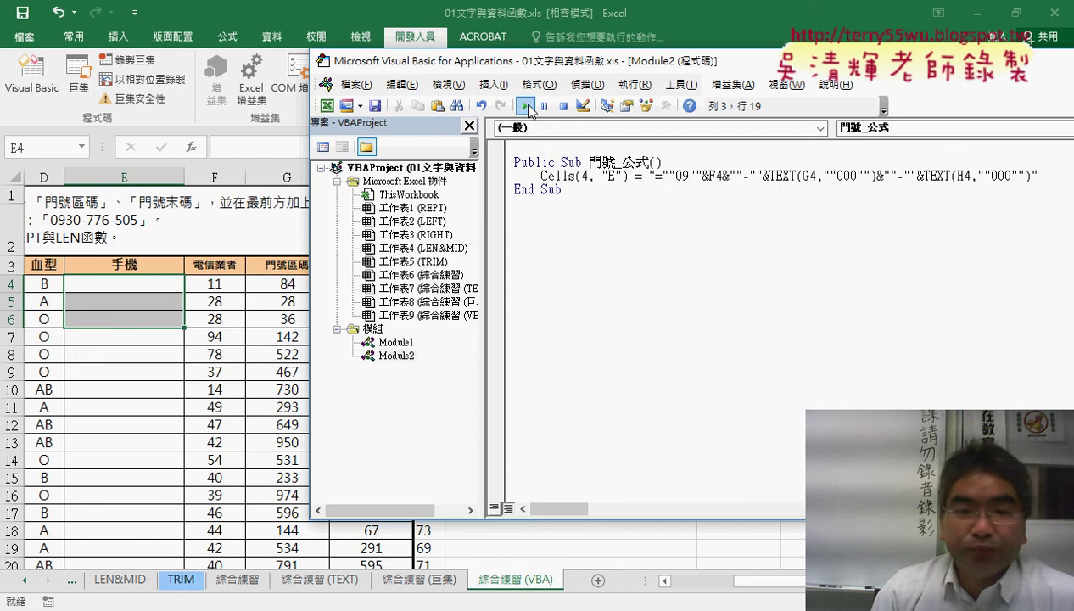
click(524, 106)
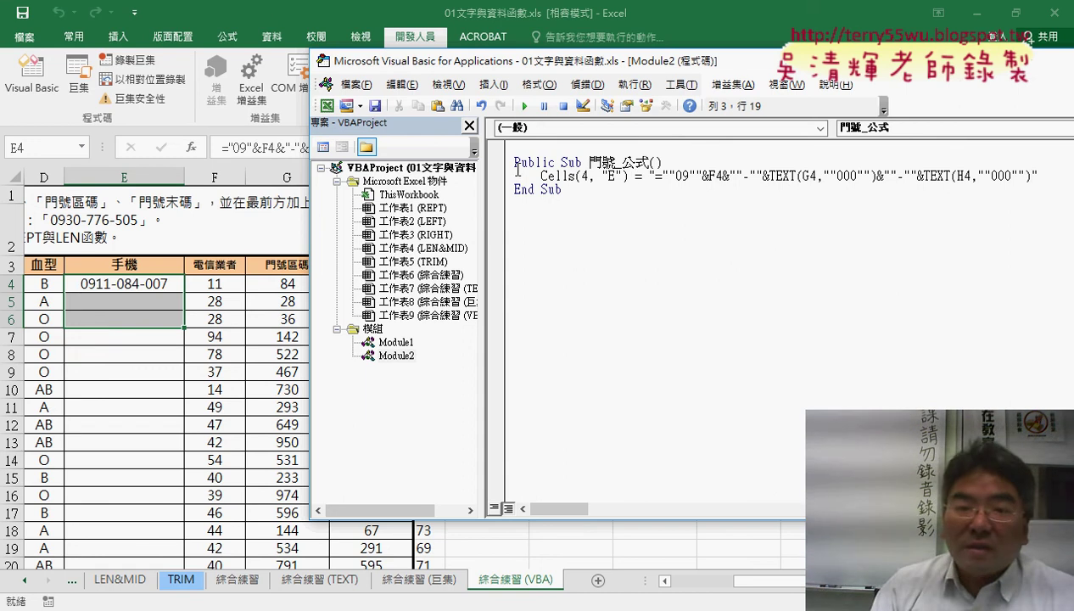
Step: Add an indented blank line directly below the Public Sub 門號_公式 header
click(506, 178)
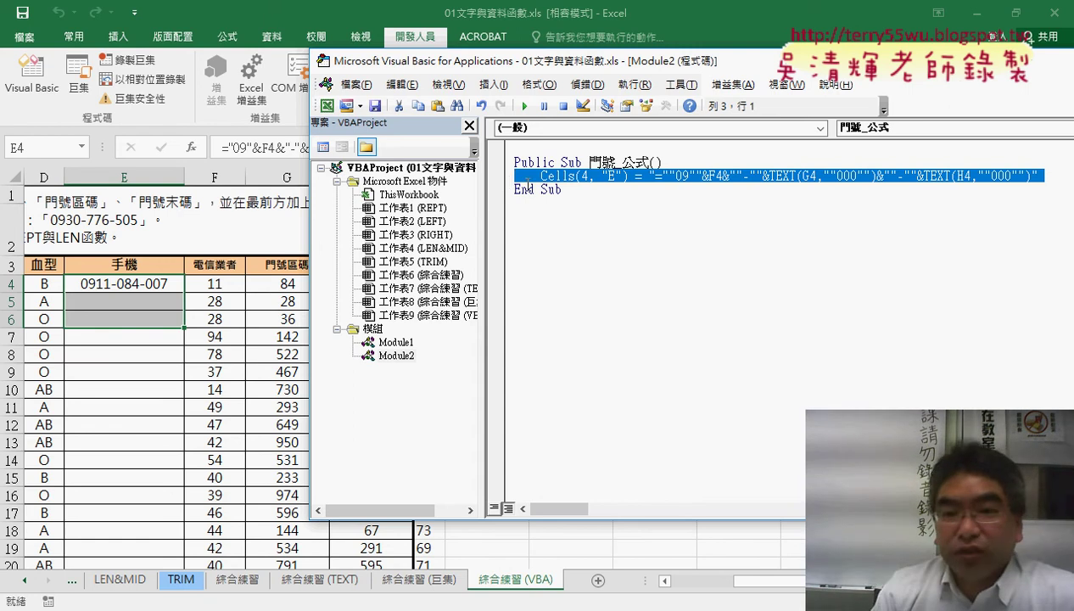
click(604, 184)
double_click(581, 176)
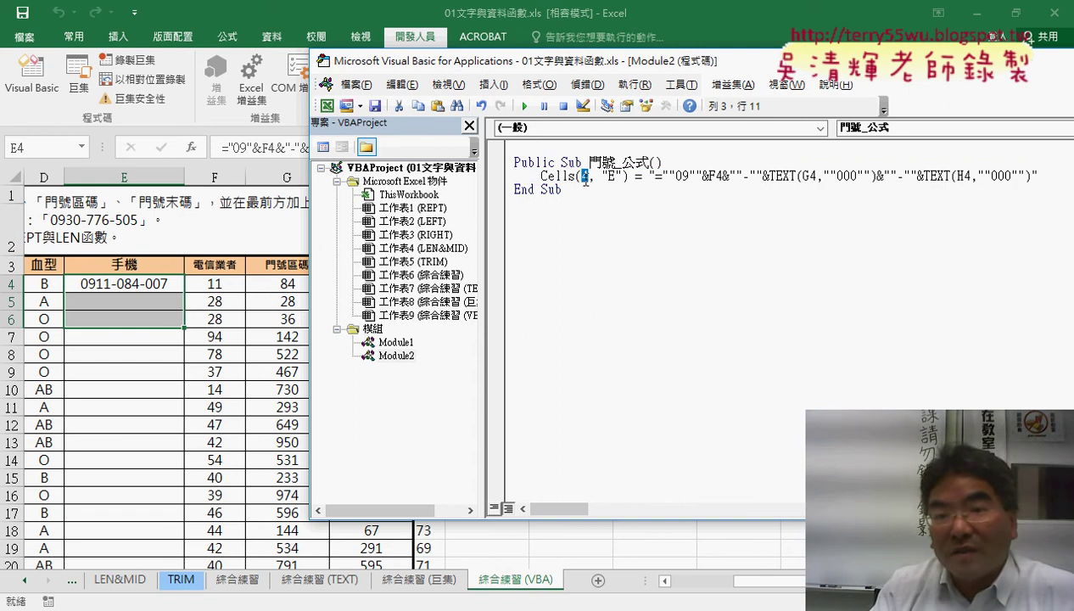
double_click(718, 175)
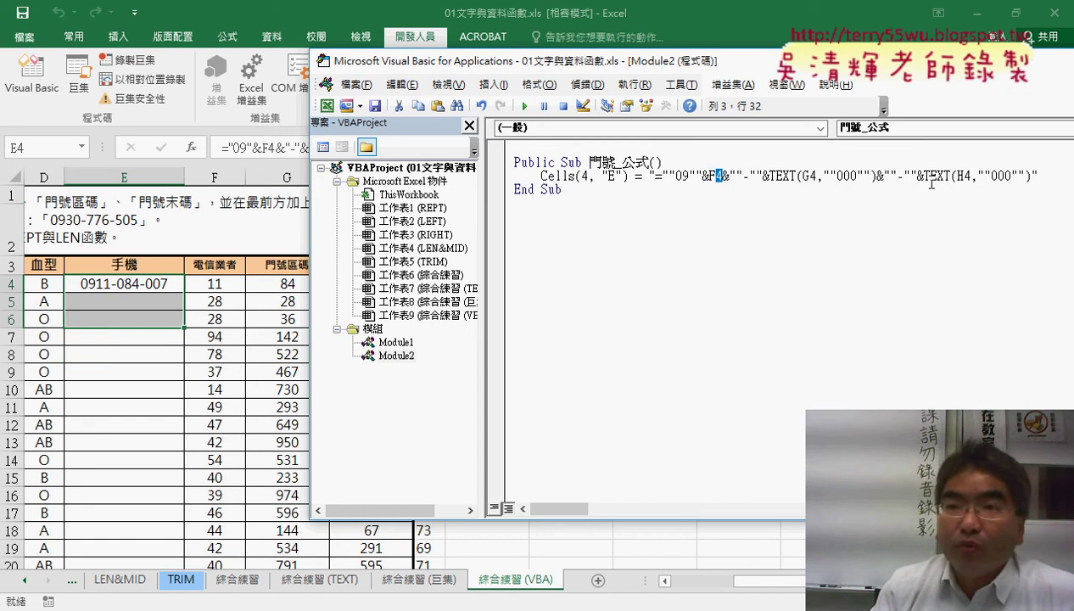
click(713, 161)
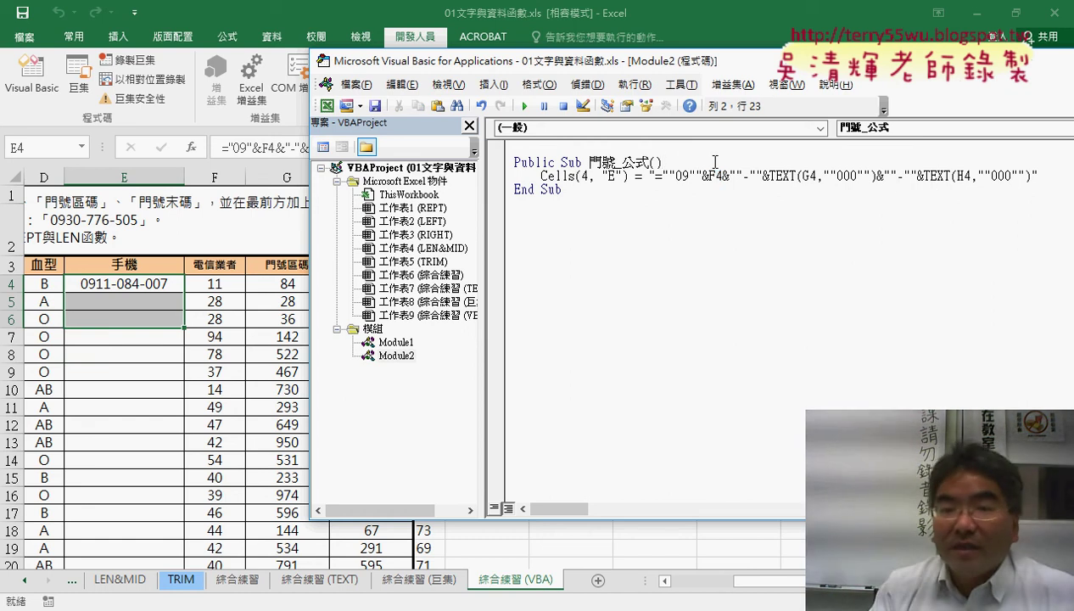
key(Return)
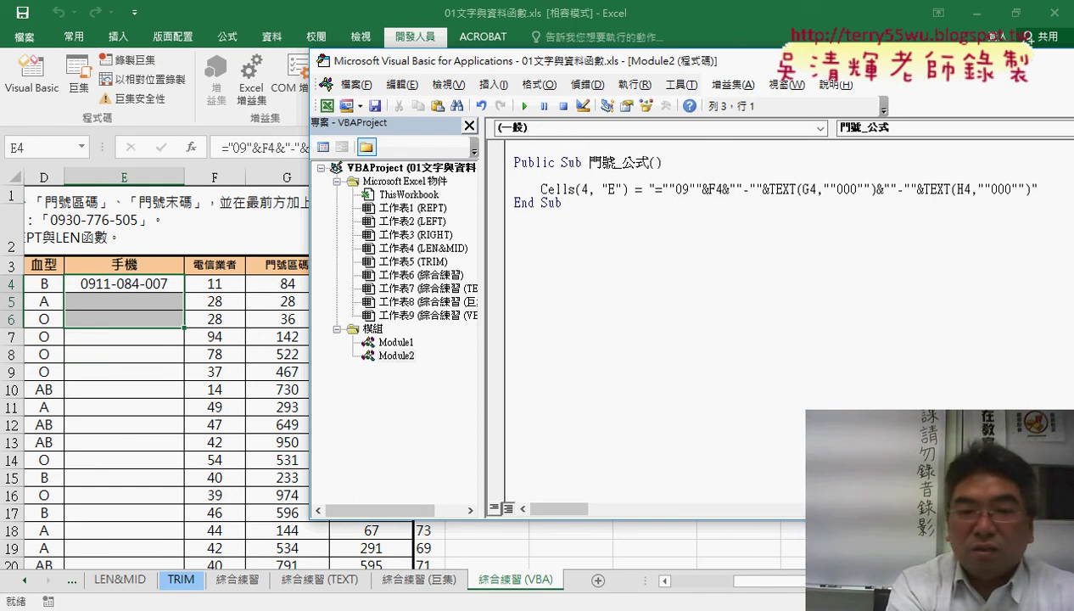
key(Tab)
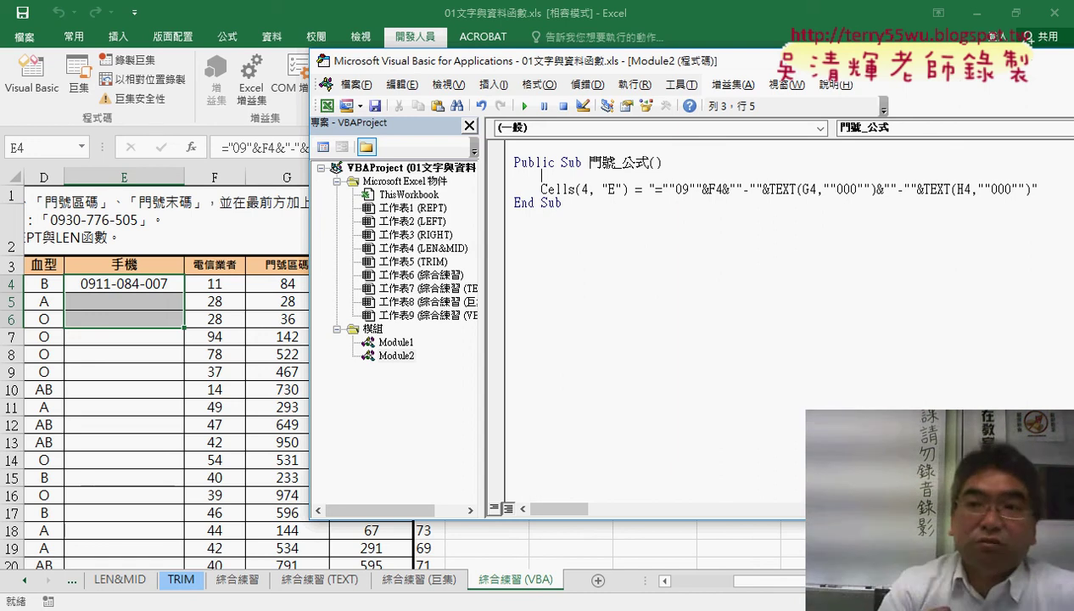
Step: Write a For i = 4 To 103 line and a matching Next line
text(f)
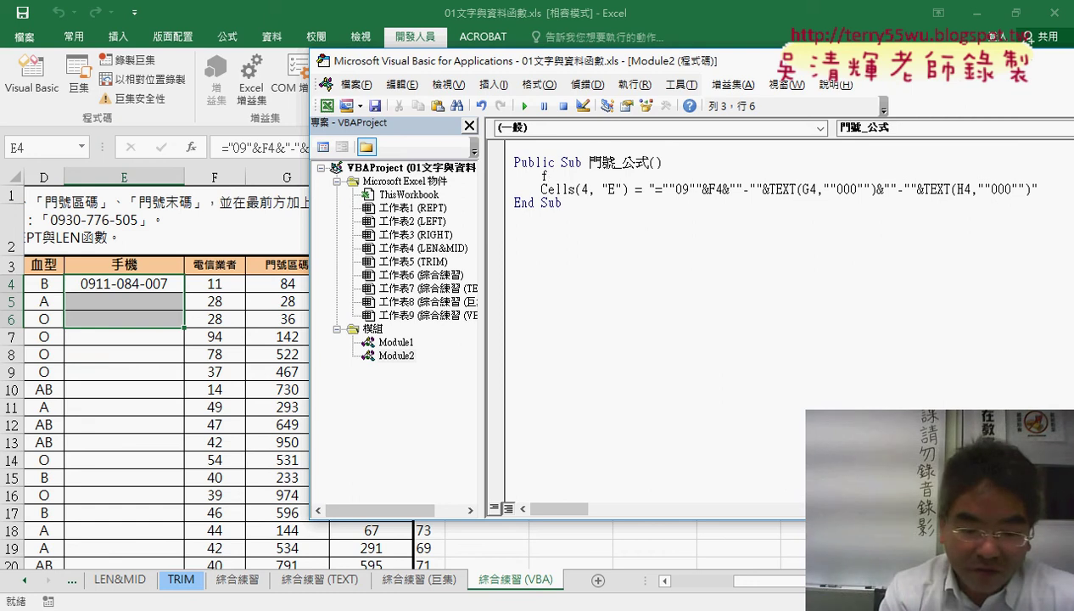
text(or )
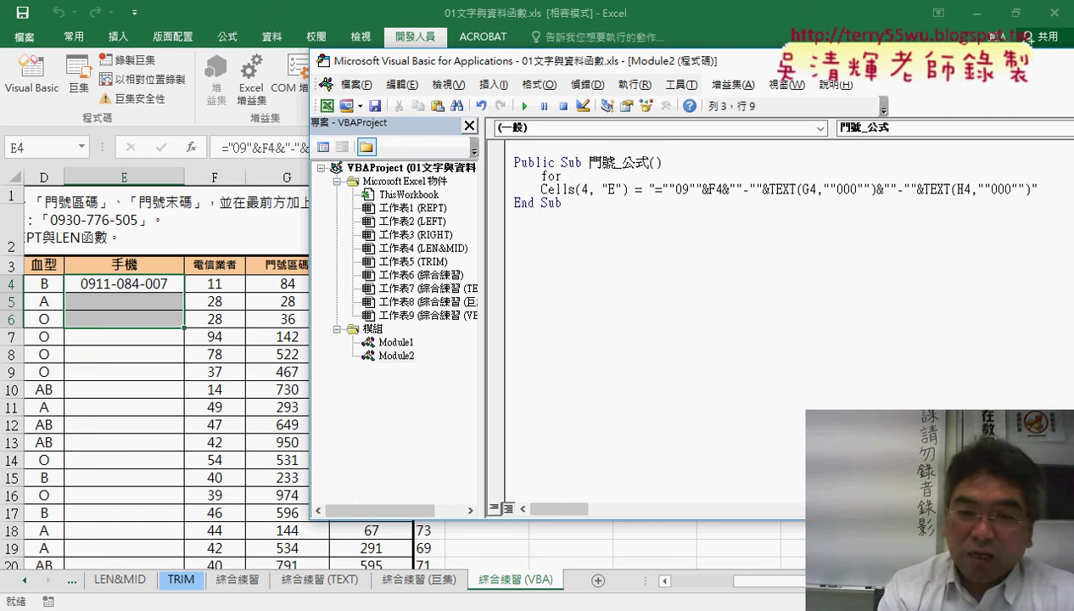
text(i)
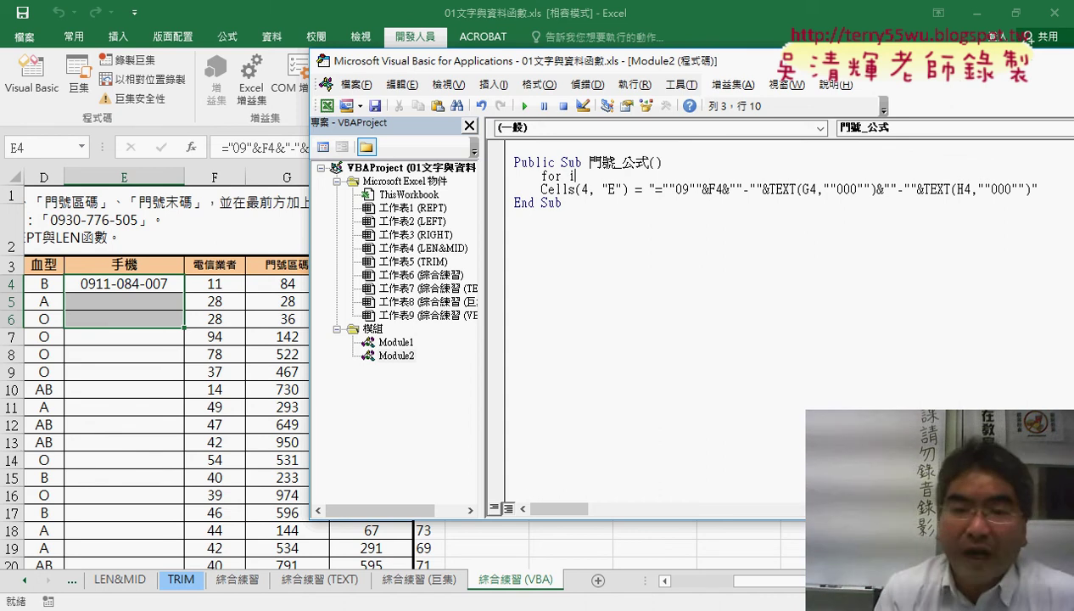
text(=4)
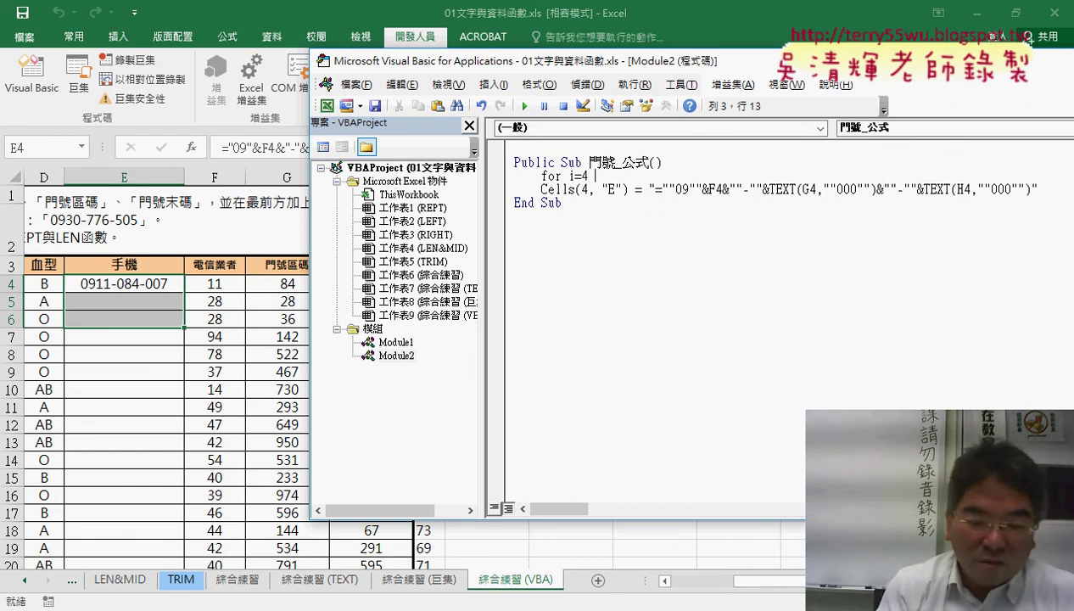
text(to)
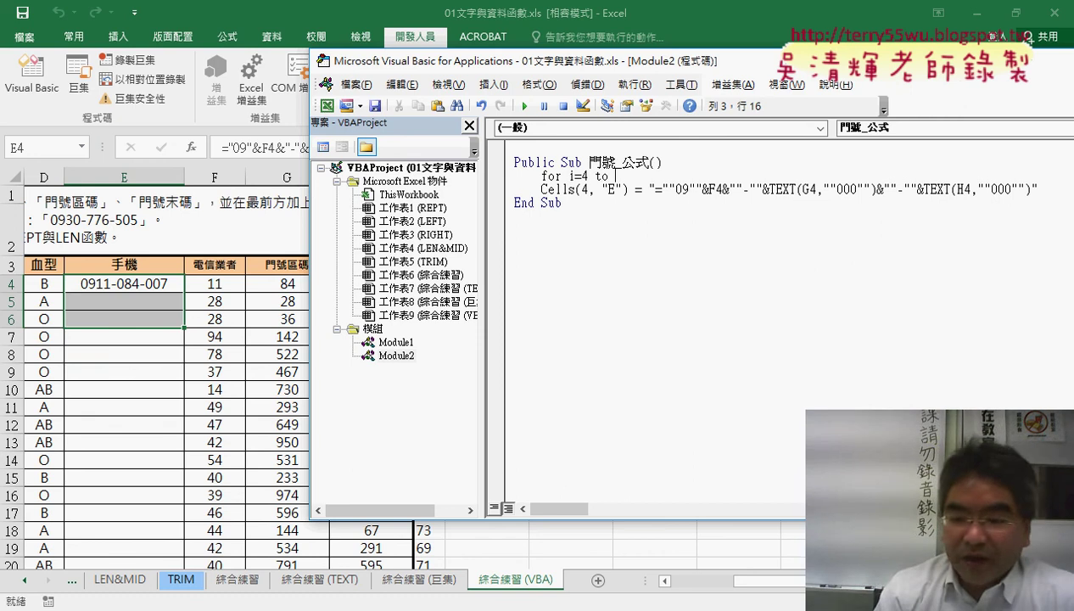
text(03)
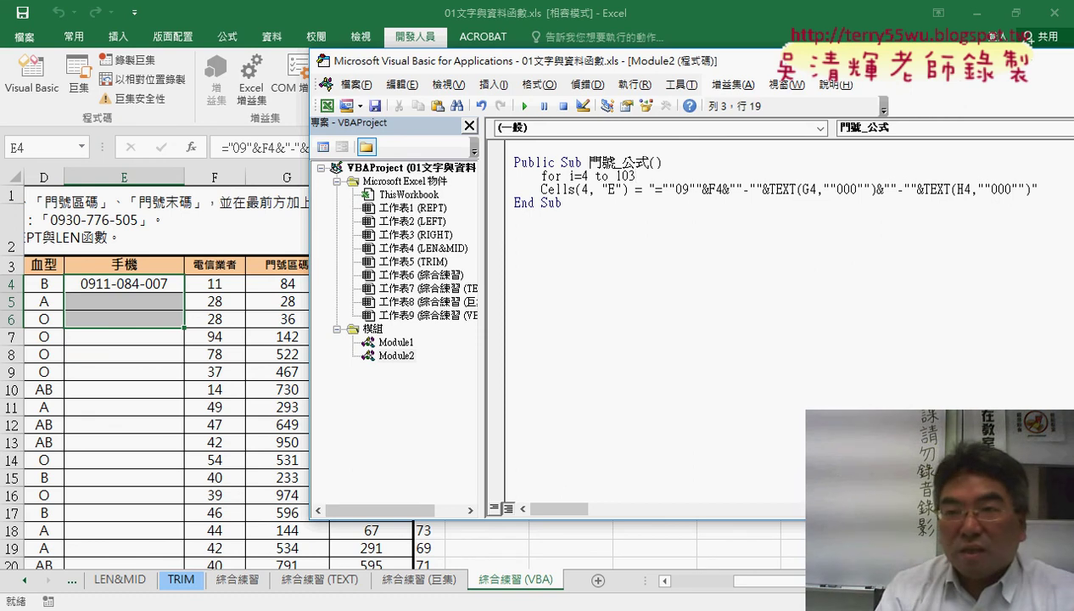
key(Return)
key(Return)
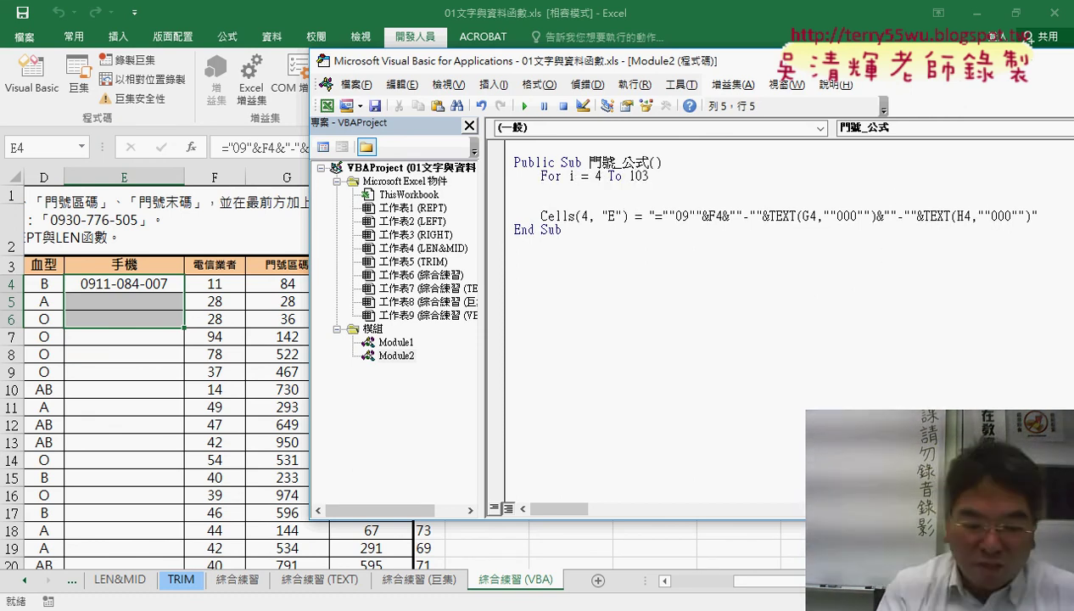
text(next)
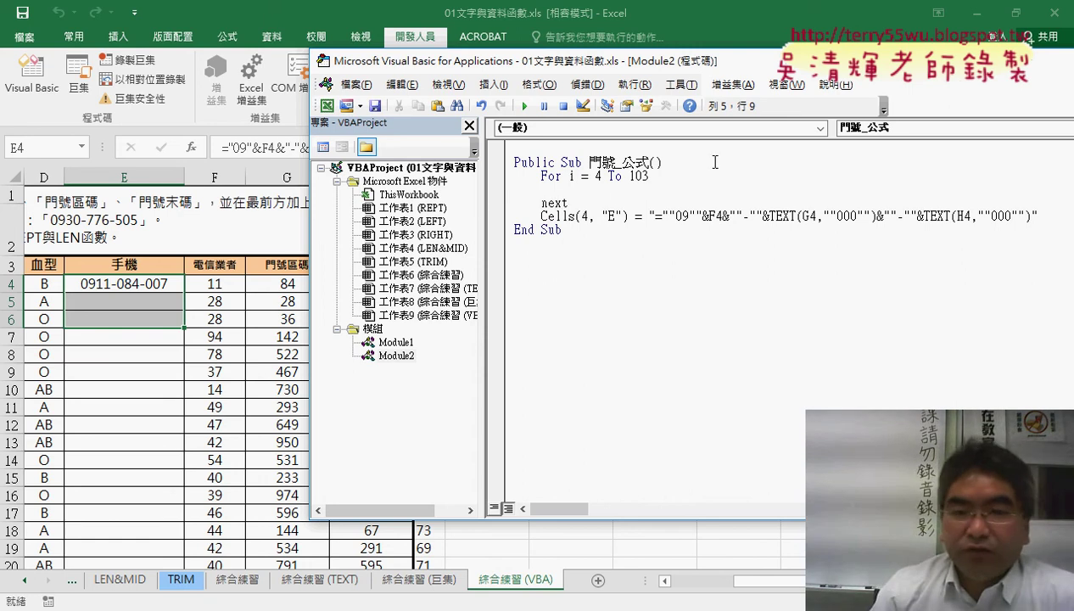
click(541, 176)
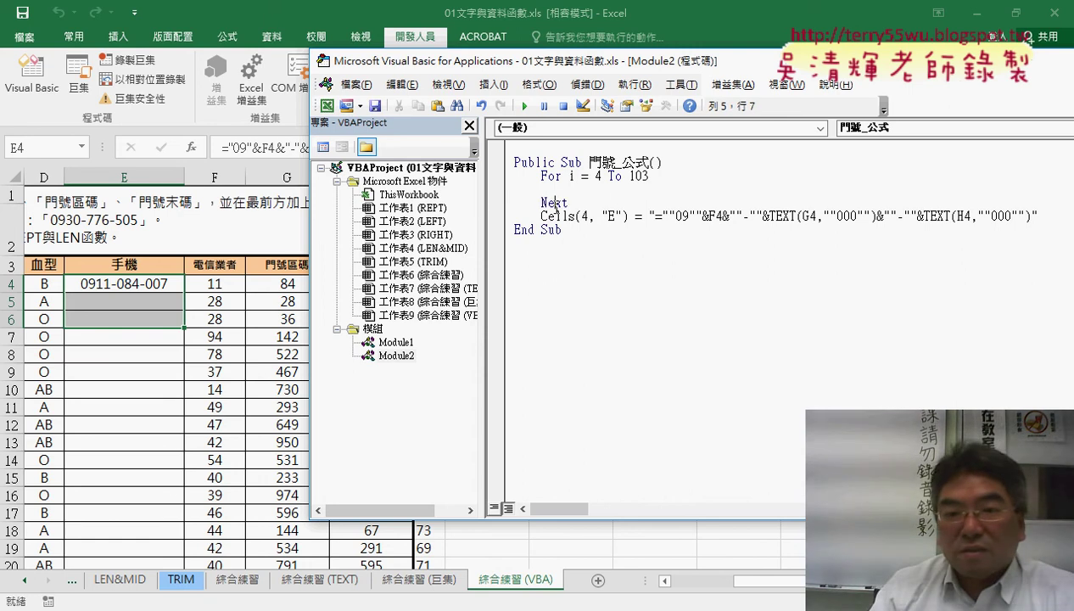
double_click(553, 203)
click(549, 175)
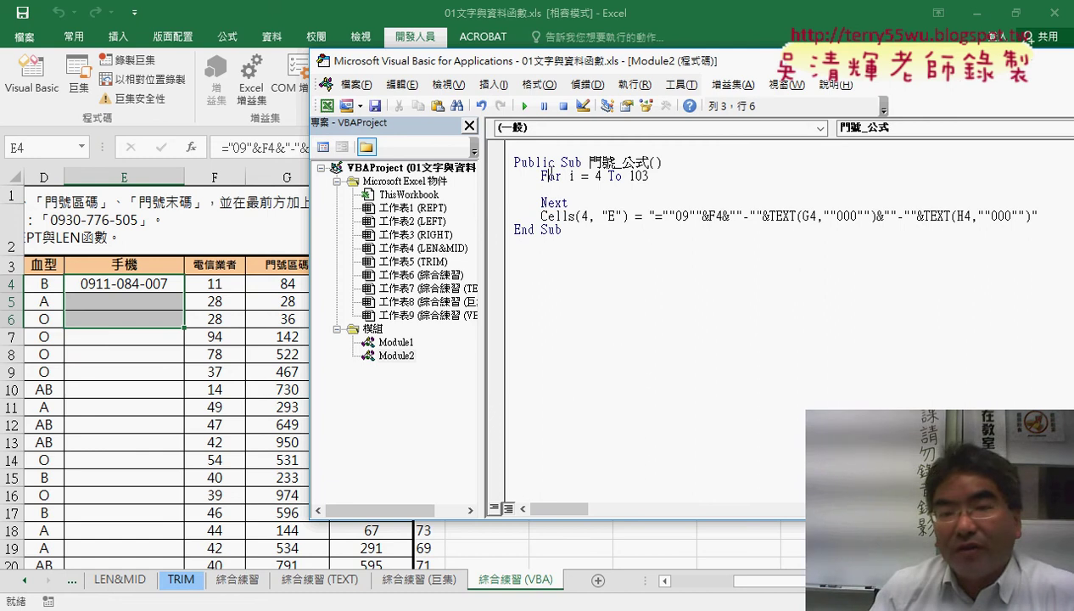
double_click(572, 176)
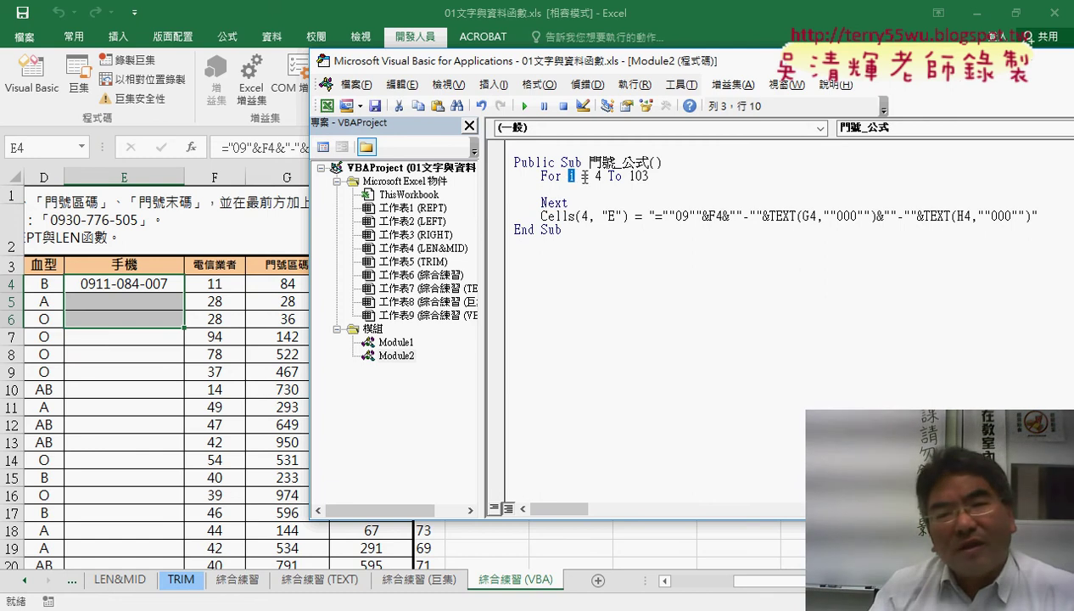
double_click(597, 175)
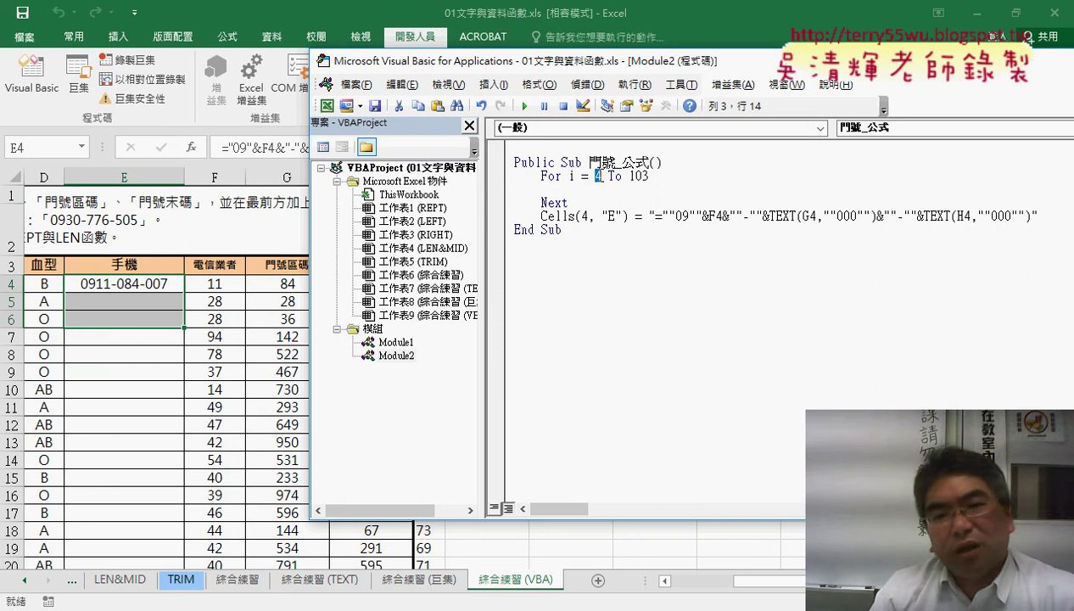
double_click(571, 176)
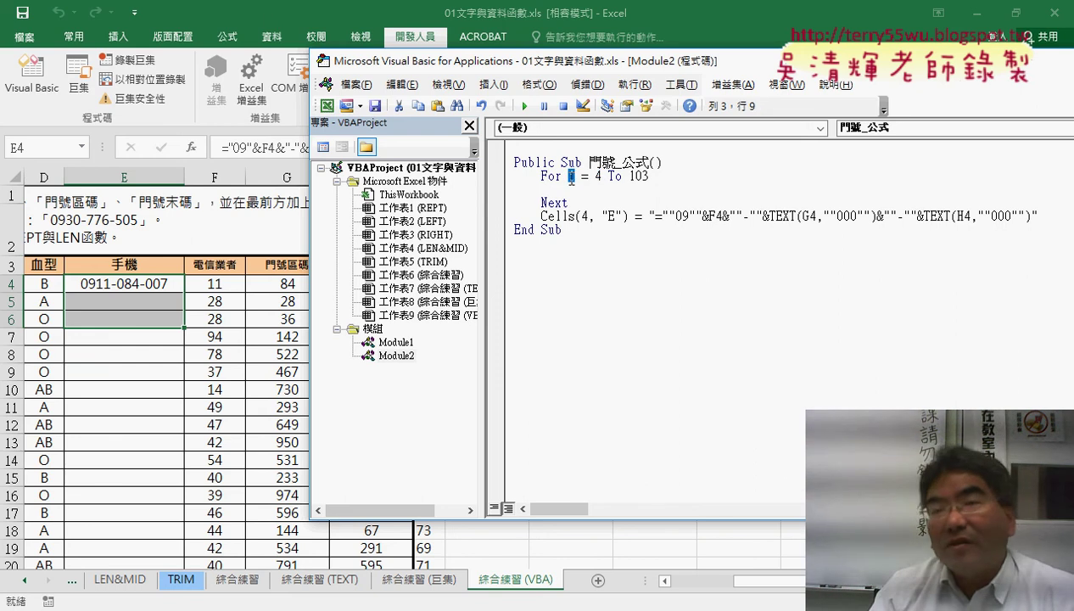
click(549, 209)
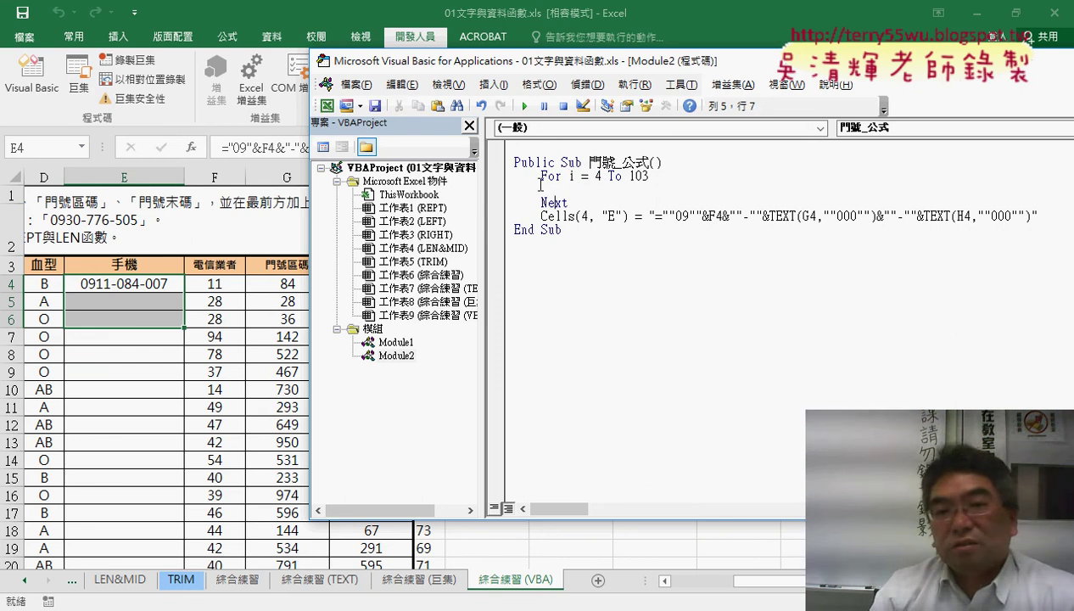
double_click(597, 175)
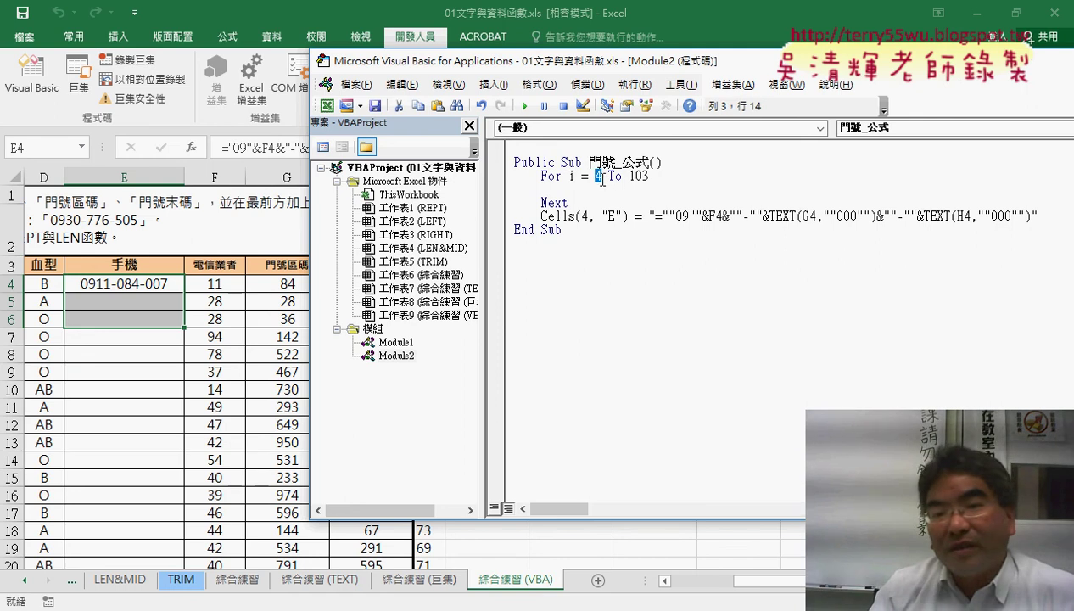
click(608, 177)
double_click(572, 176)
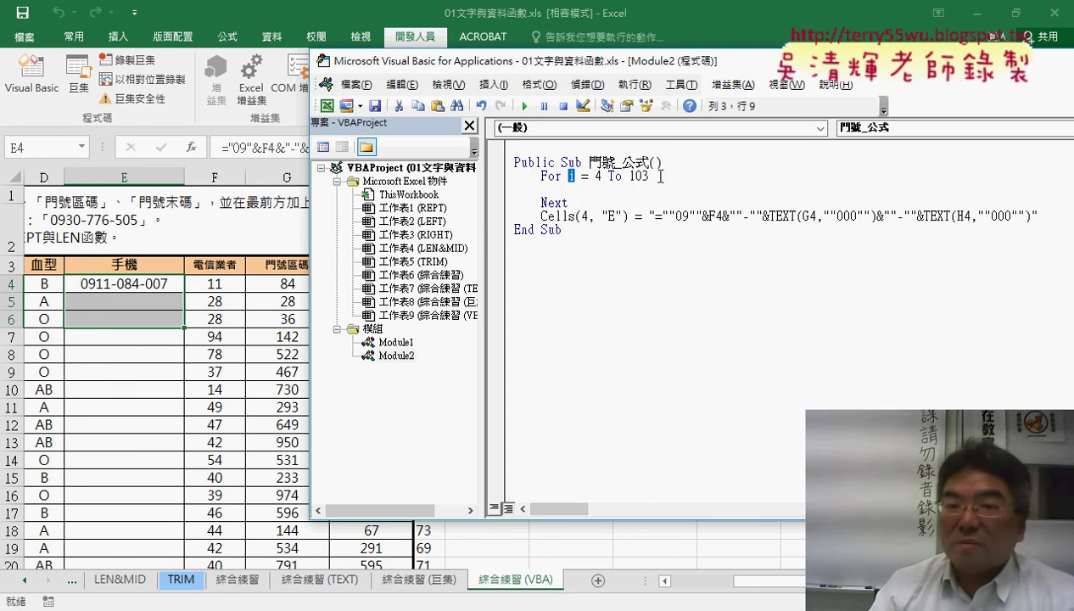
drag(650, 176, 629, 175)
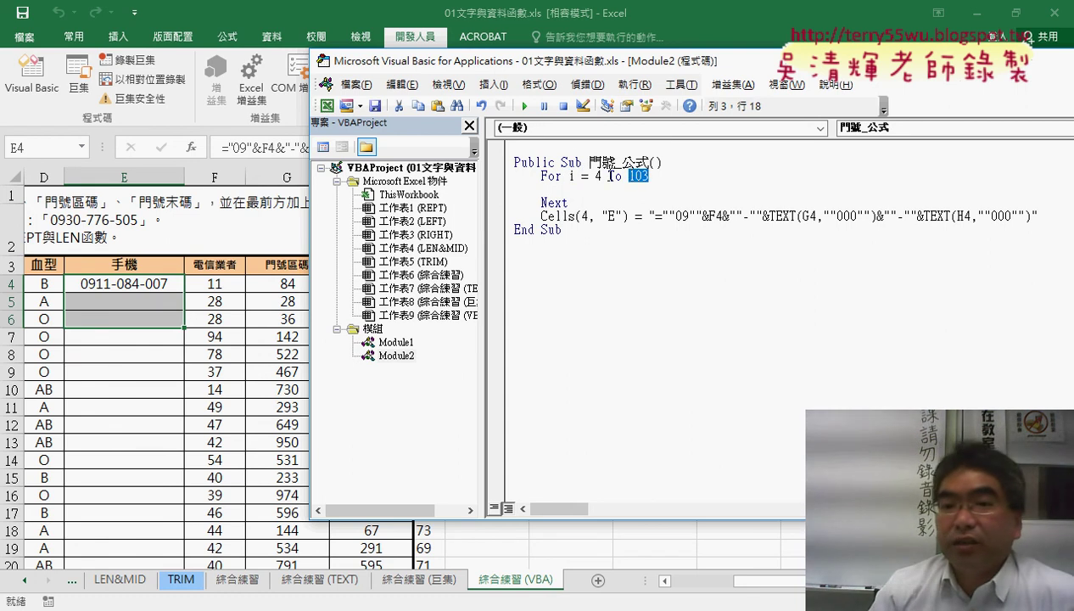
Step: Move the Cells formula line inside the loop, remove the blank line, and indent it
click(505, 217)
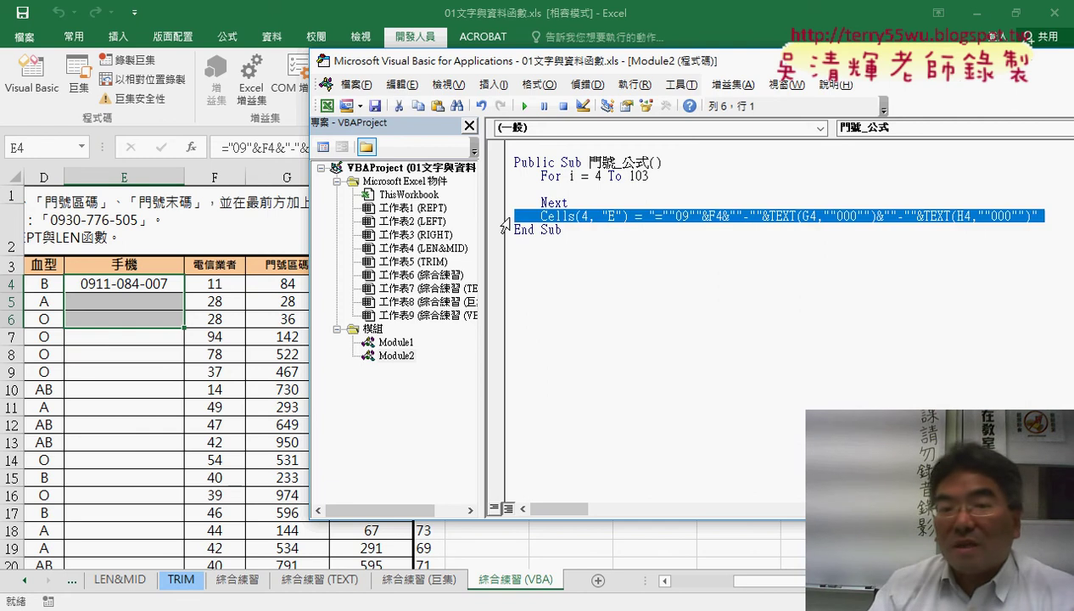
drag(543, 217, 513, 197)
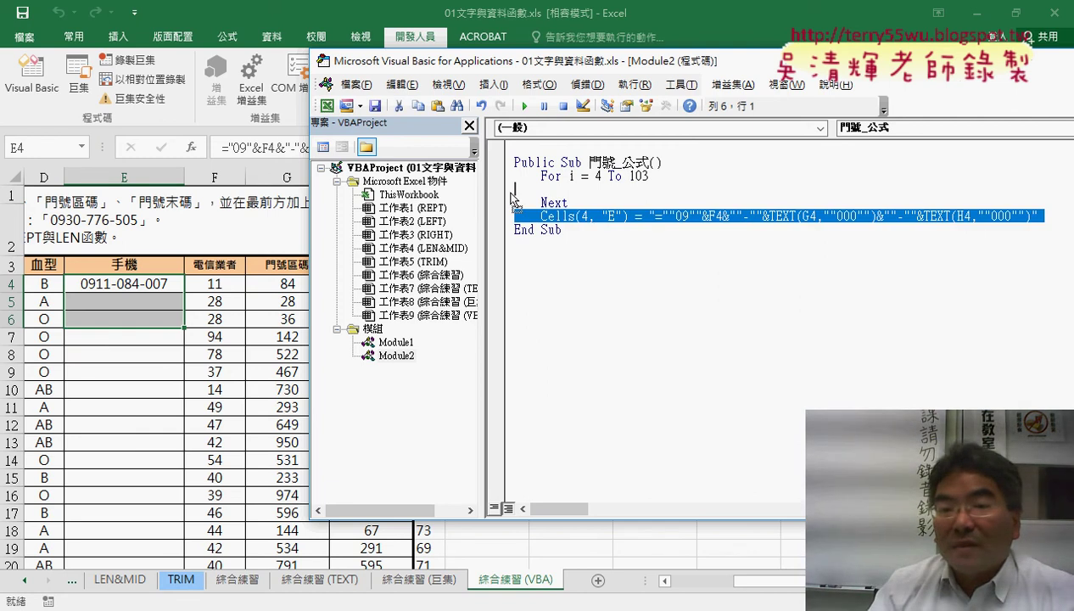
drag(511, 195, 512, 191)
click(1056, 189)
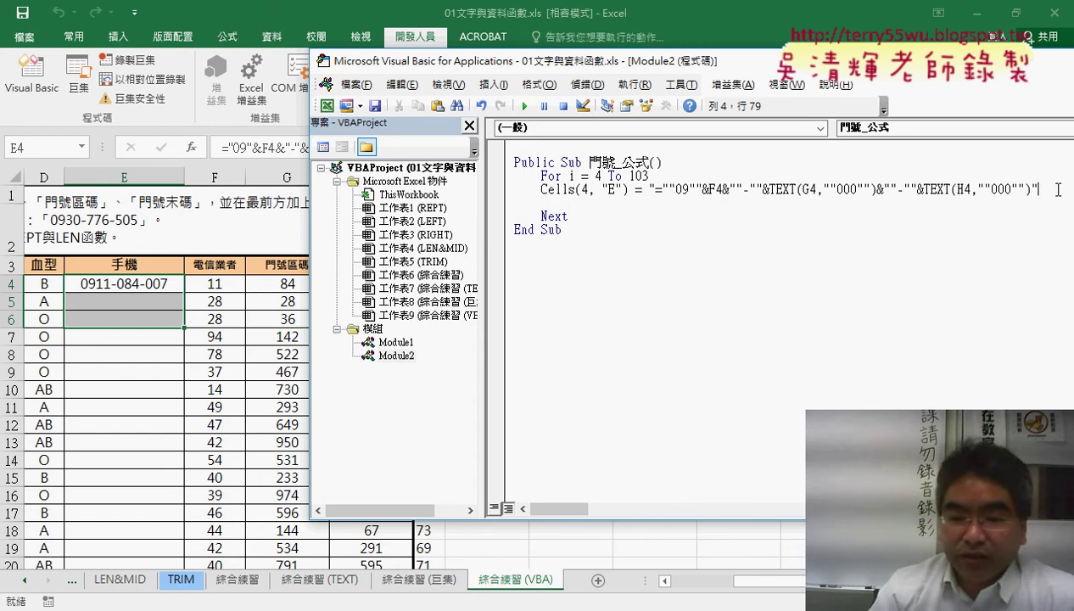
key(Delete)
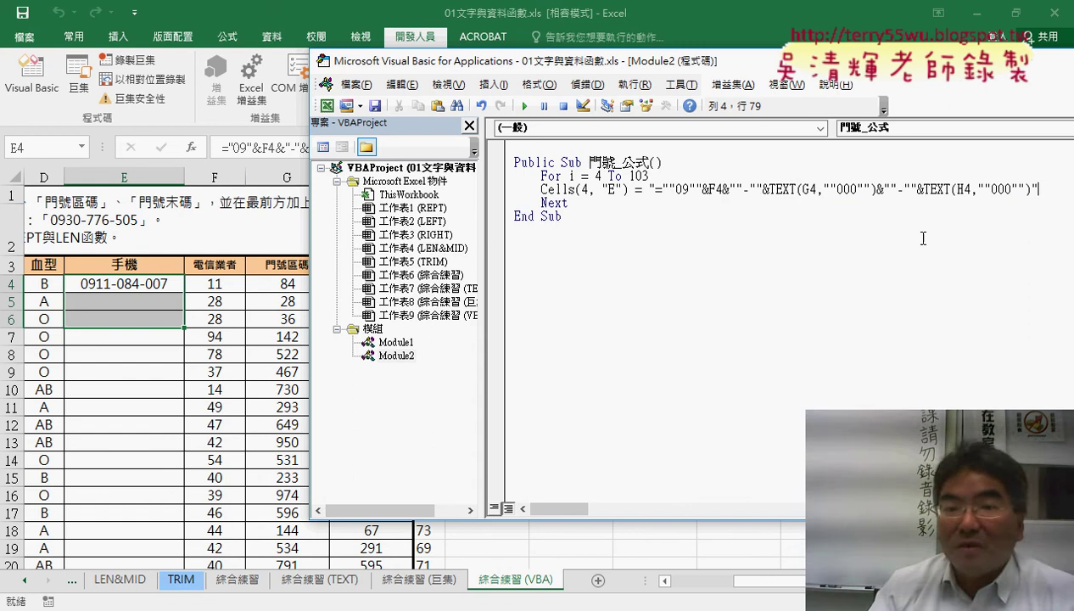
click(503, 190)
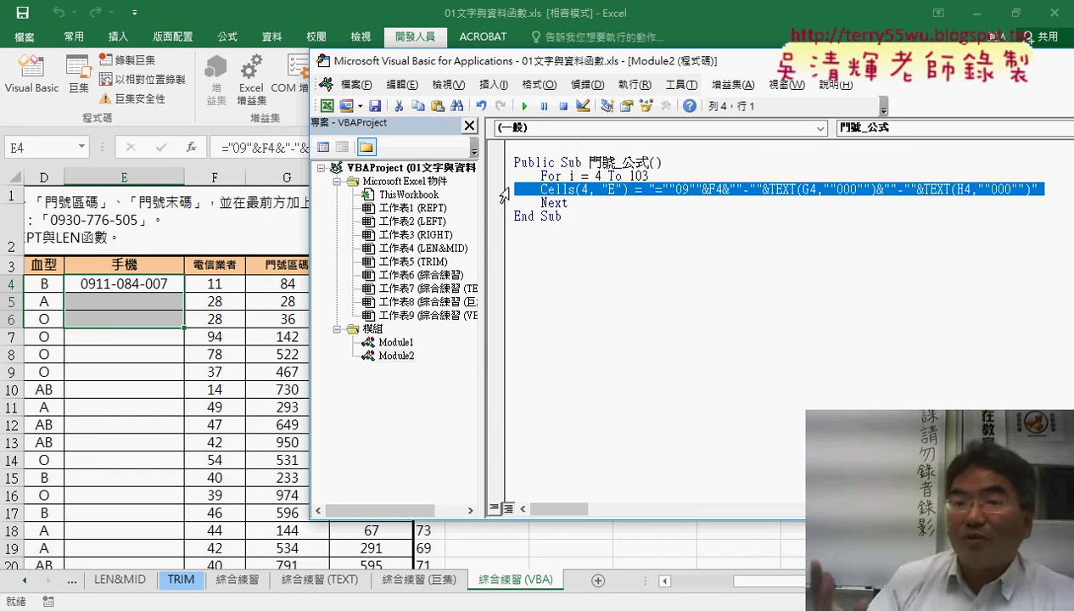
click(544, 192)
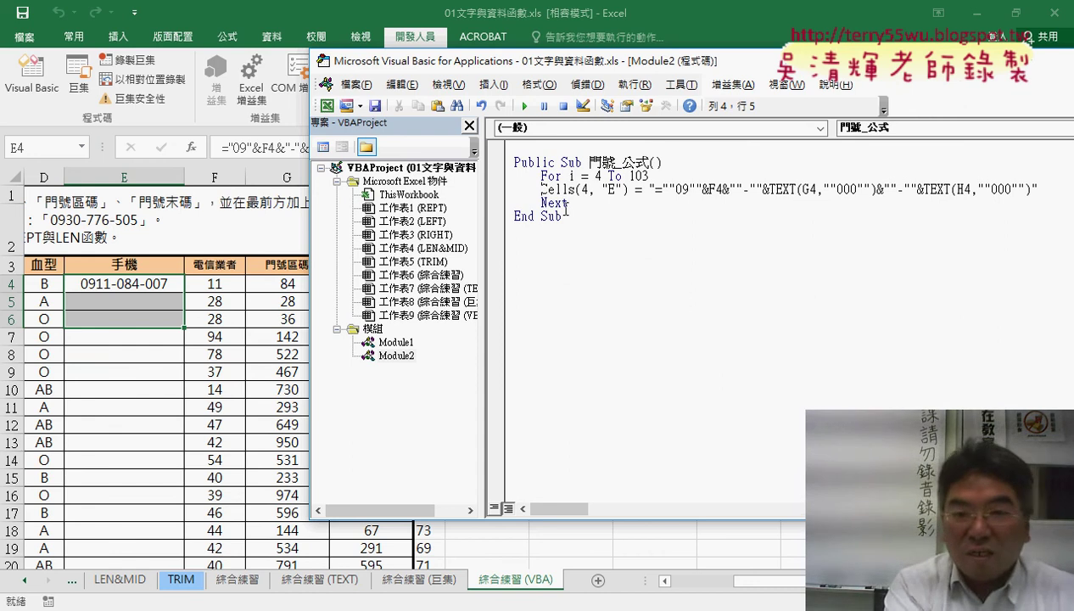
key(Tab)
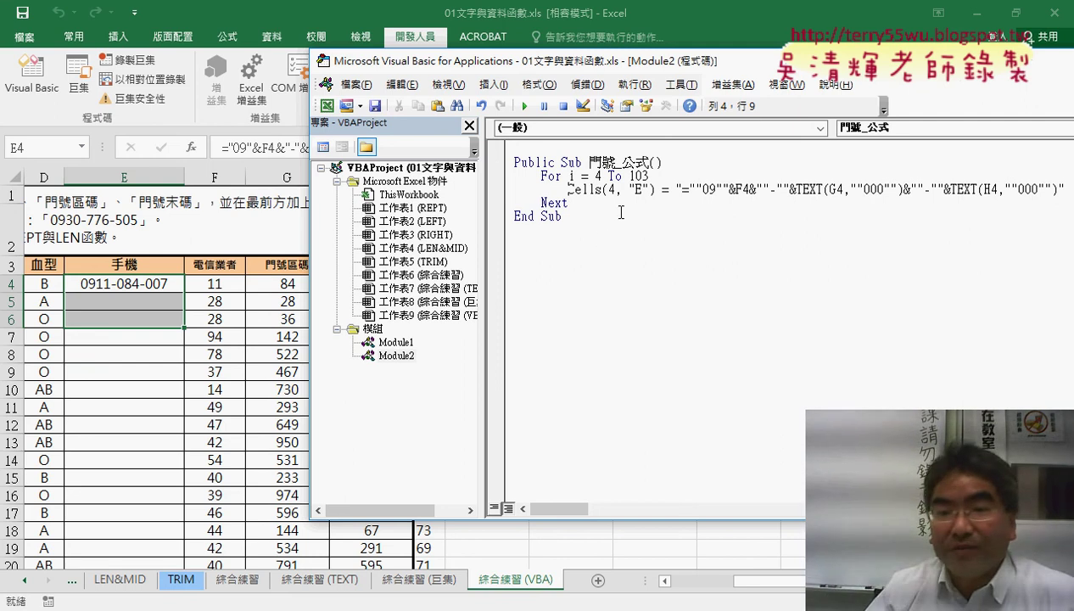
Step: Change Cells(4, "E") to Cells(i, "E") so the row follows the loop counter
double_click(611, 189)
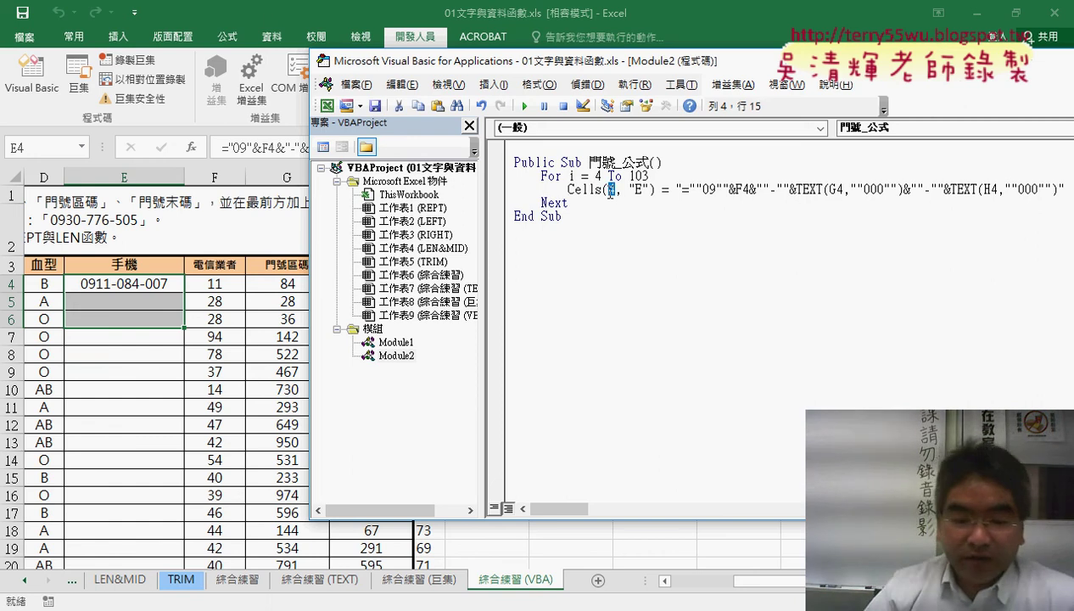
text(i)
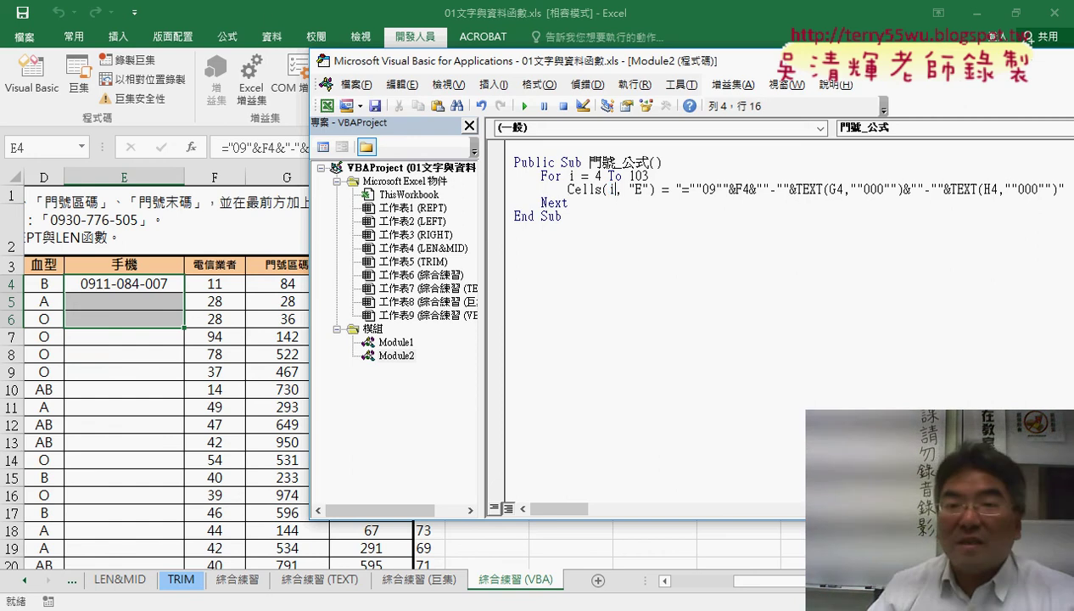
drag(654, 189, 567, 189)
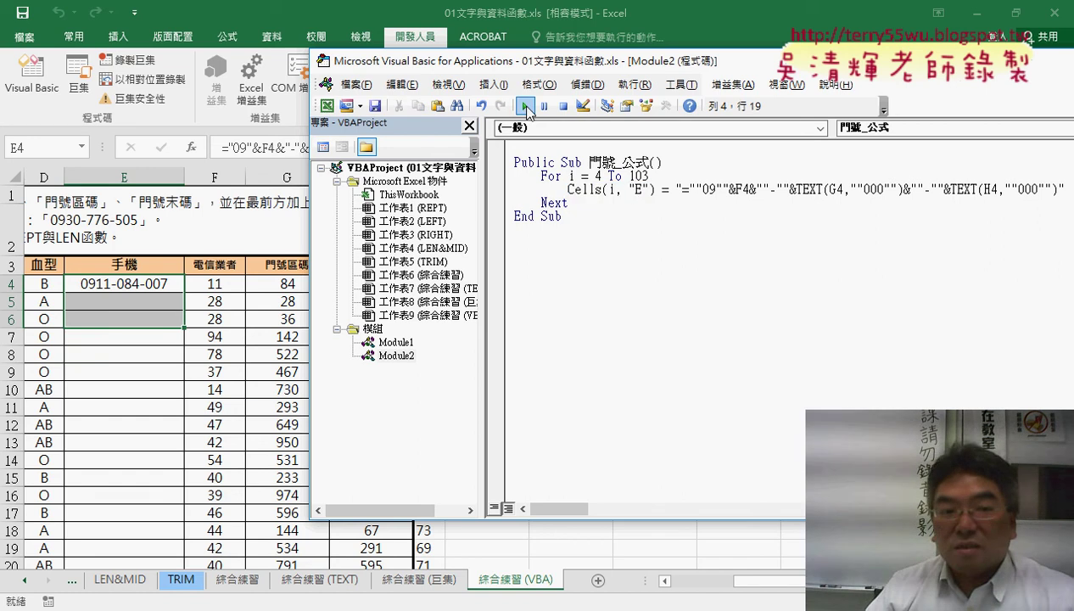
Step: Run the loop macro, then inspect the formula string and select the 4 in F4
click(524, 106)
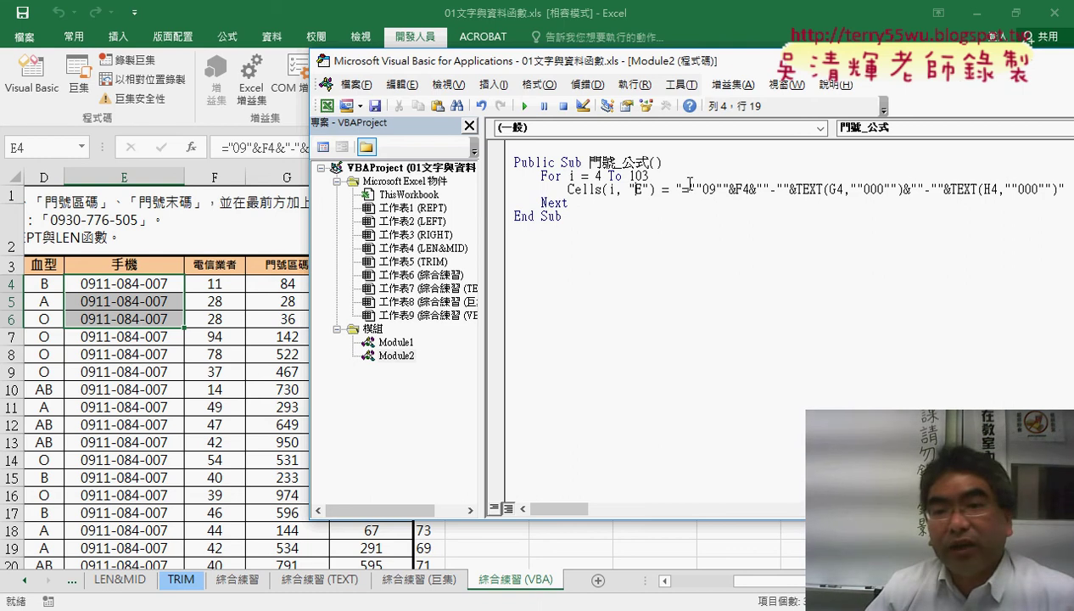
drag(682, 188, 1053, 188)
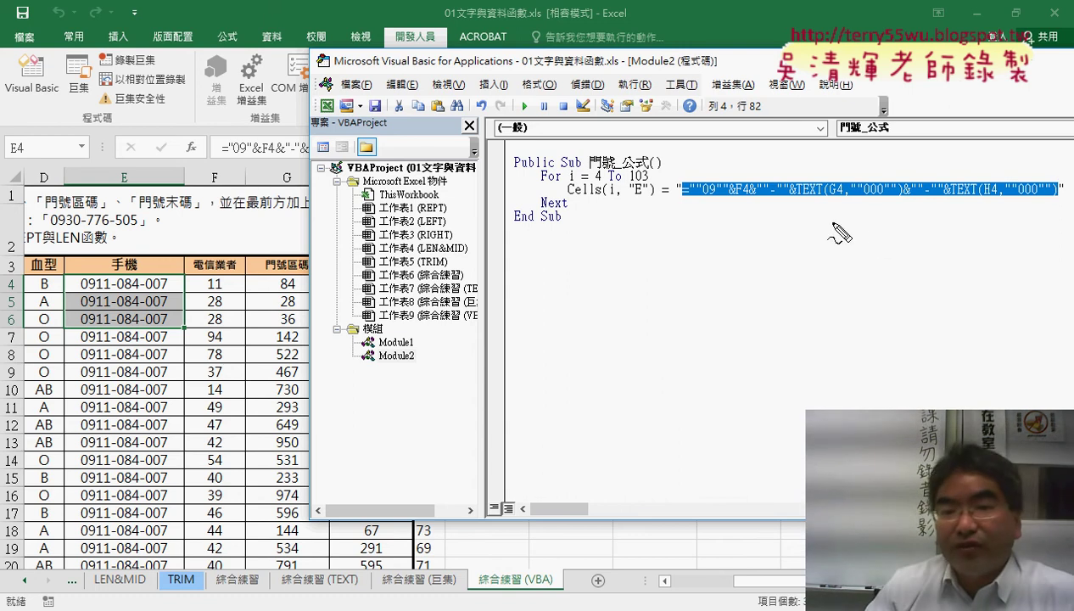
mouse_move(577, 187)
mouse_down()
mouse_move(562, 183)
mouse_move(605, 181)
mouse_up()
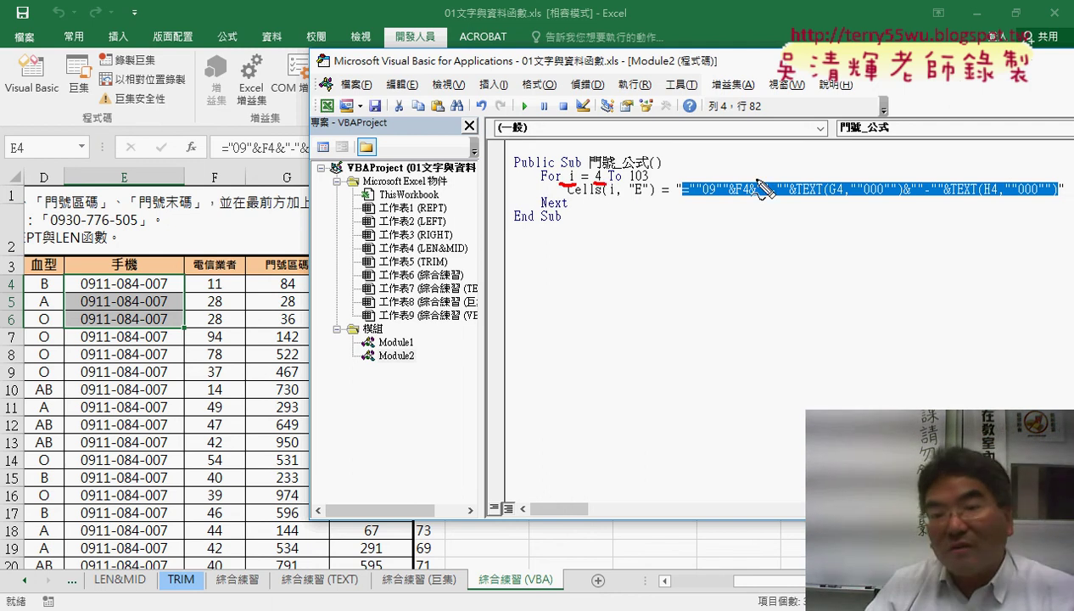
drag(604, 197, 618, 196)
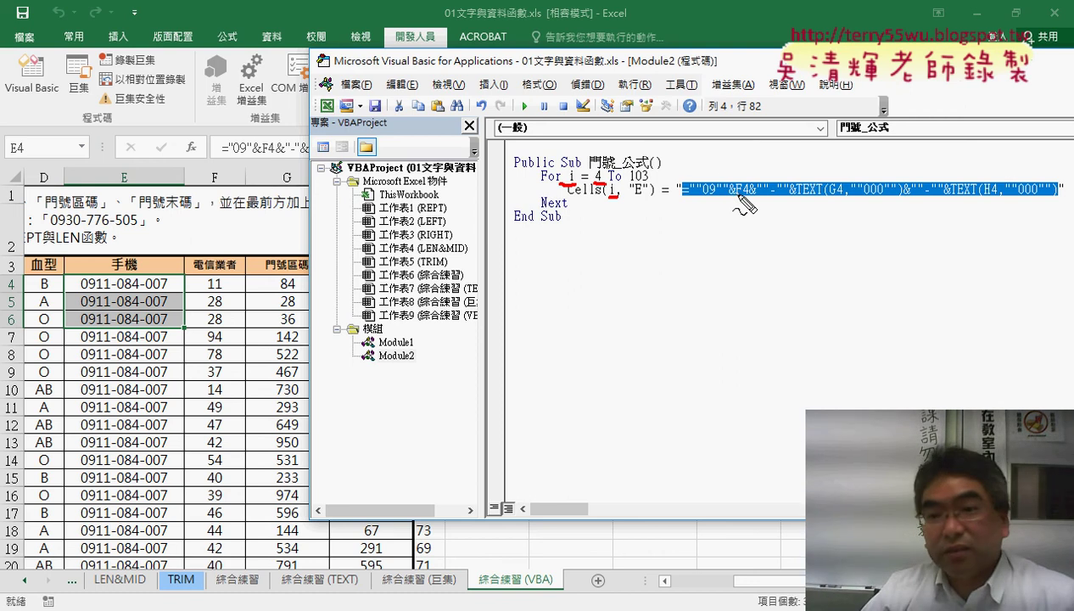
drag(744, 199, 750, 198)
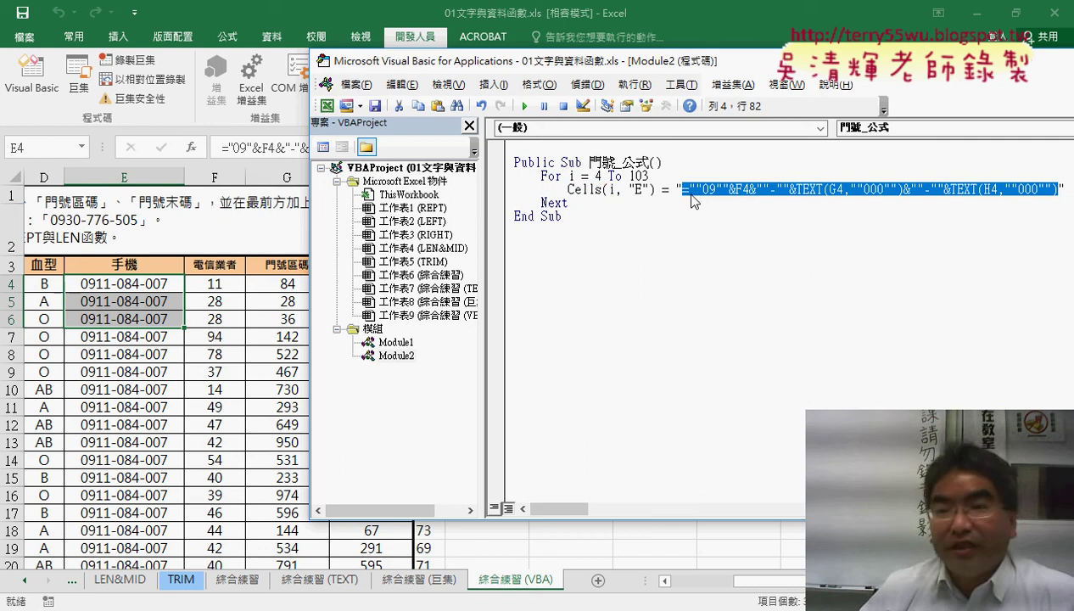
click(767, 210)
drag(750, 189, 743, 188)
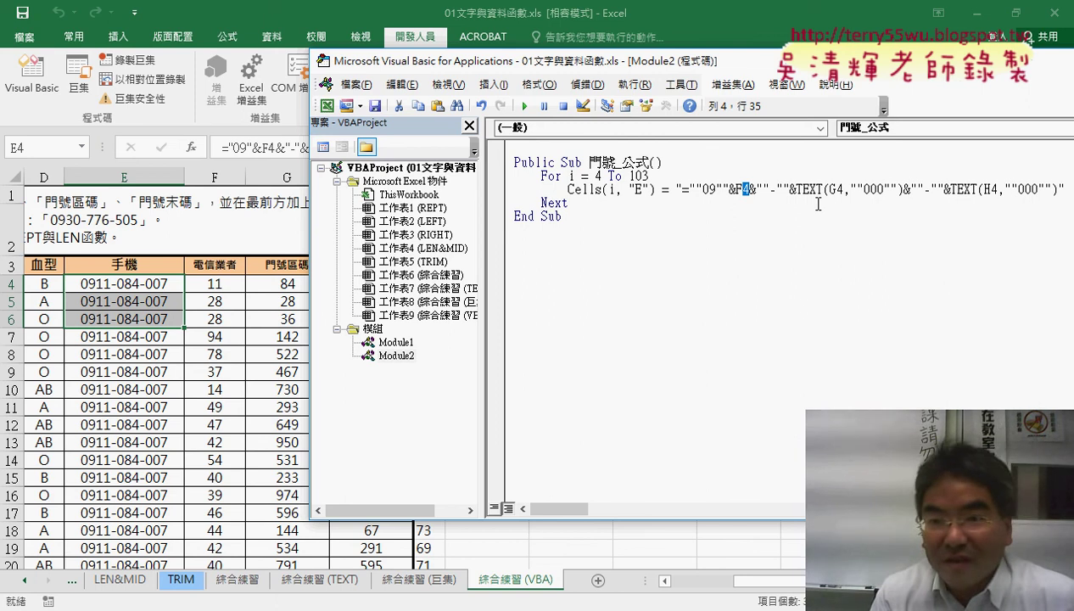
Step: Replace the fixed 4 after F in the formula string with the row counter i
key(Delete)
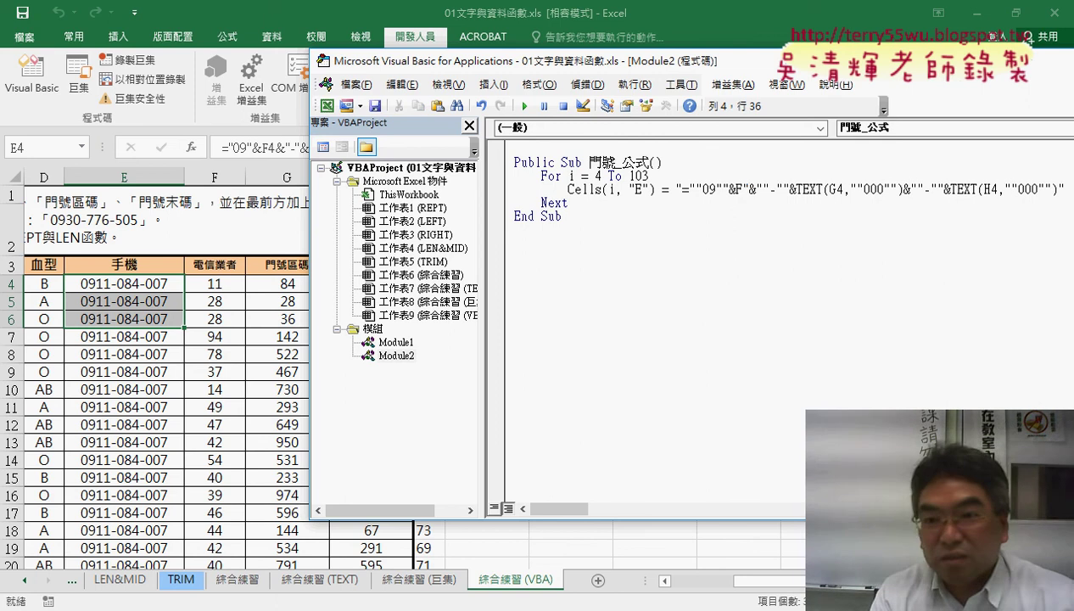
text(")
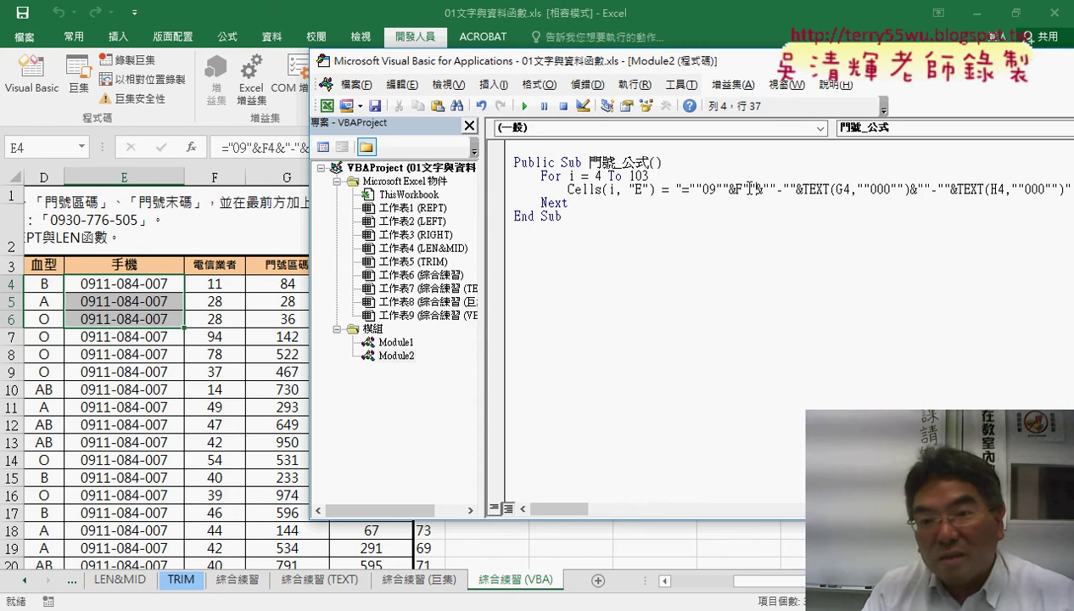
drag(749, 188, 676, 189)
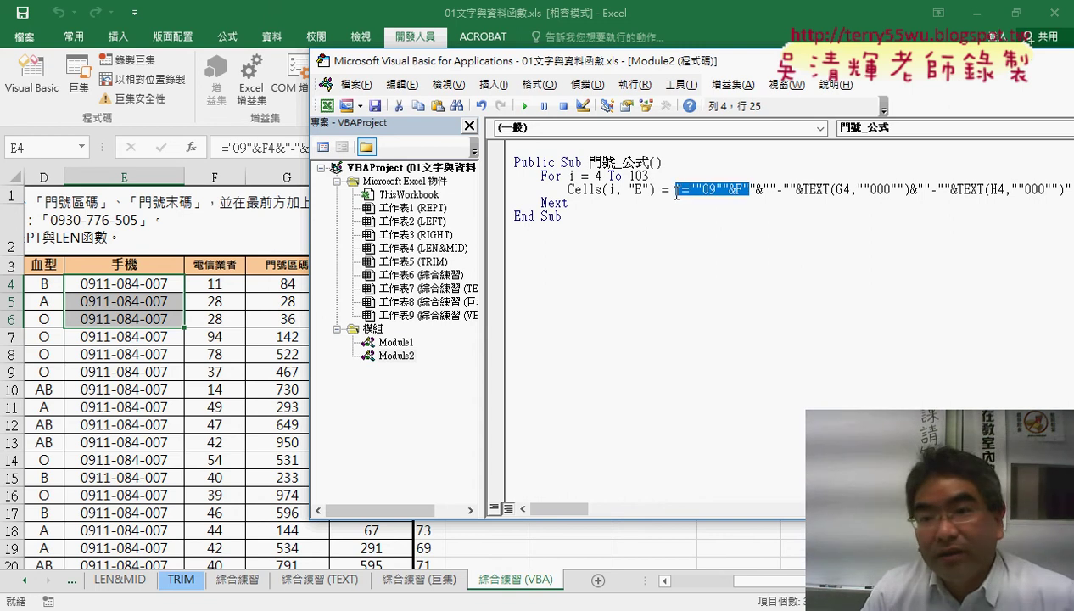
drag(749, 188, 1070, 188)
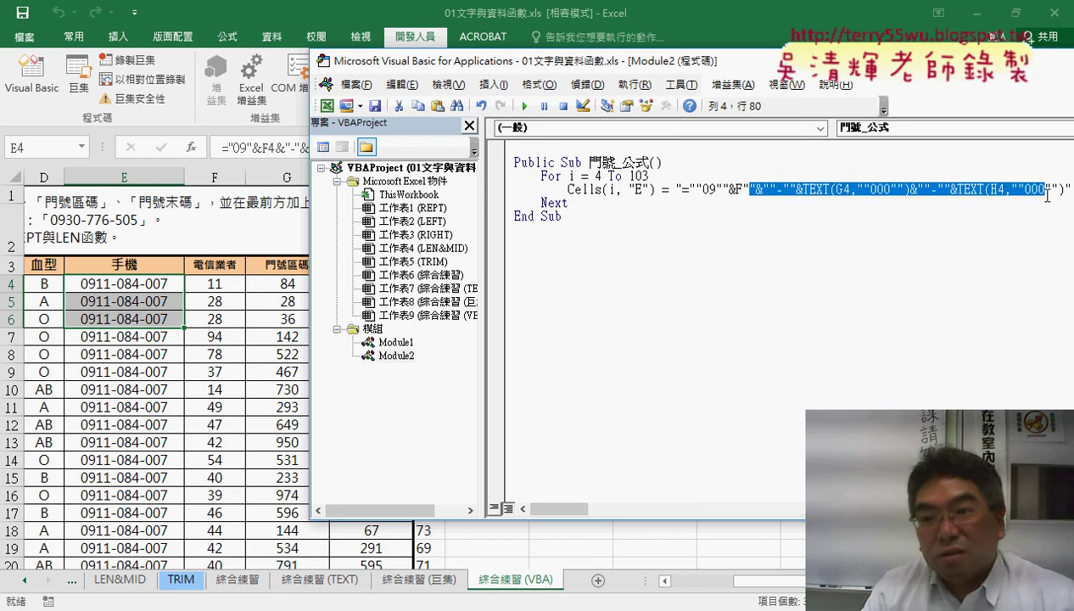
click(752, 188)
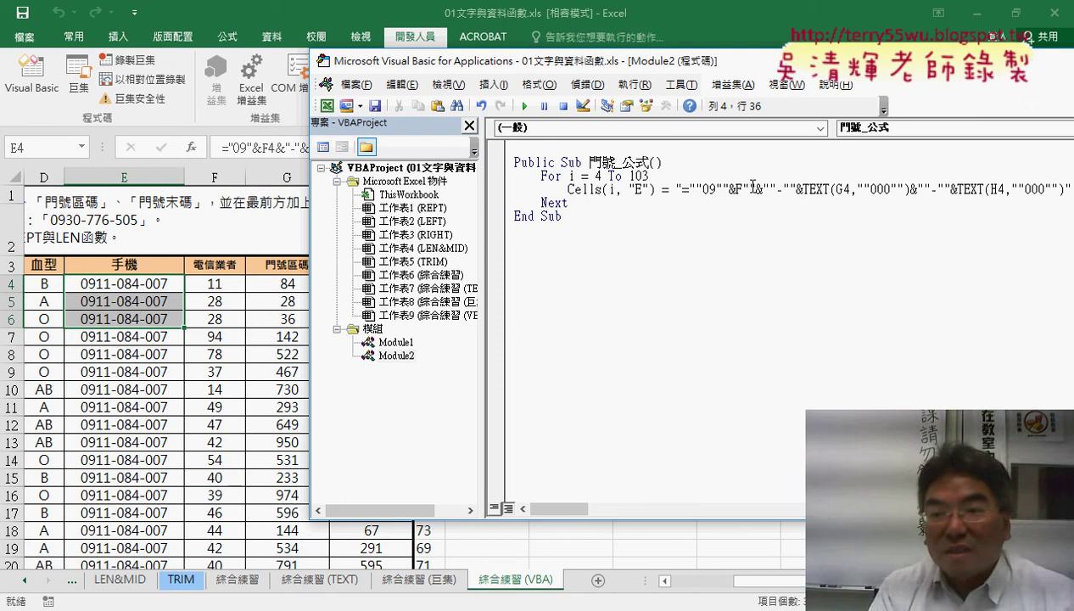
text("  )
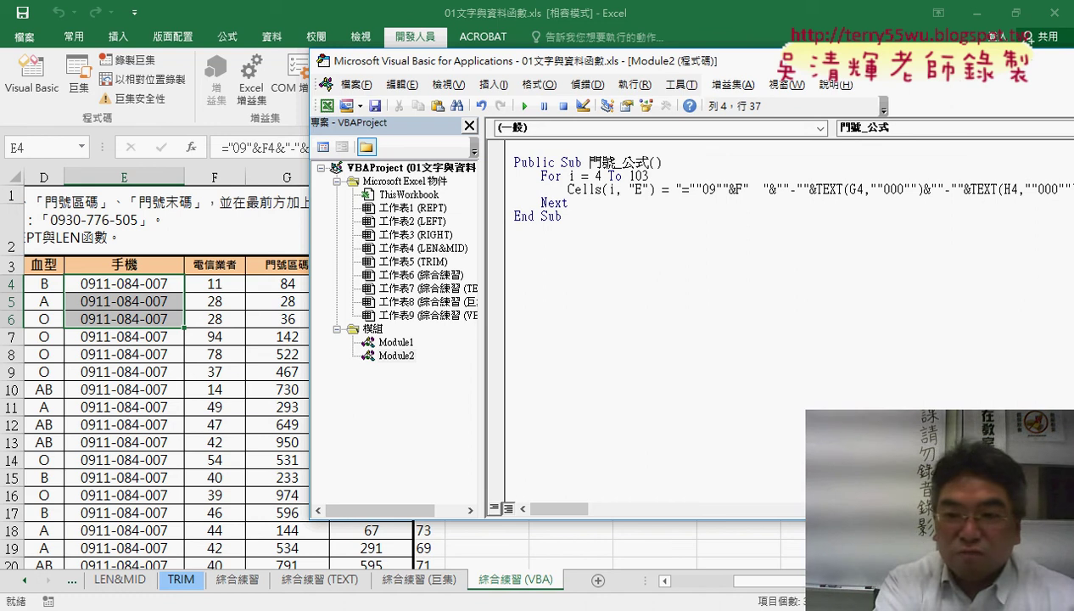
text(&)
key(BackSpace)
key(BackSpace)
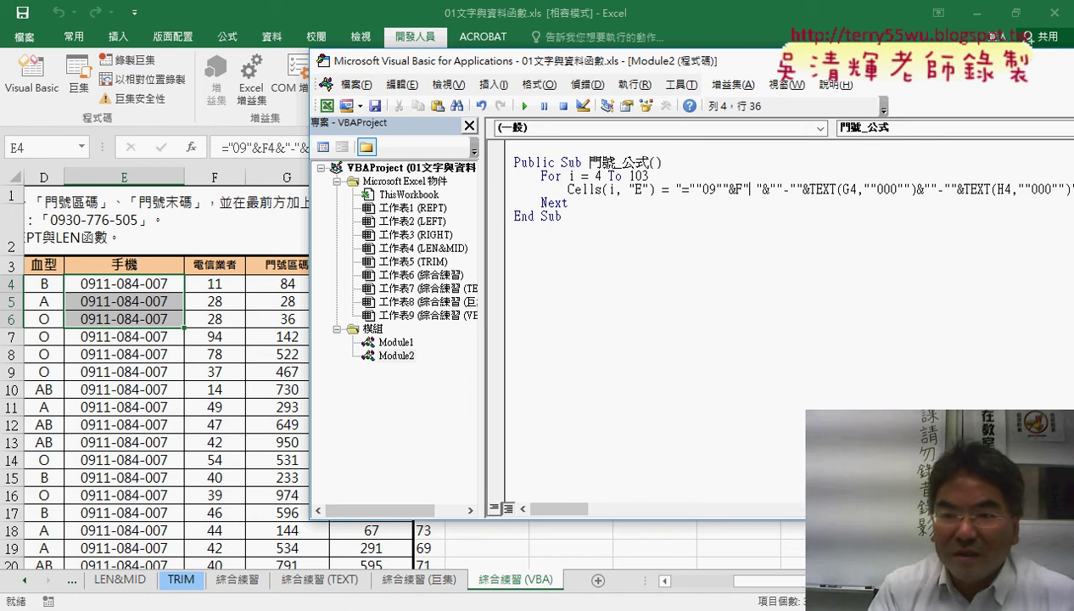
text(&)
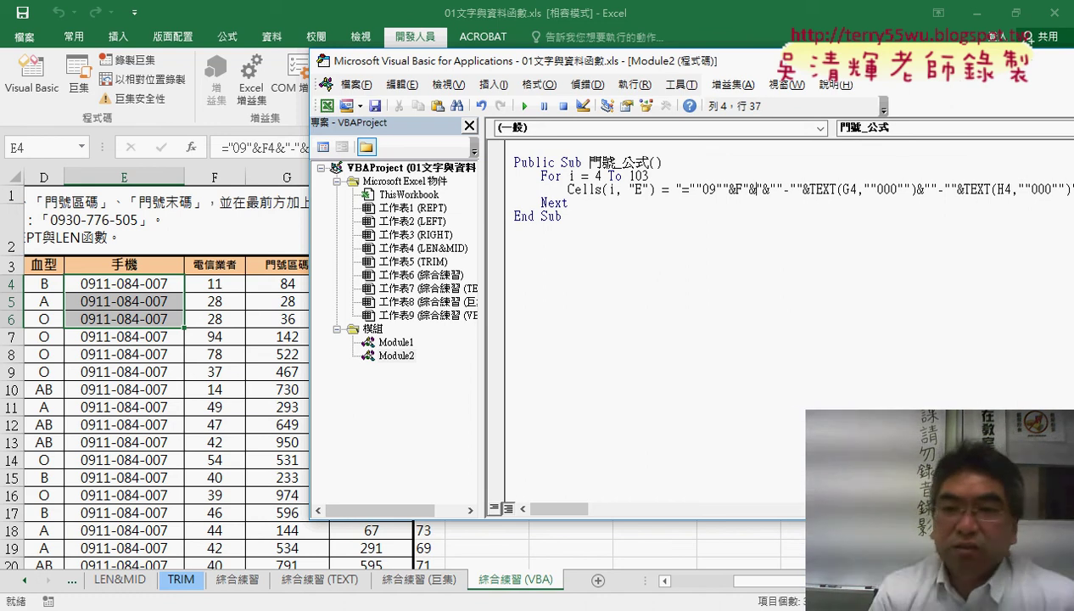
text(&)
key(Left)
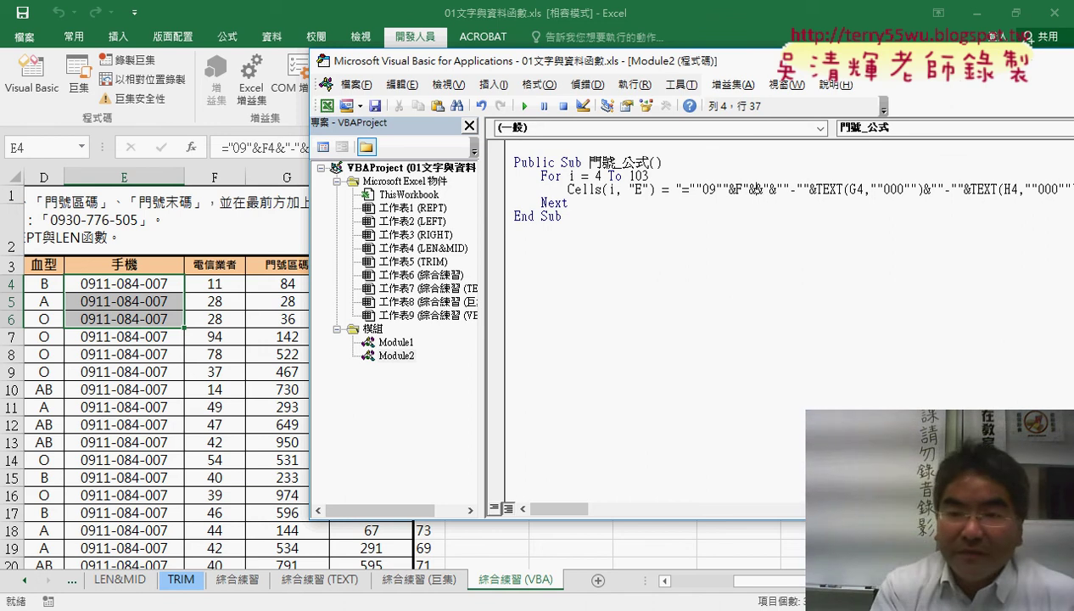
text(i)
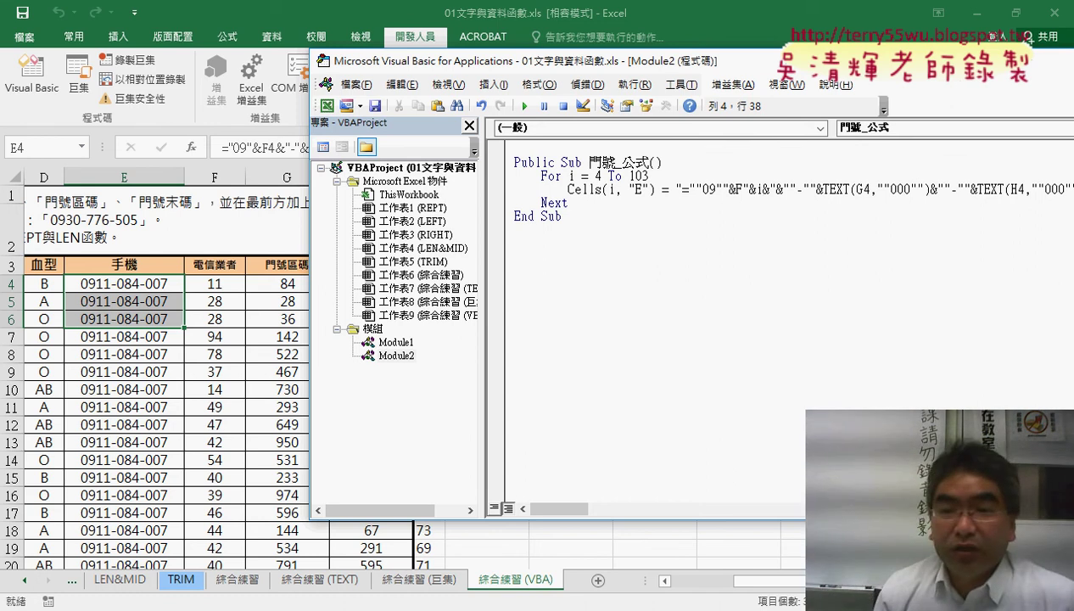
Step: Space the F reference out as " & i & " and review the surrounding formula pieces
click(742, 190)
drag(744, 190, 771, 188)
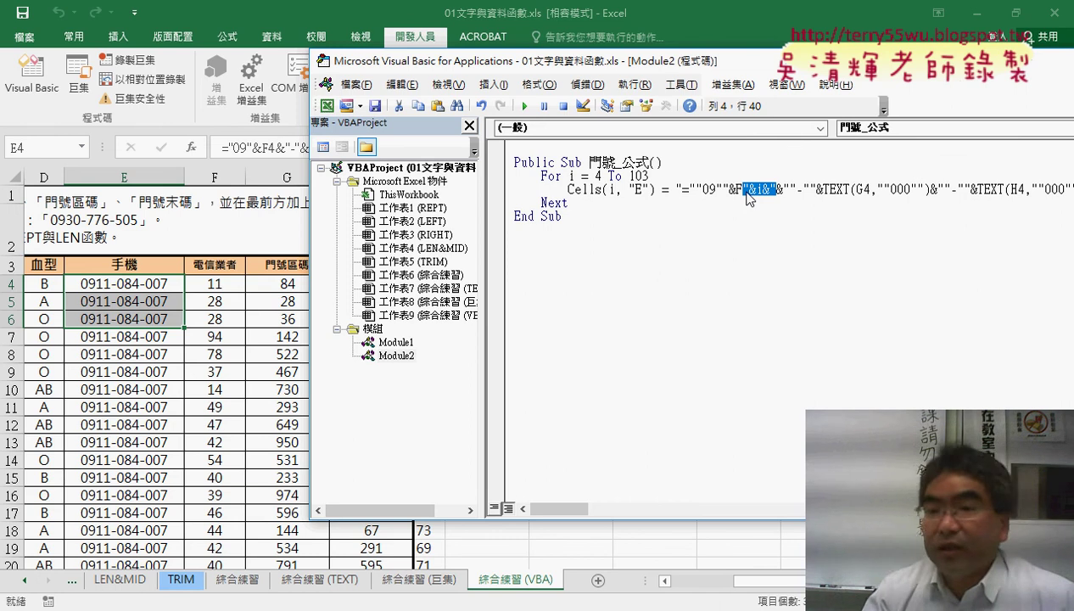
click(750, 191)
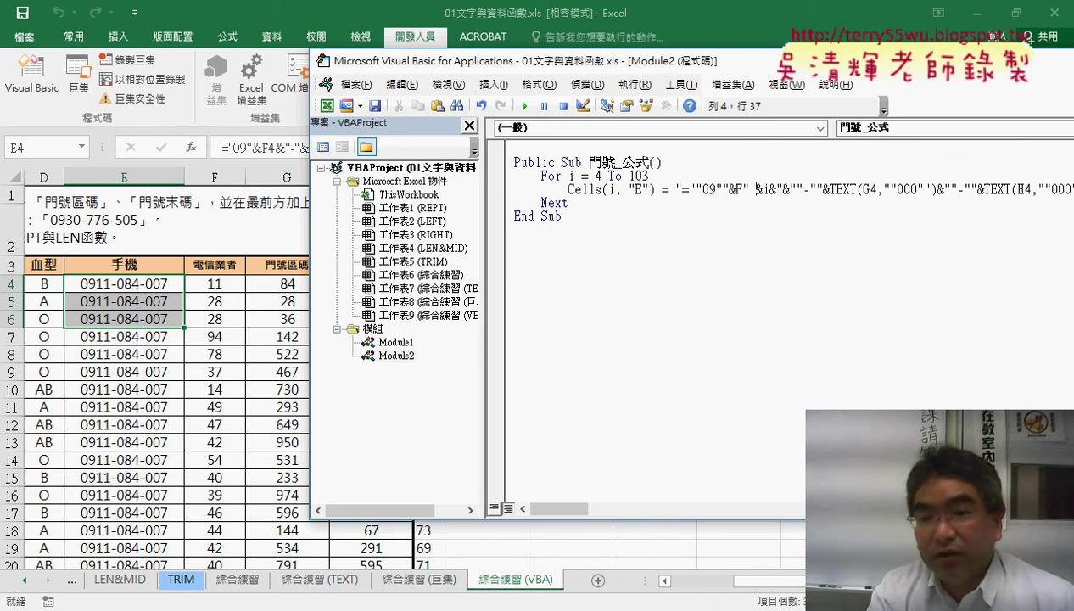
key(Right)
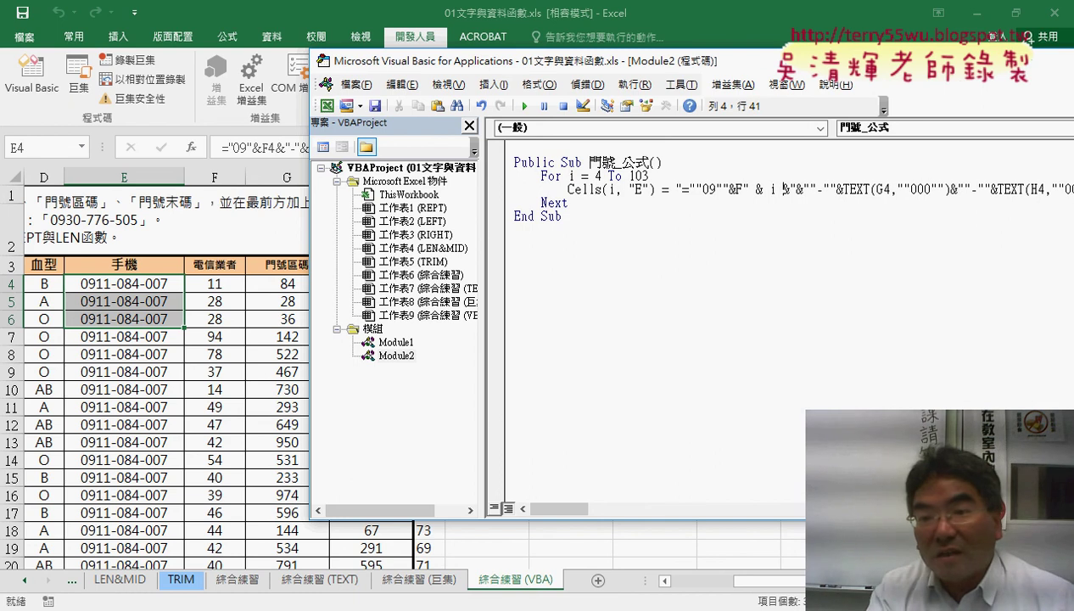
key(alt)
key(Right)
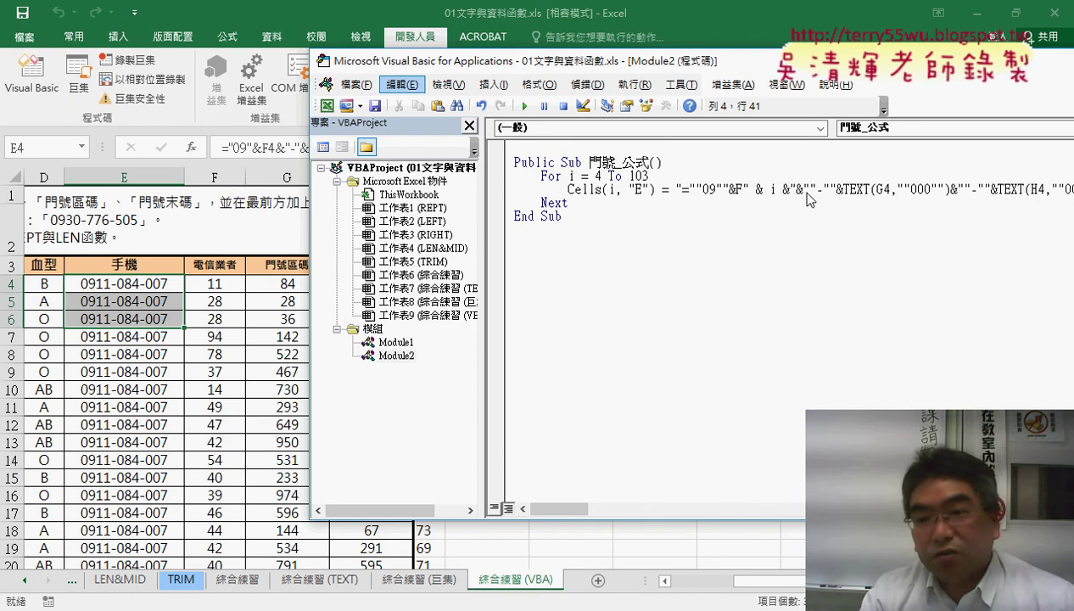
click(790, 190)
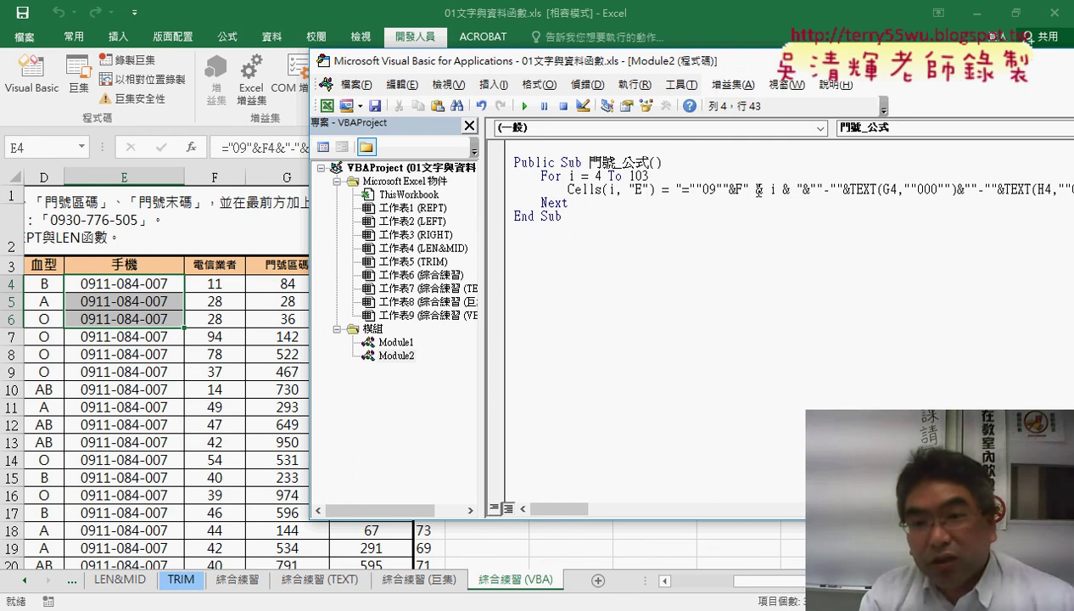
drag(746, 190, 676, 190)
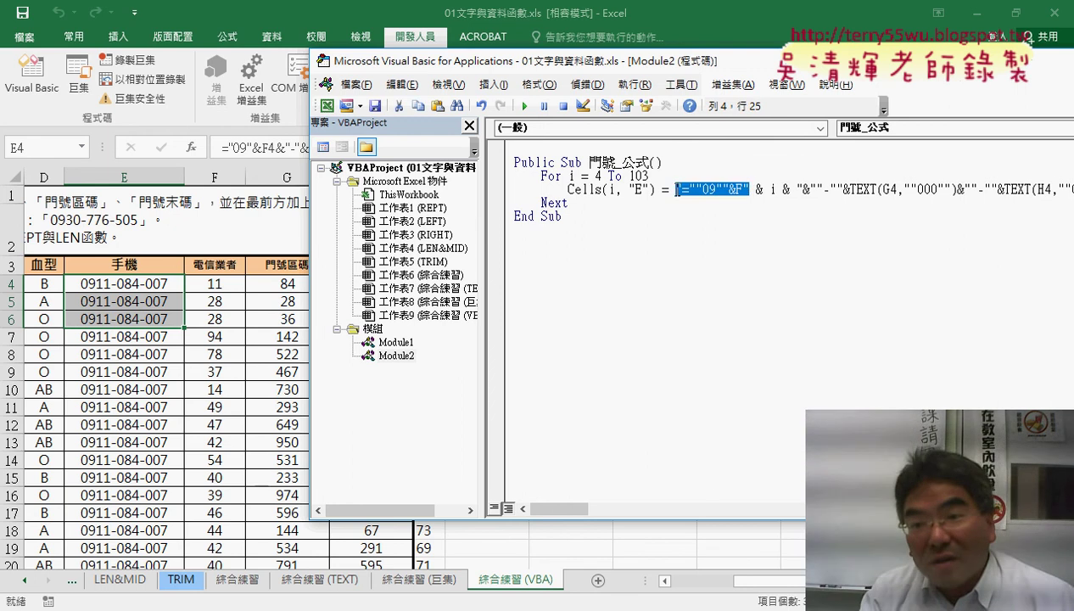
drag(789, 189, 967, 190)
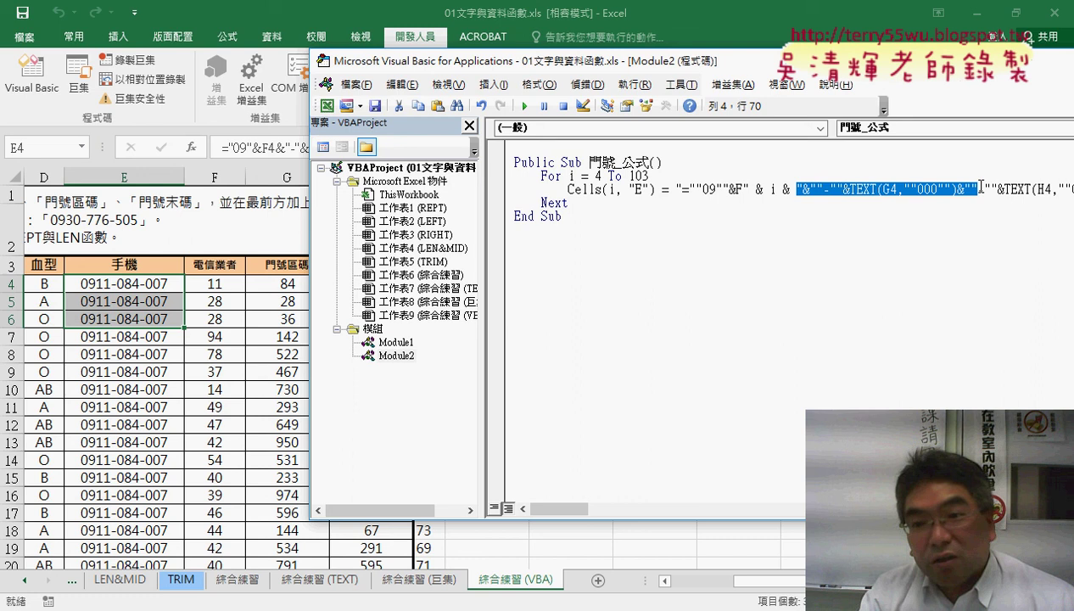
click(788, 189)
drag(788, 188, 769, 190)
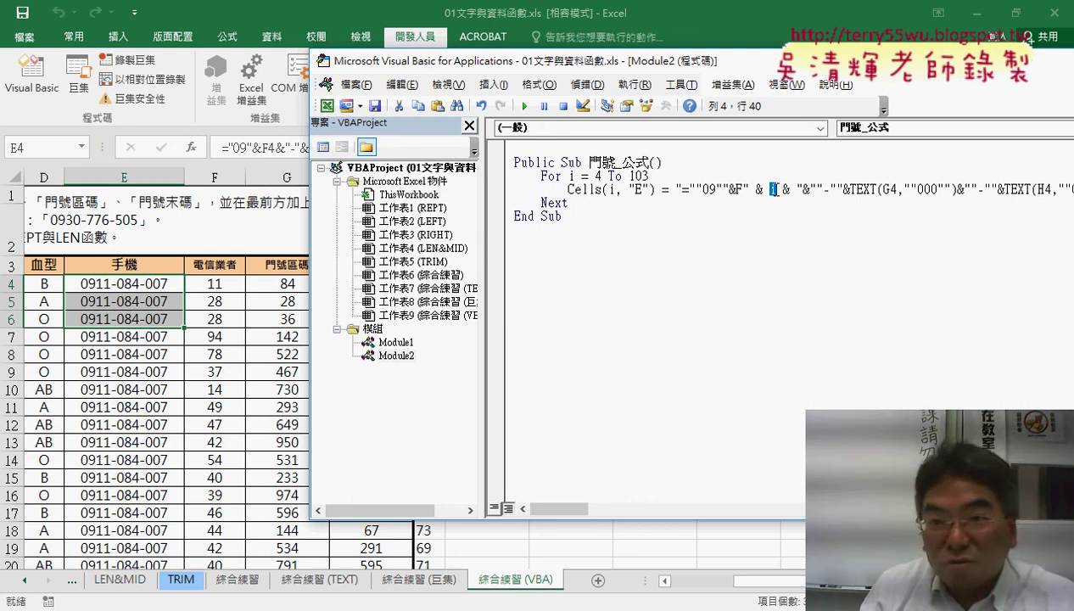
drag(760, 69, 532, 74)
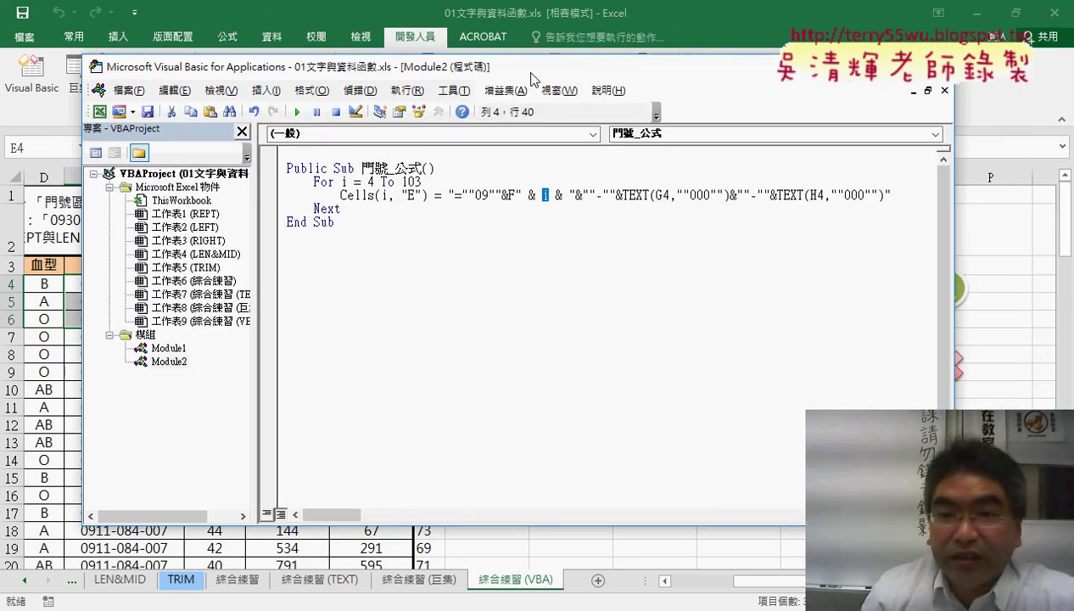
Step: Replace the fixed 4 in the G reference with " & i & "
drag(661, 194, 671, 195)
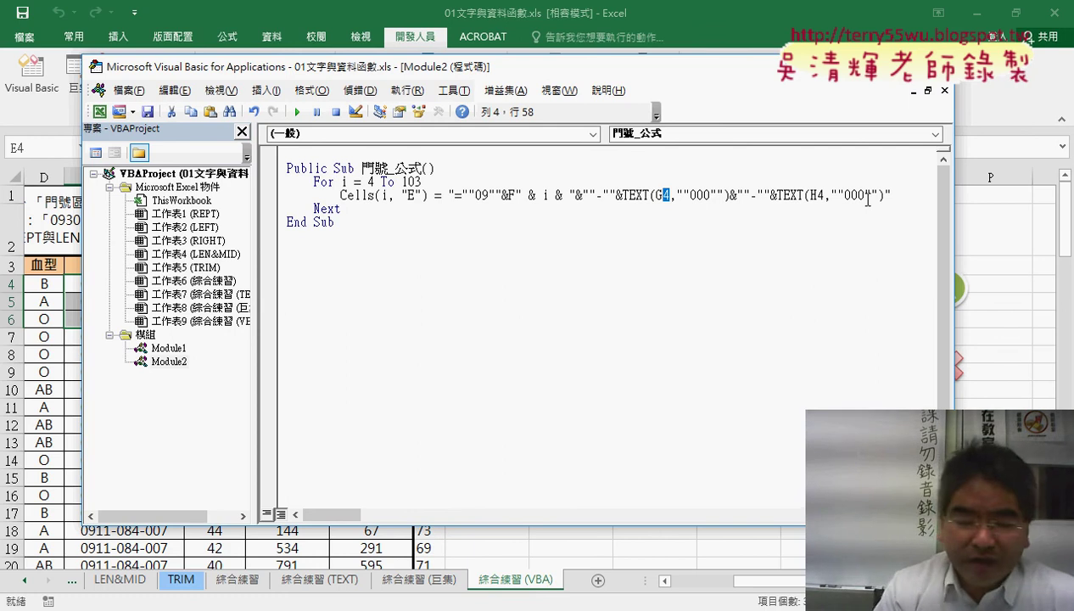
text(")
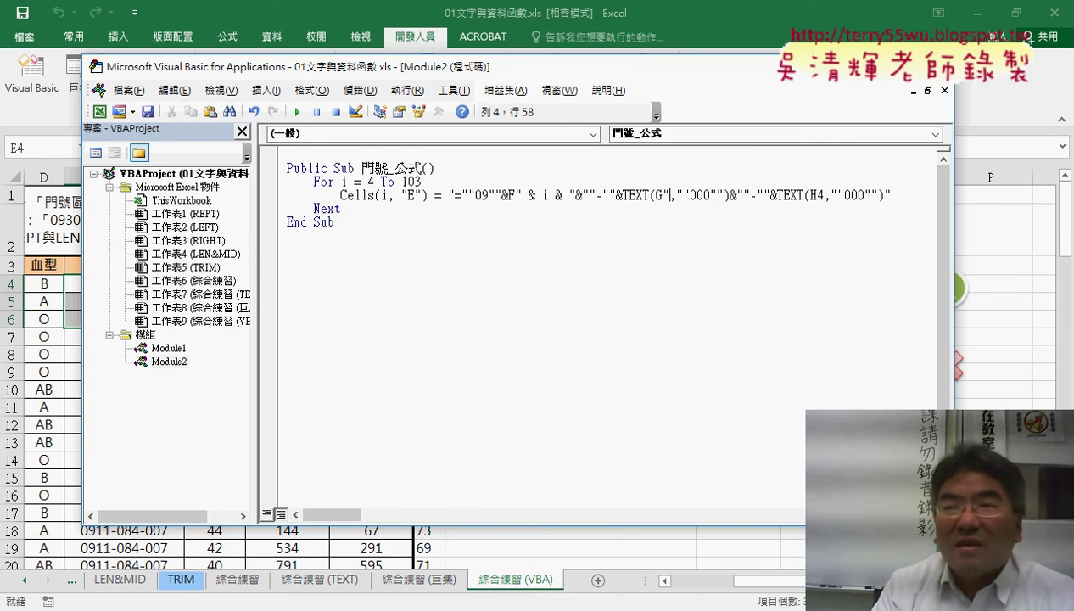
text(")
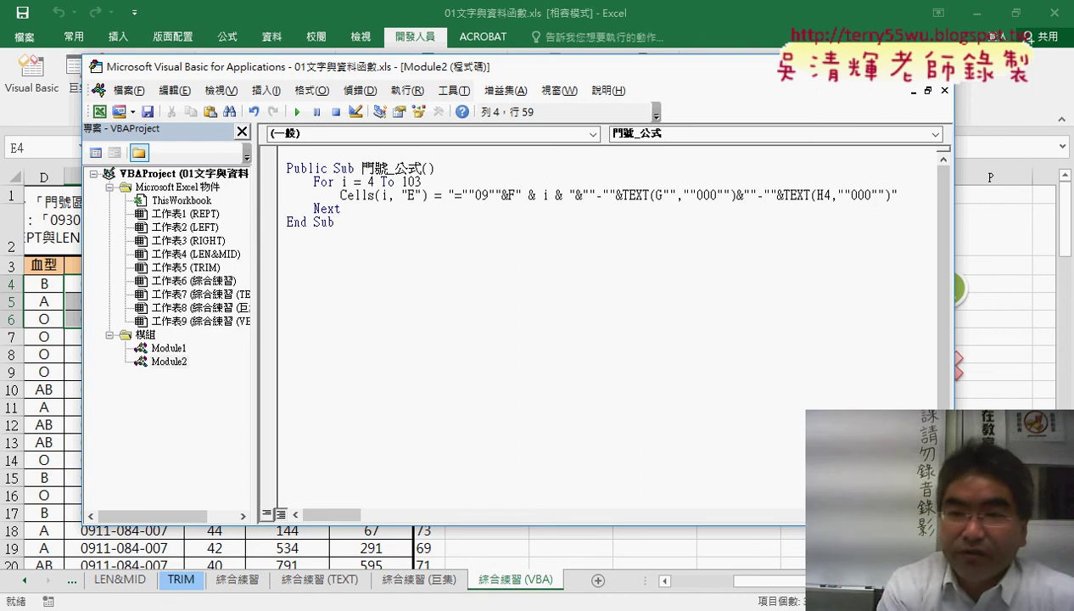
key(ctrl+z)
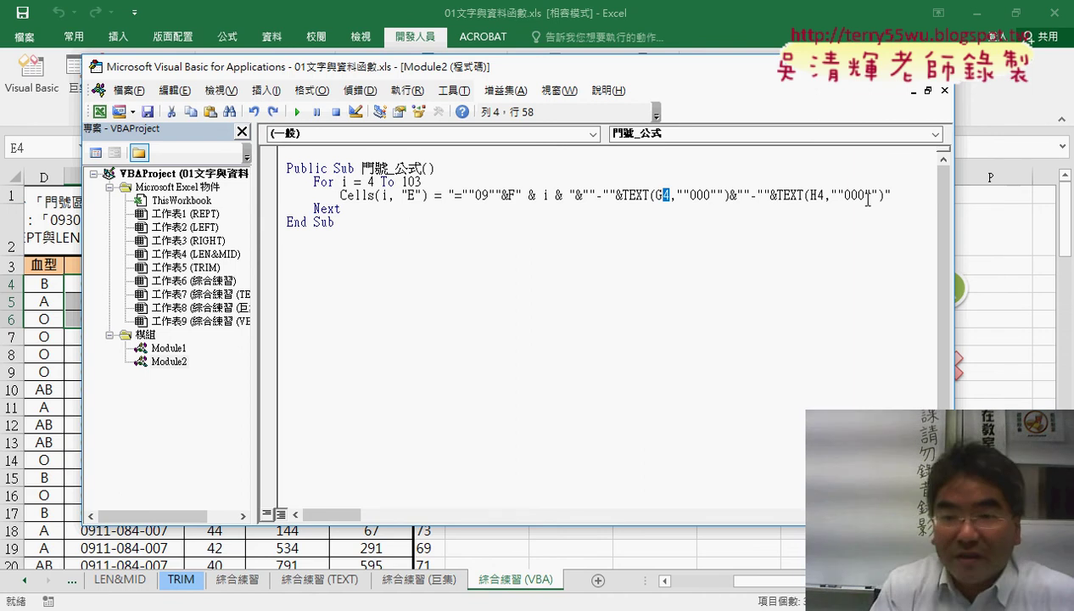
text("")
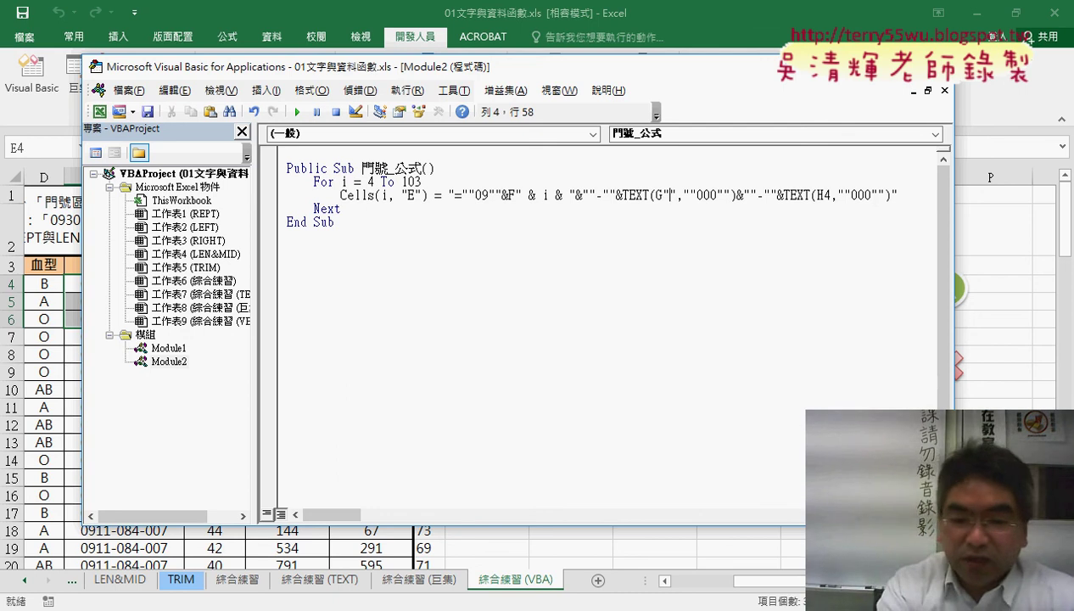
text(&F" & )
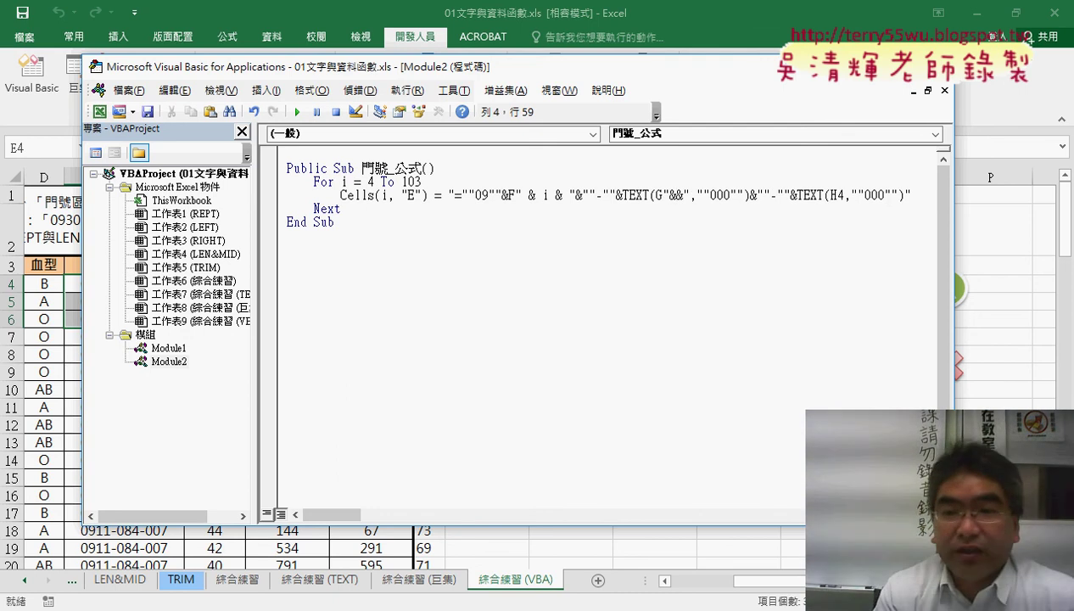
text(i)
key(Left)
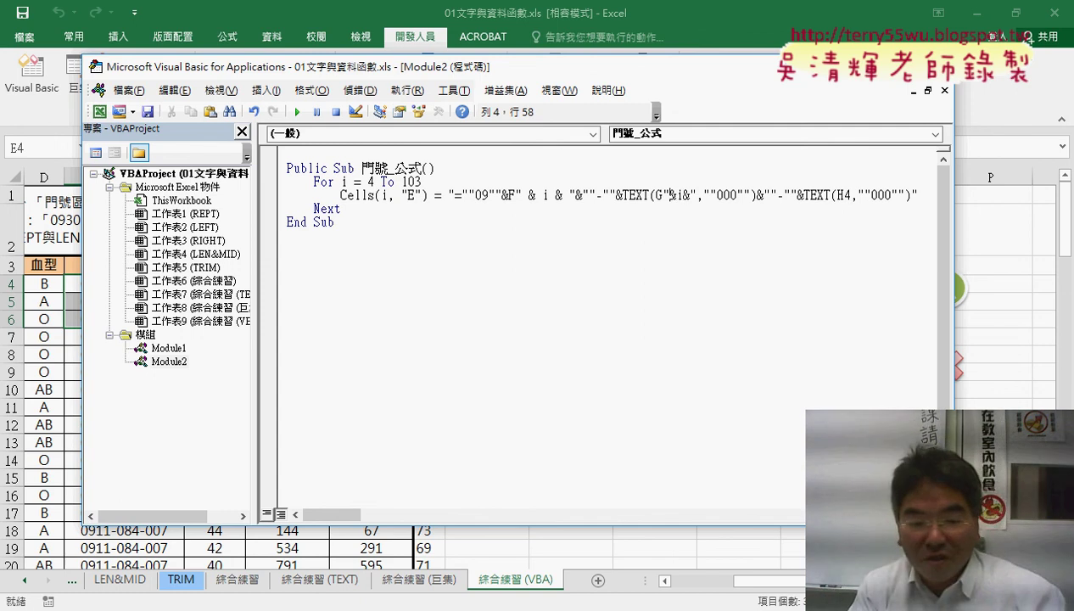
text(& i &)
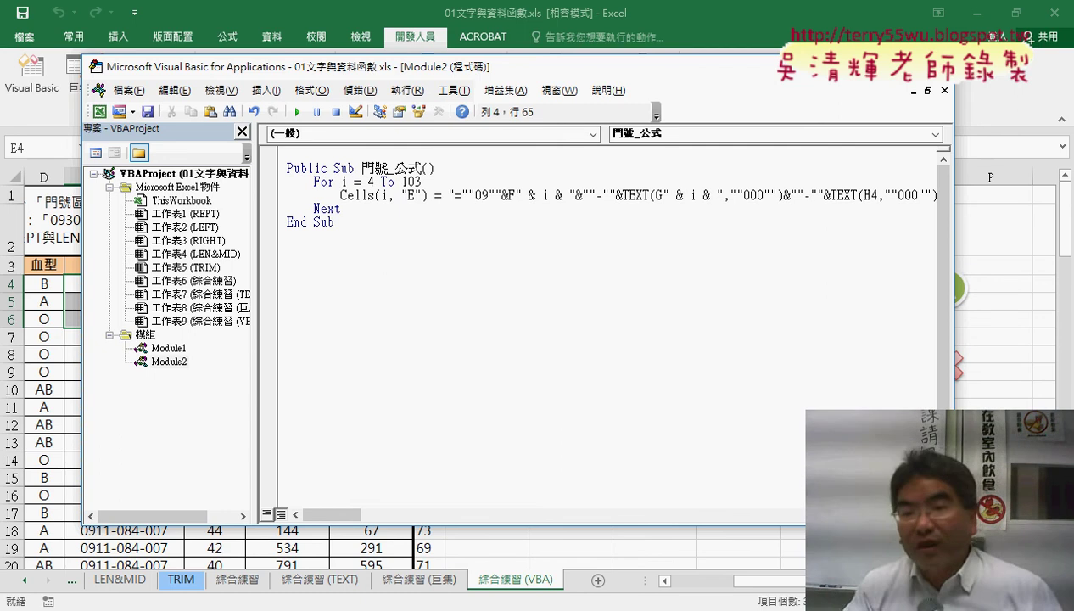
Step: Copy the " & i & " piece and paste it over the 4 in the H reference
drag(723, 196, 664, 196)
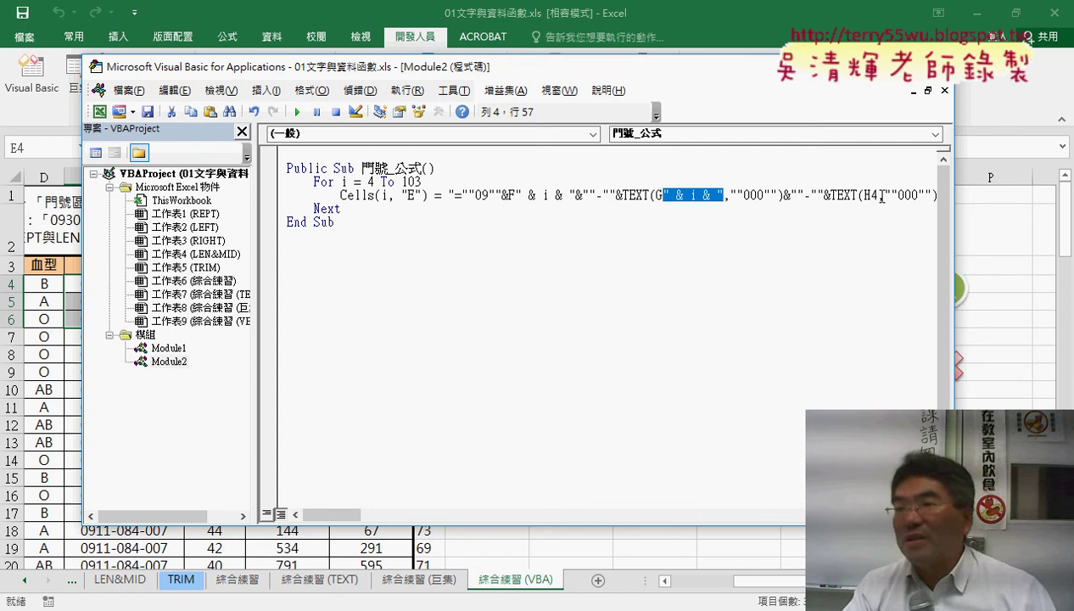
right_click(706, 198)
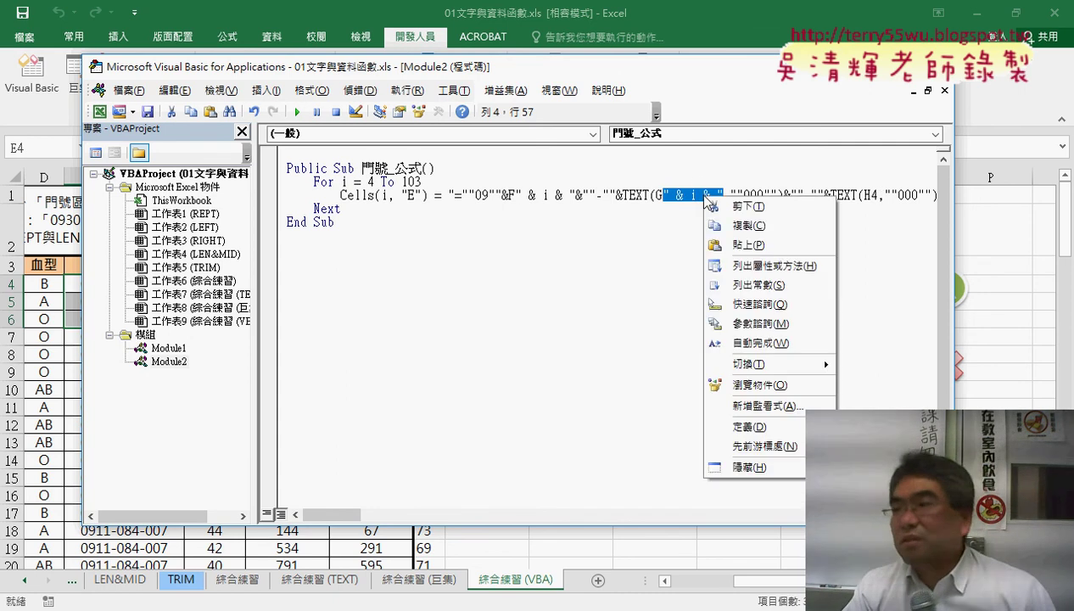
click(764, 226)
drag(879, 194, 872, 195)
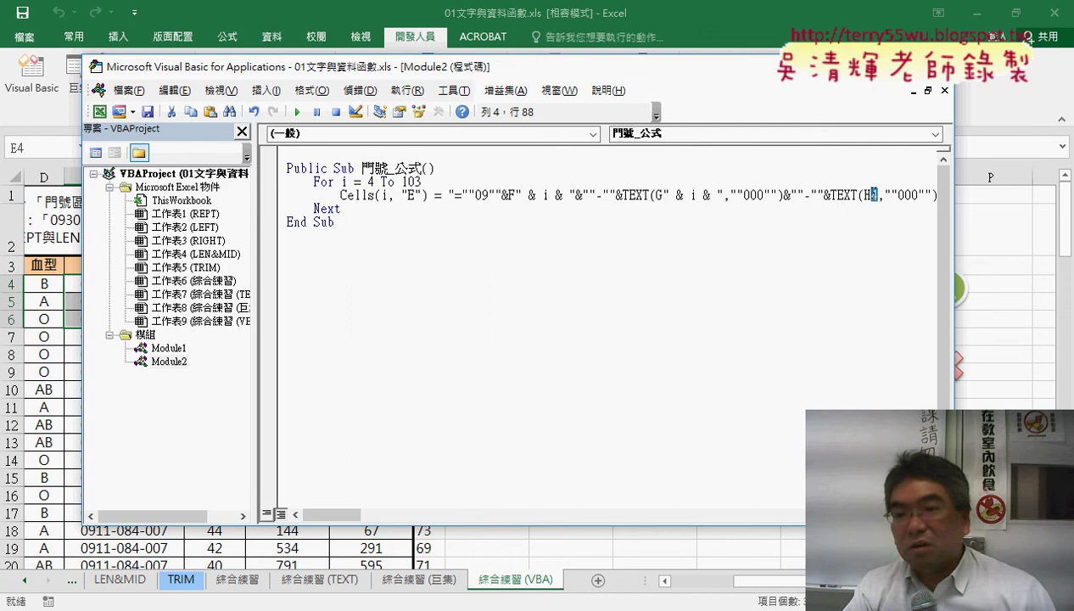
right_click(875, 196)
click(900, 244)
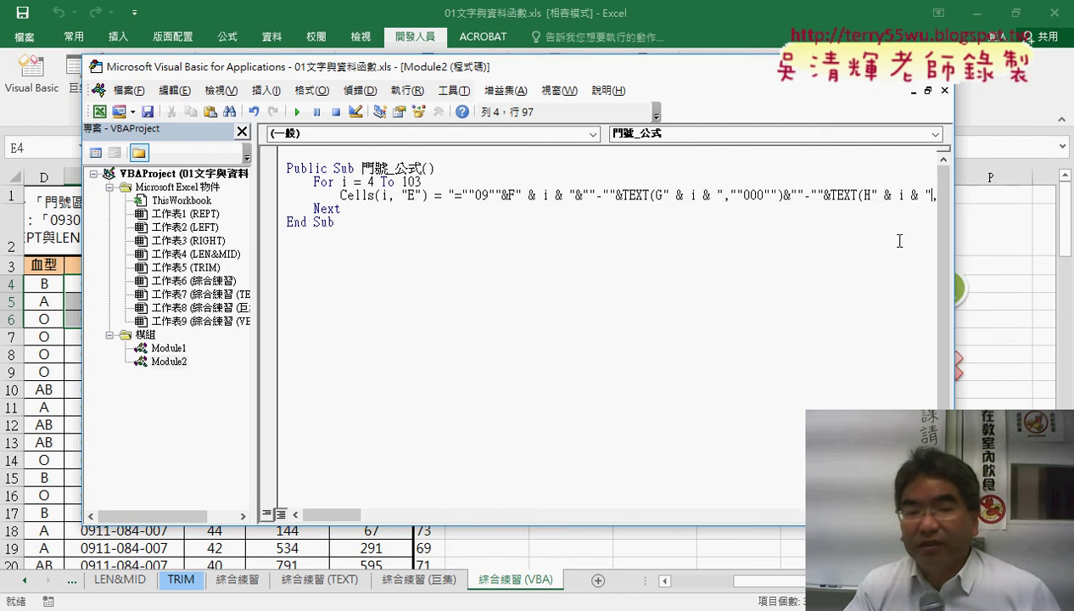
drag(348, 521, 354, 523)
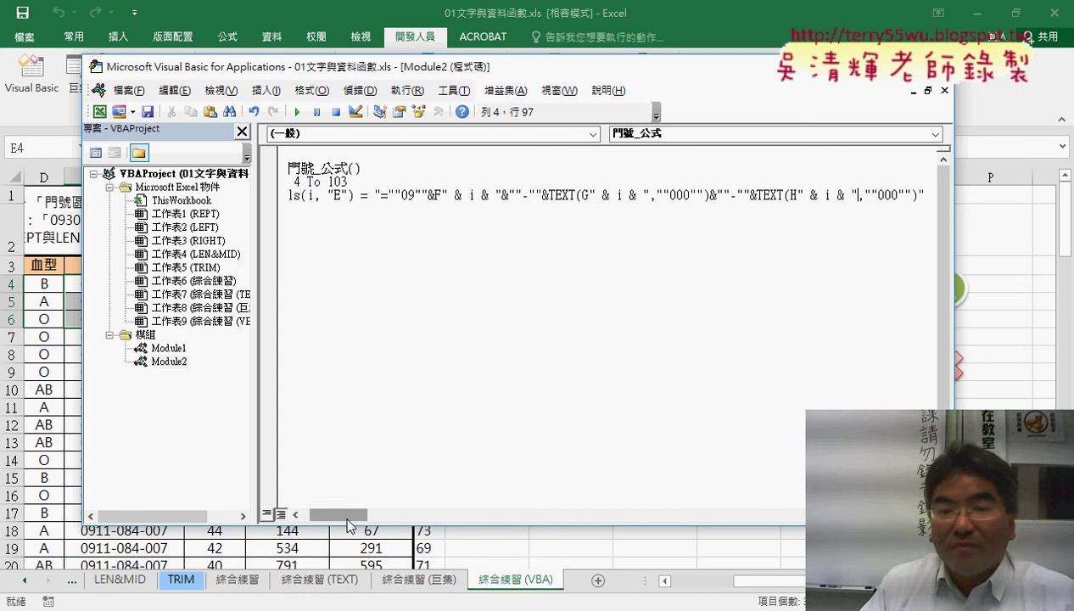
drag(344, 514, 327, 502)
double_click(543, 195)
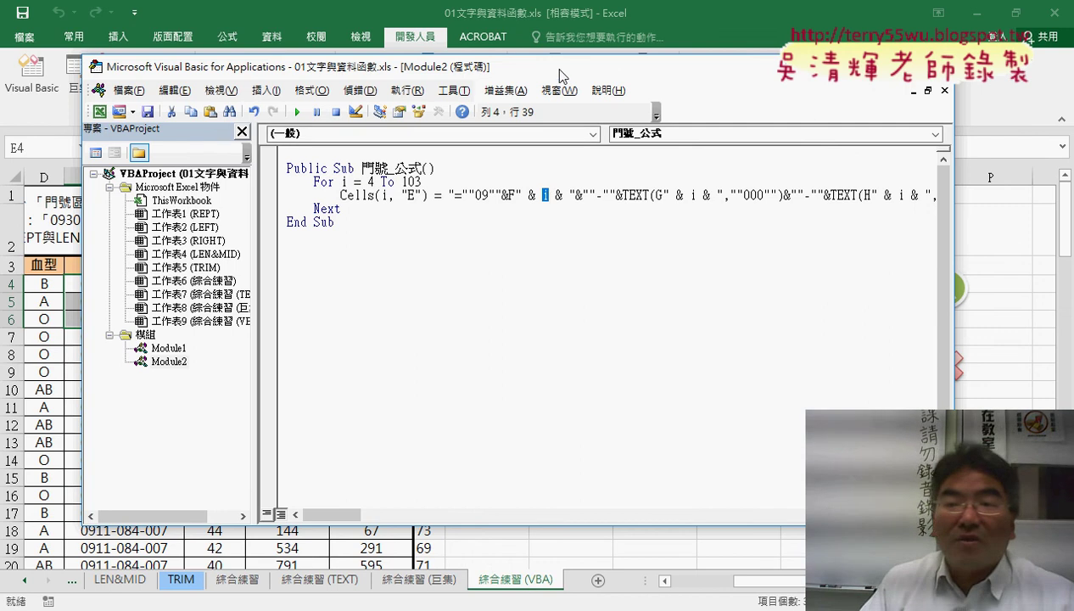
drag(563, 75, 808, 87)
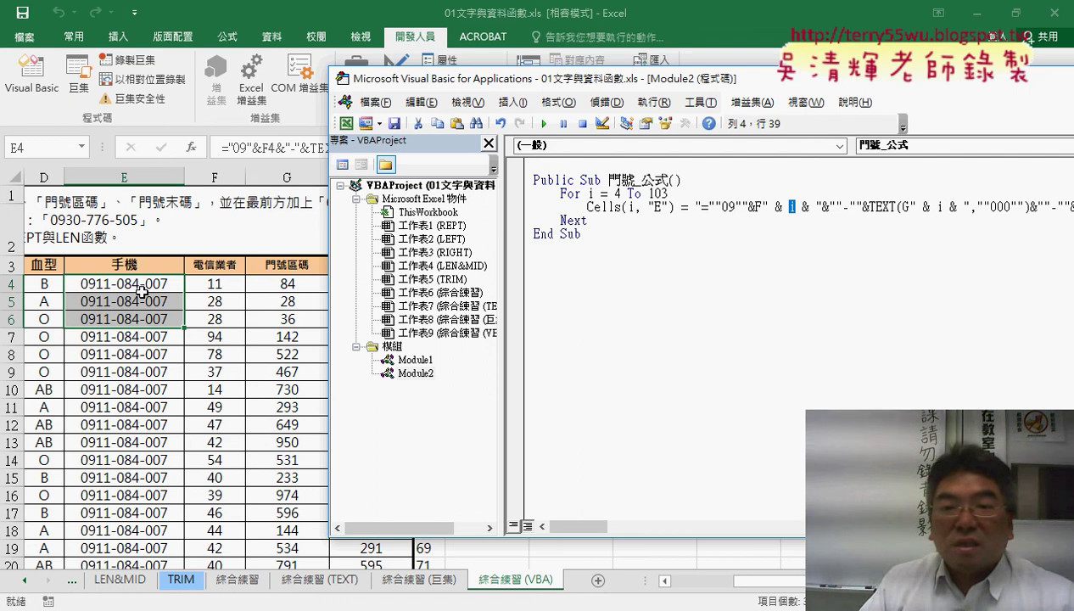
click(661, 207)
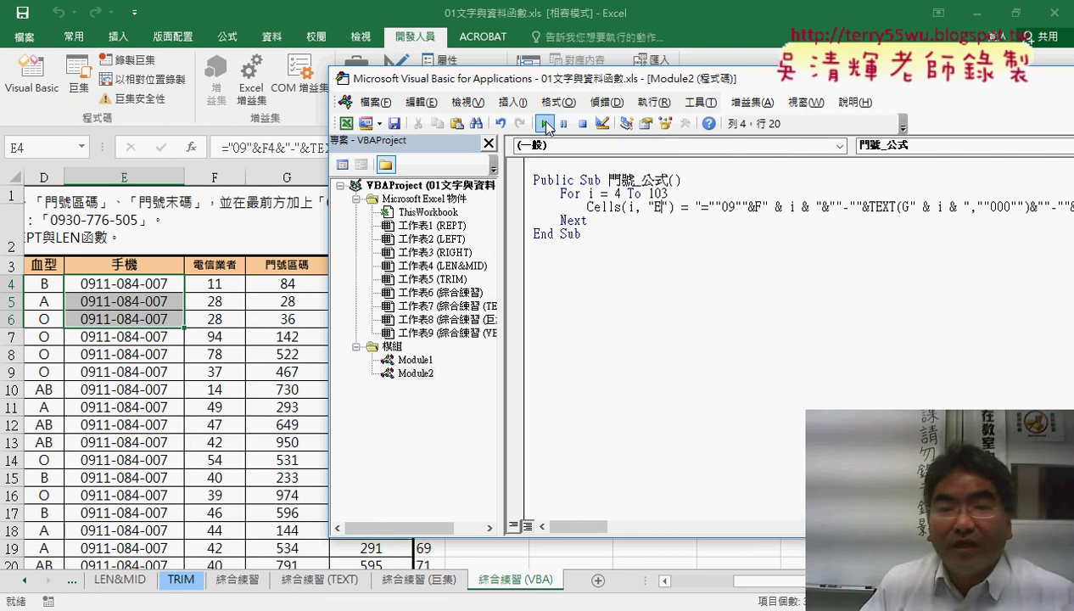
click(546, 126)
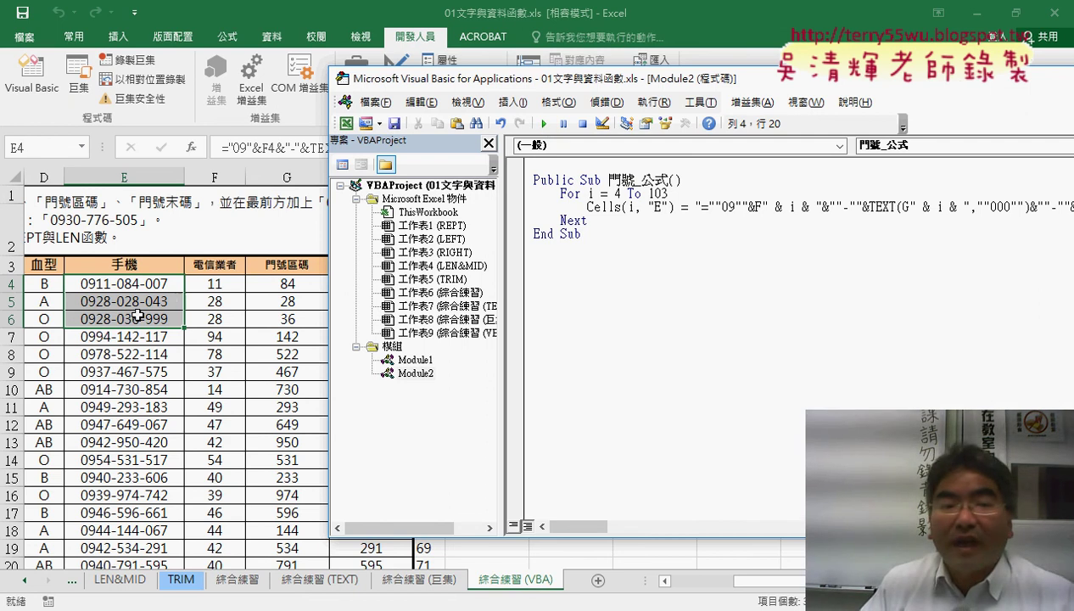
click(151, 285)
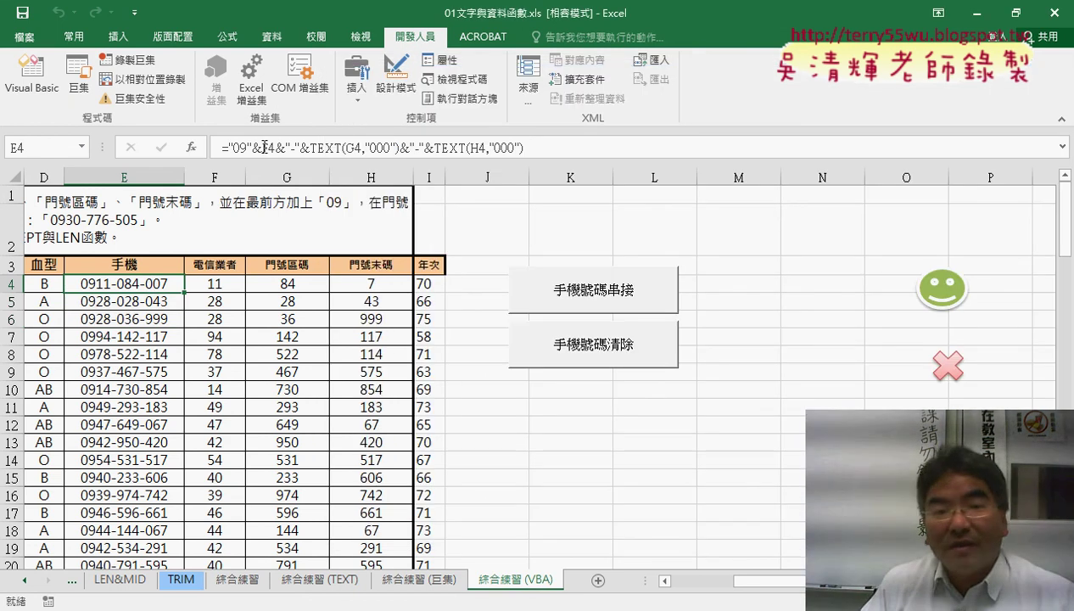
click(135, 300)
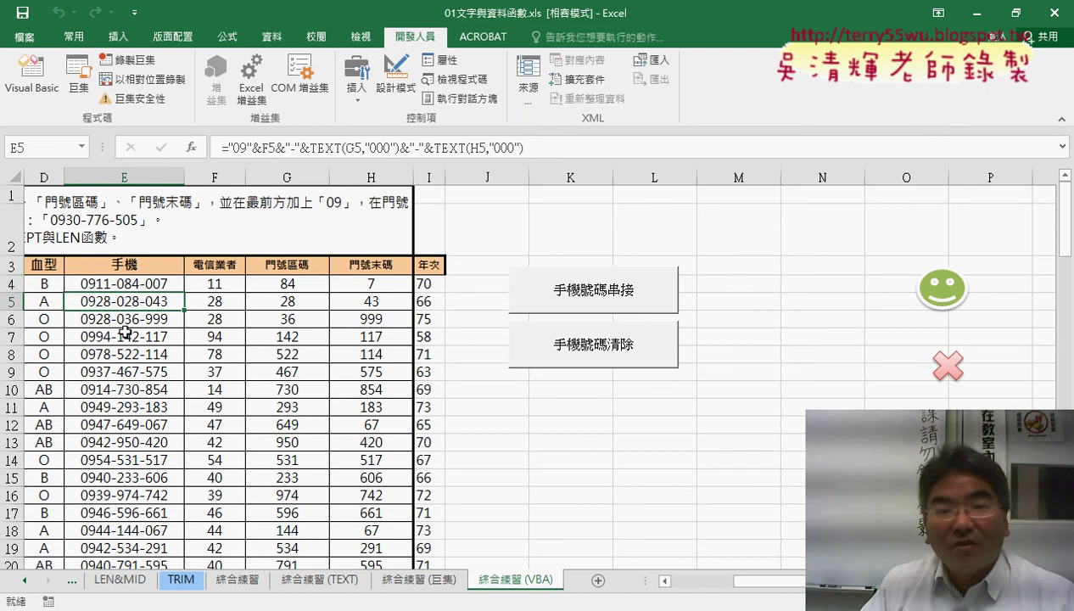
click(123, 327)
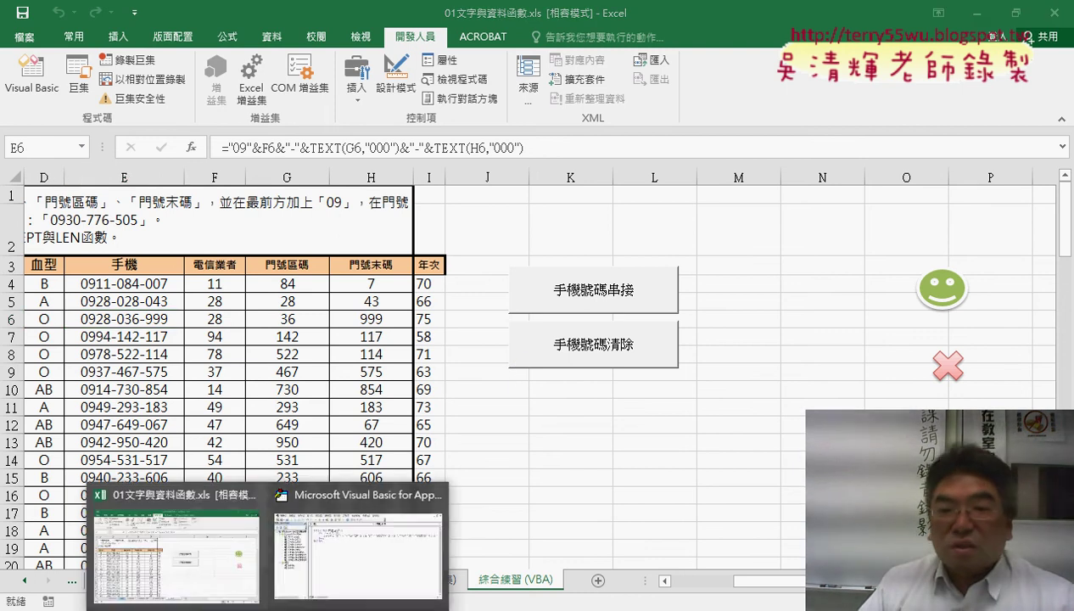
click(354, 522)
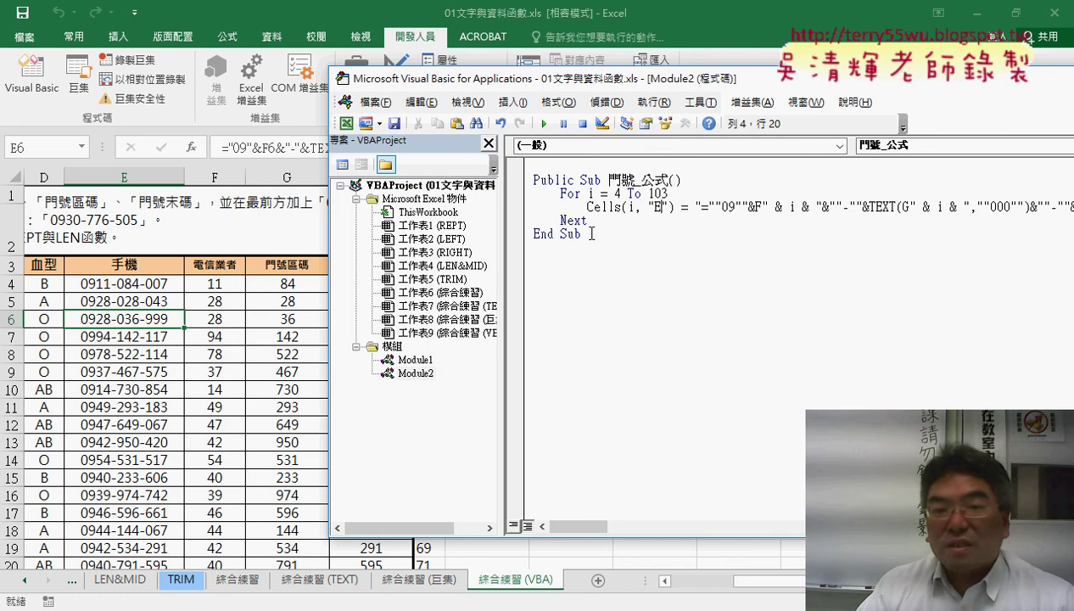
Step: Copy the whole 門號_公式 macro and paste a duplicate below its End Sub
drag(591, 233, 536, 176)
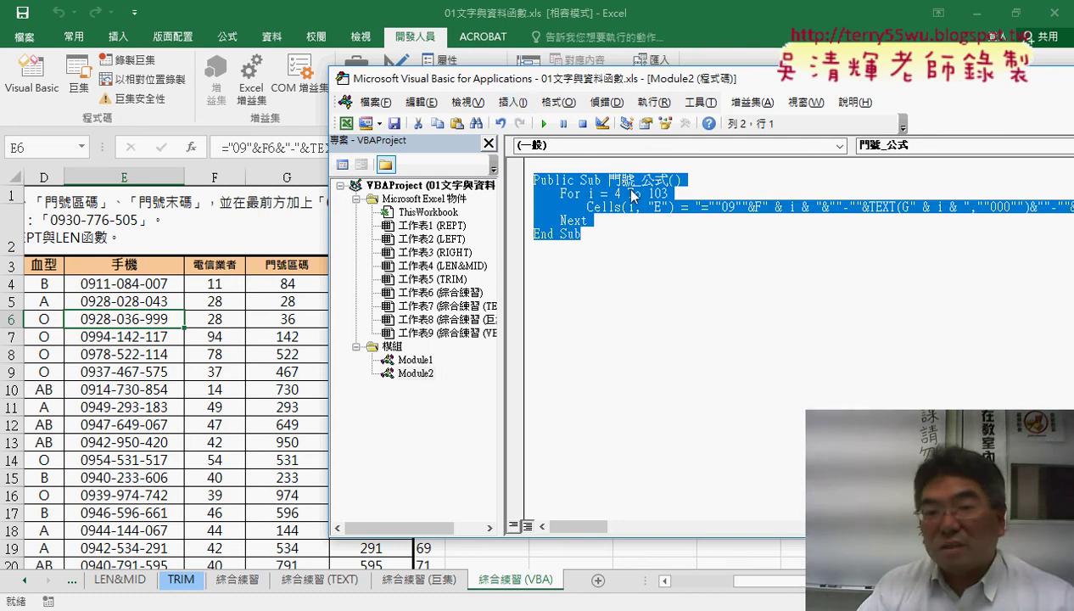
right_click(596, 195)
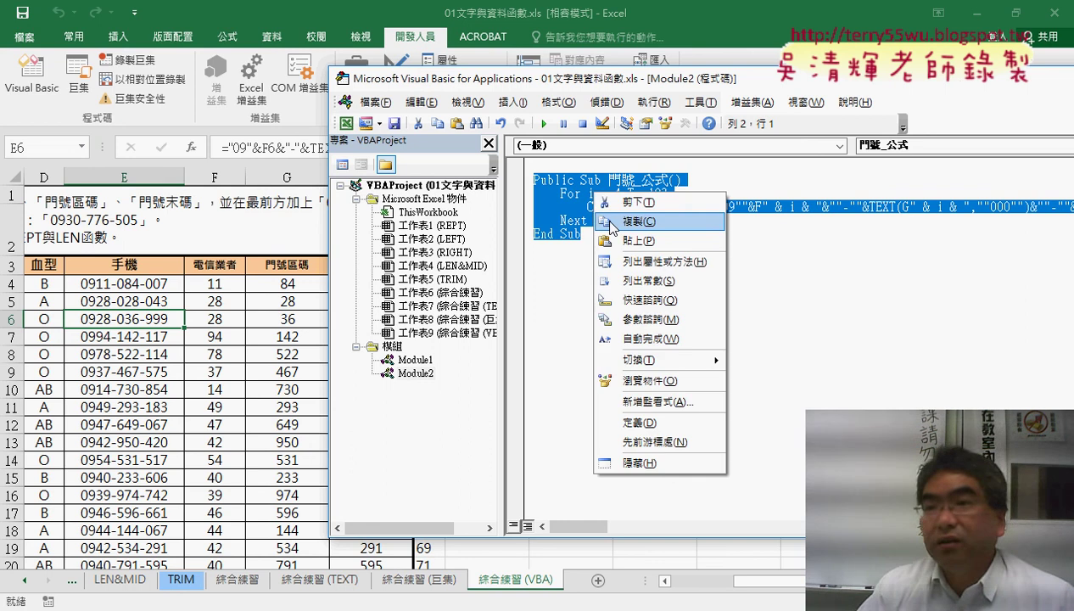
click(611, 221)
click(557, 265)
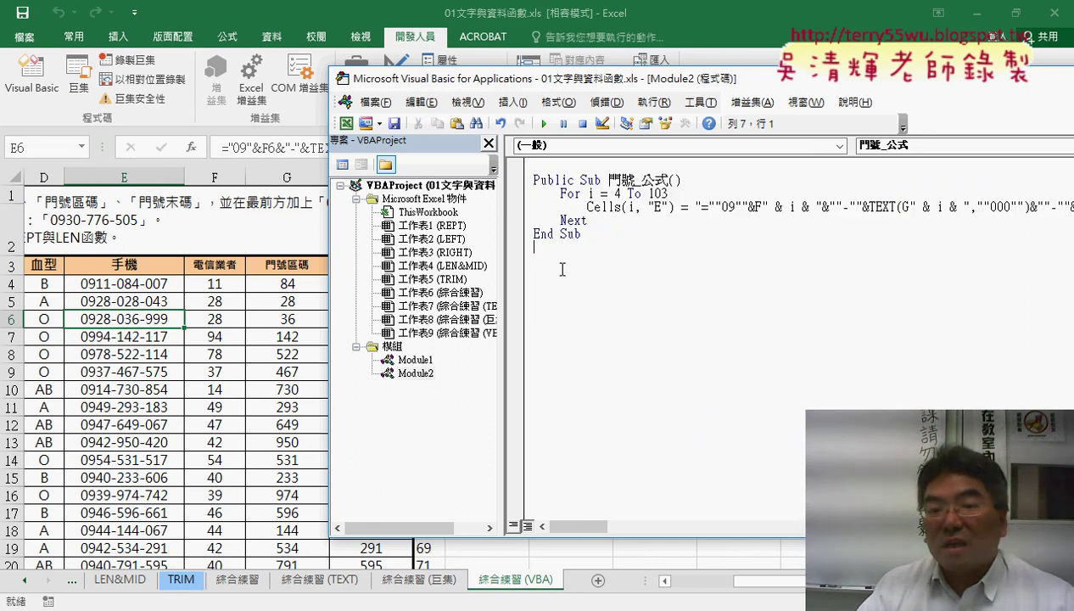
right_click(564, 273)
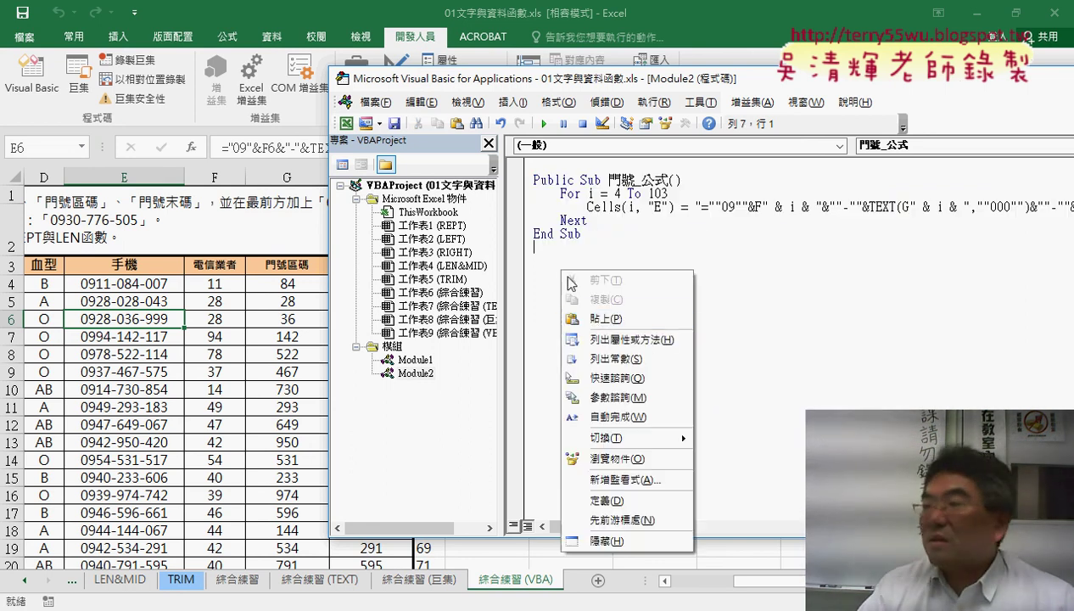
click(593, 320)
Step: Rename the copy to 清除 and make its Cells line assign an empty string ""
drag(608, 246, 655, 247)
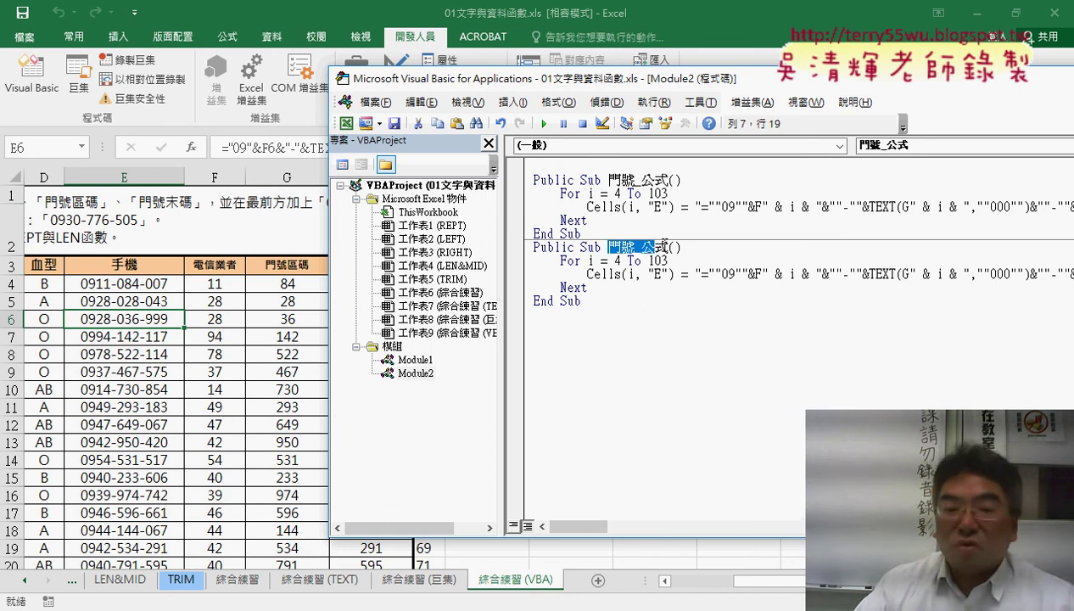
key(Delete)
key(Delete)
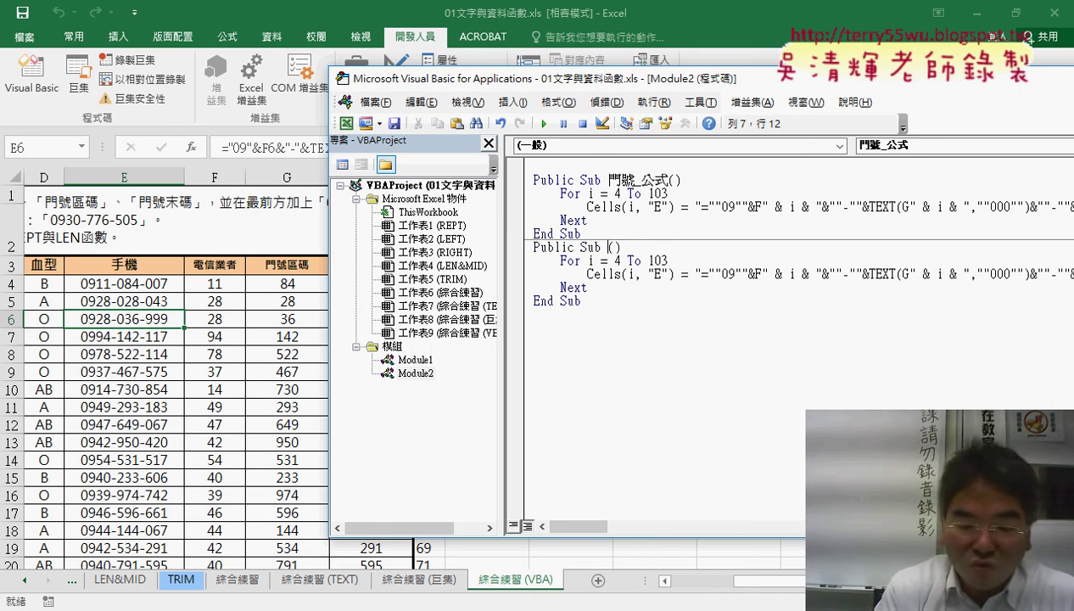
text(ㄑㄧ)
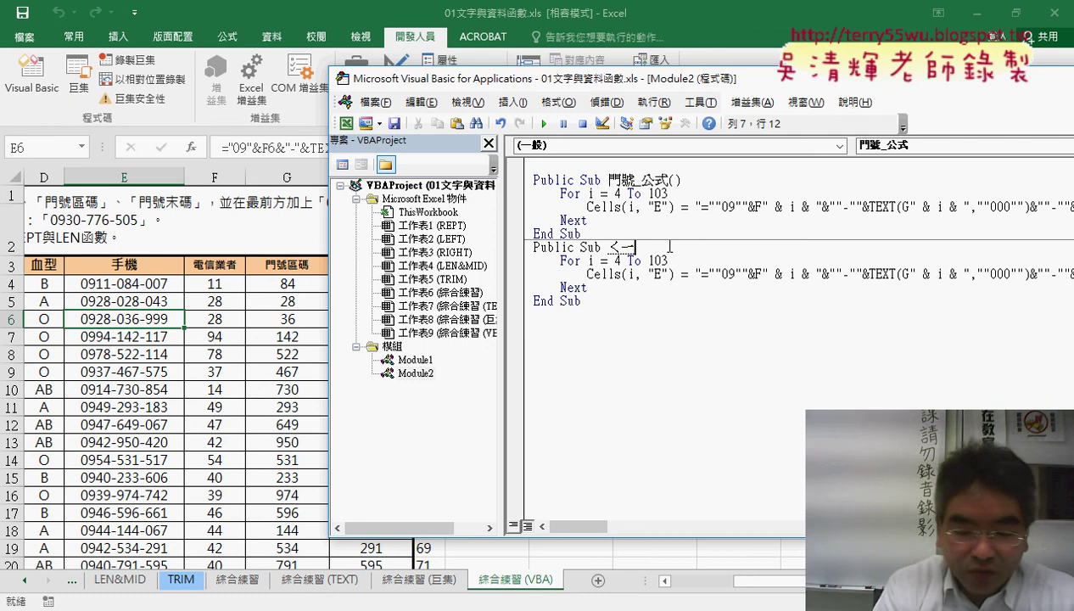
text(ㄥ)
key(space)
text(ㄔㄨˊ)
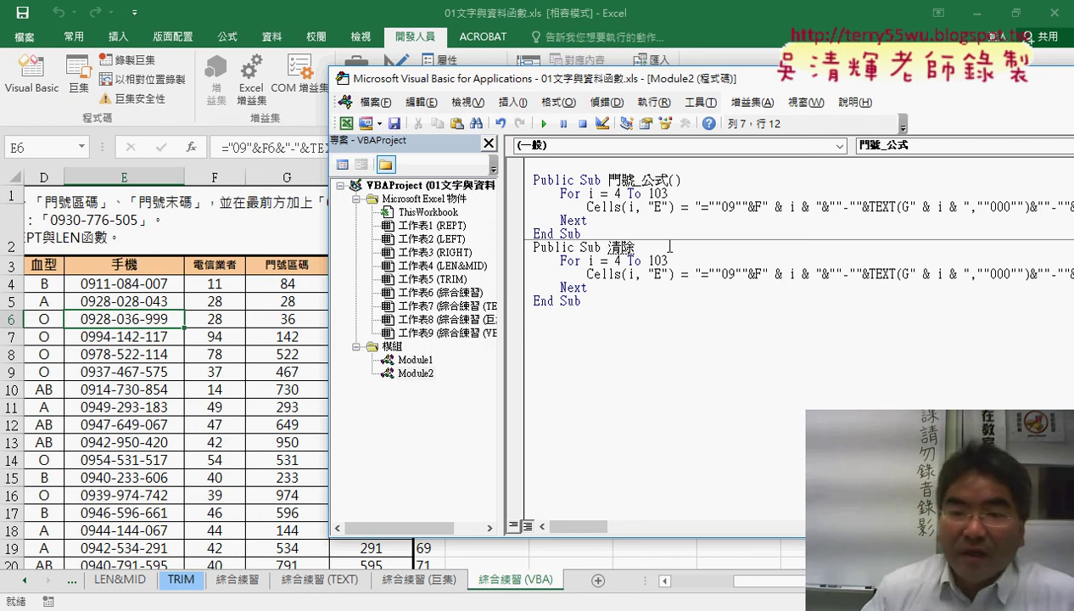
key(Return)
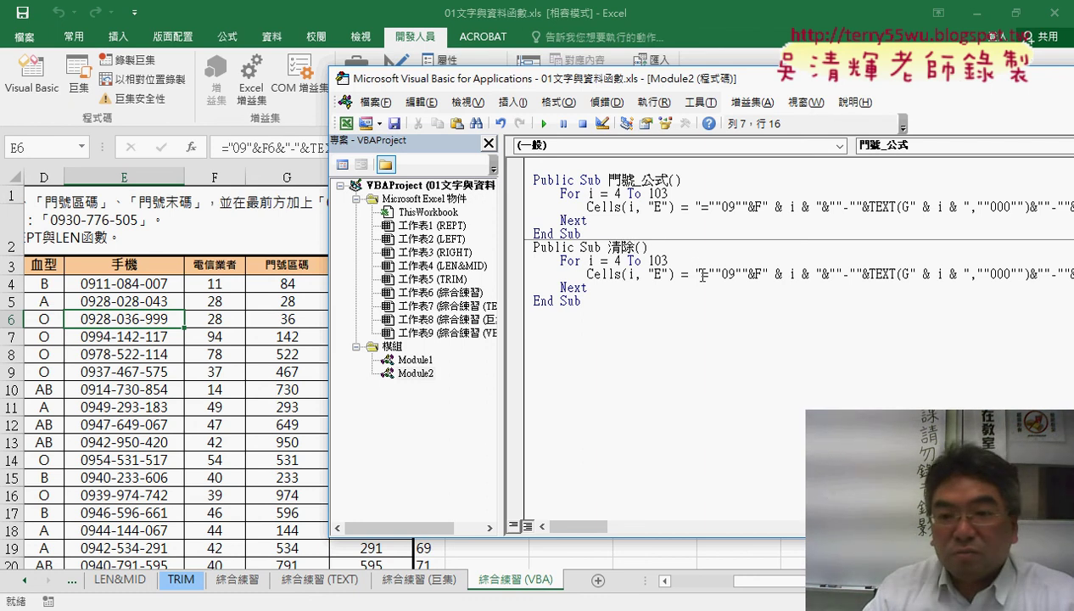
drag(696, 274, 1070, 274)
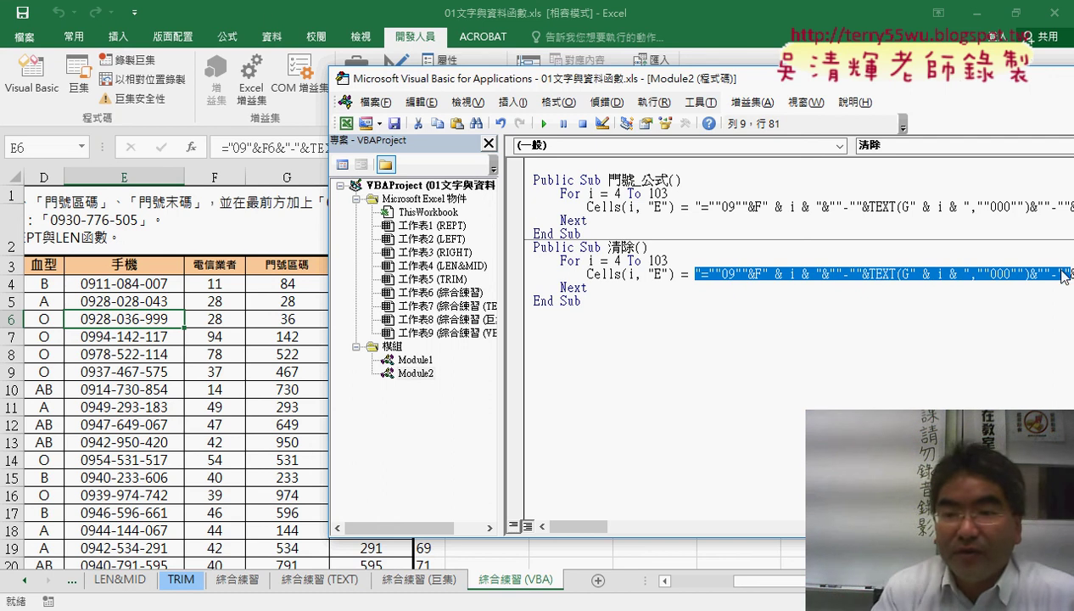
key(Delete)
key(Delete)
key(Delete)
key(Delete)
key(Delete)
key(Delete)
key(Delete)
key(Delete)
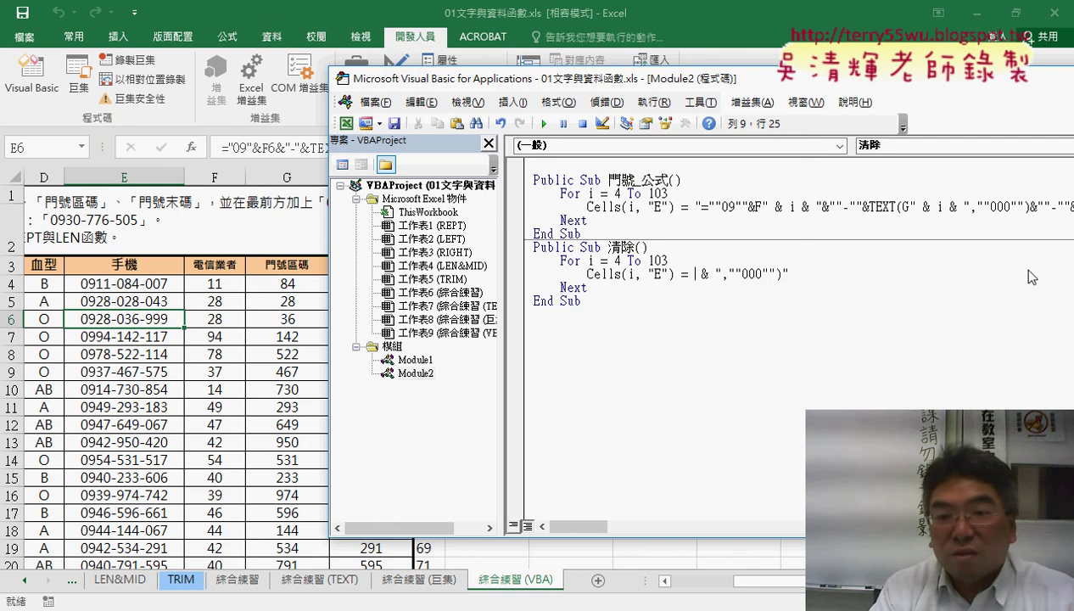
key(Delete)
key(Delete)
key(Delete)
key(Delete)
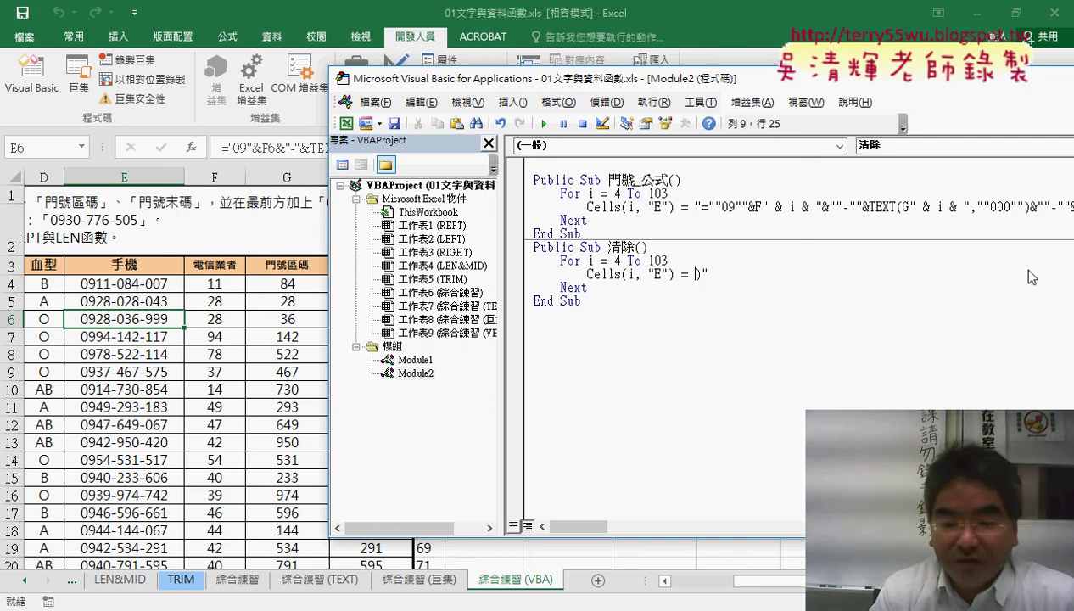
text("")
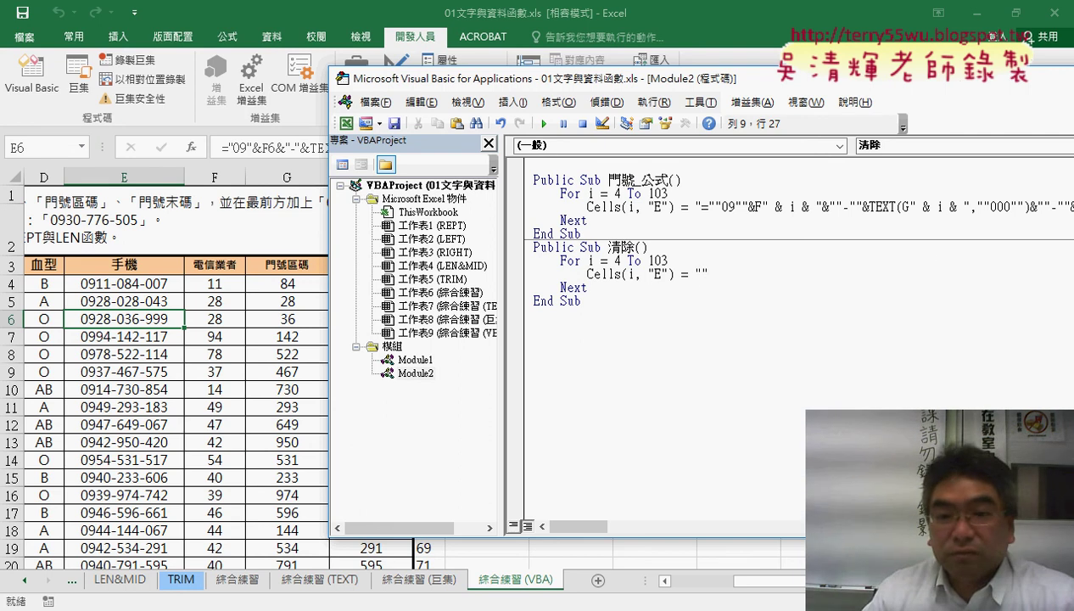
Step: Run 清除, then 門號_公式, then 清除 again so column E ends empty
click(642, 271)
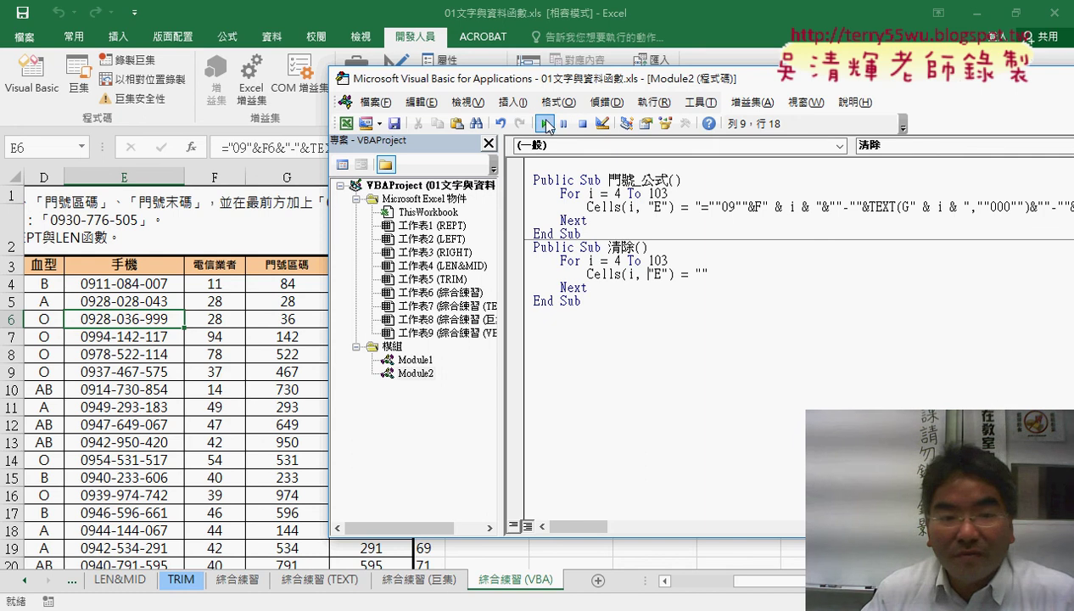
click(545, 126)
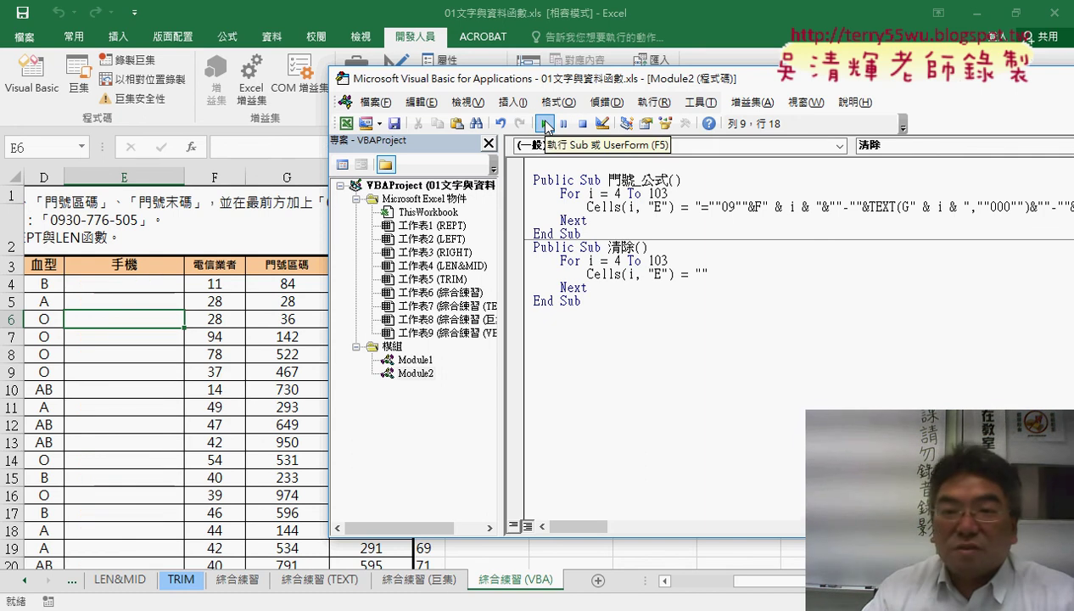
click(623, 194)
click(547, 125)
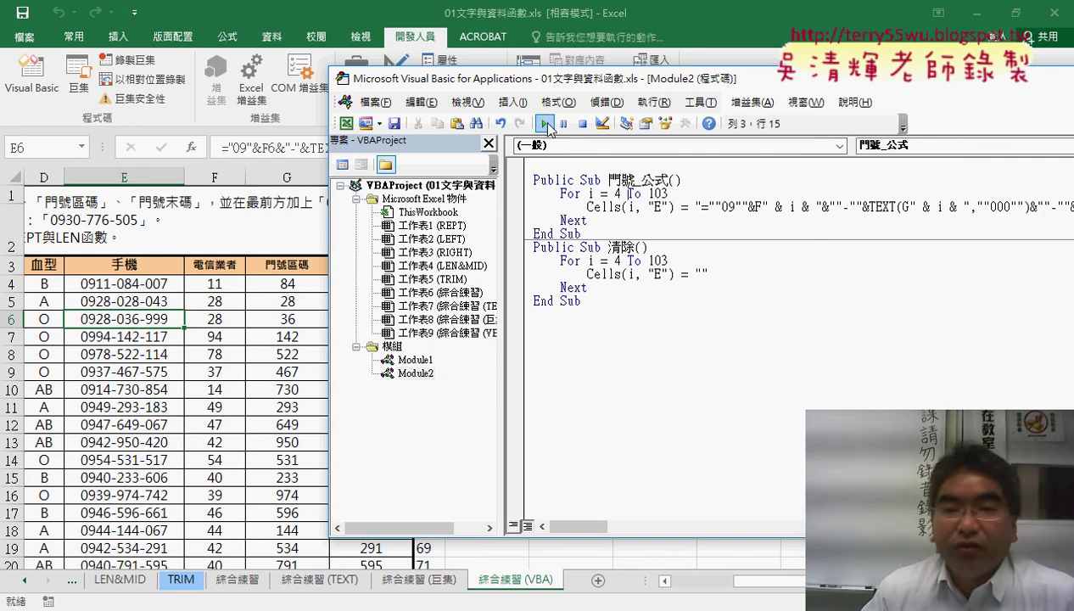
click(586, 274)
click(546, 126)
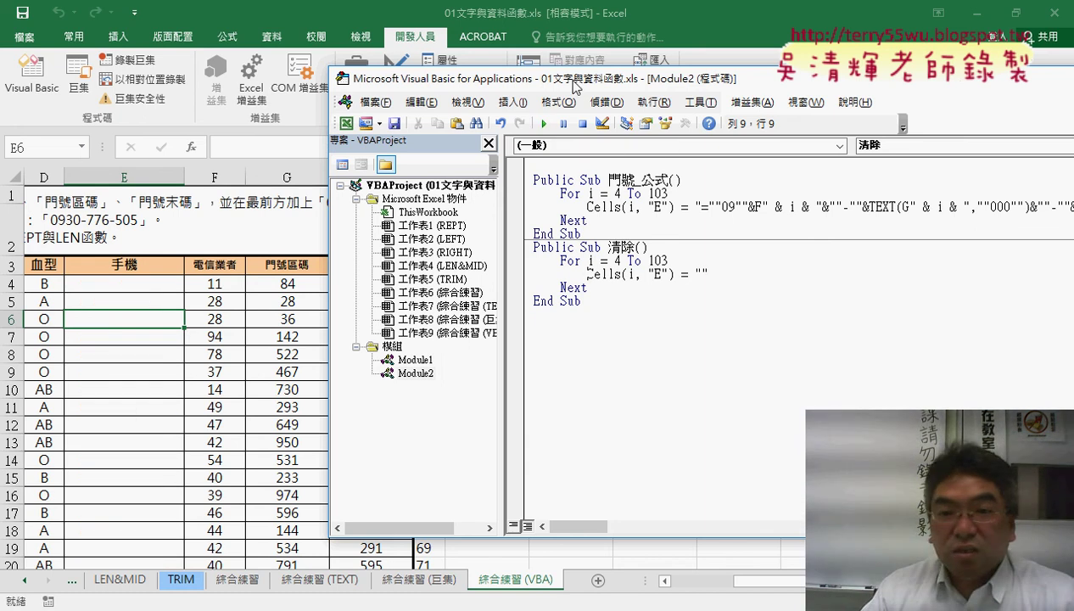
Step: Widen the editor, copy the Cells(4, "E") line from the Google Doc, and select the loop's Cells line
drag(575, 87, 316, 84)
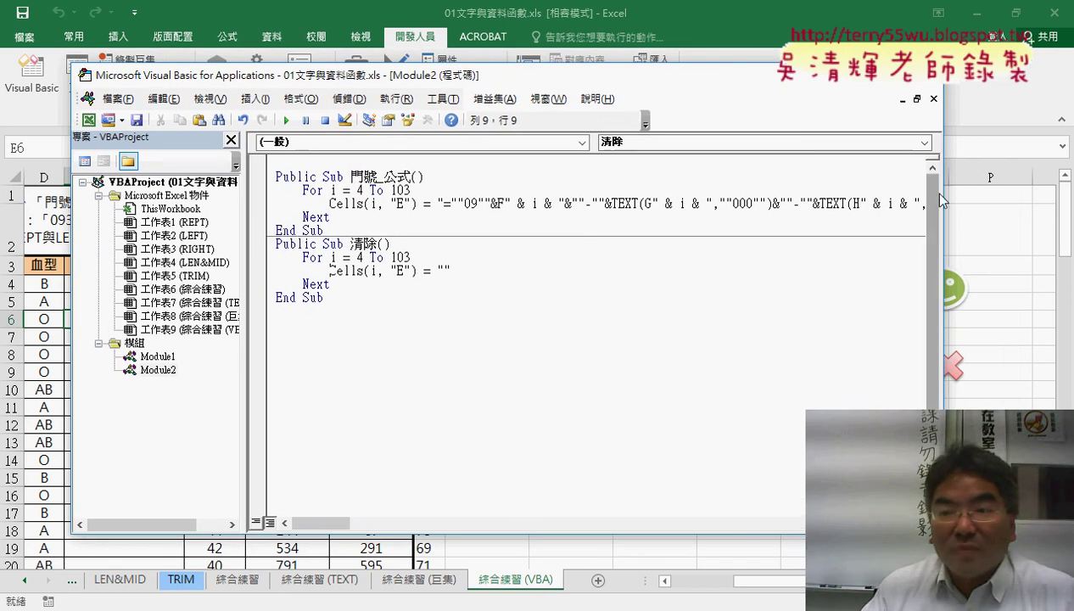
drag(940, 199, 1036, 199)
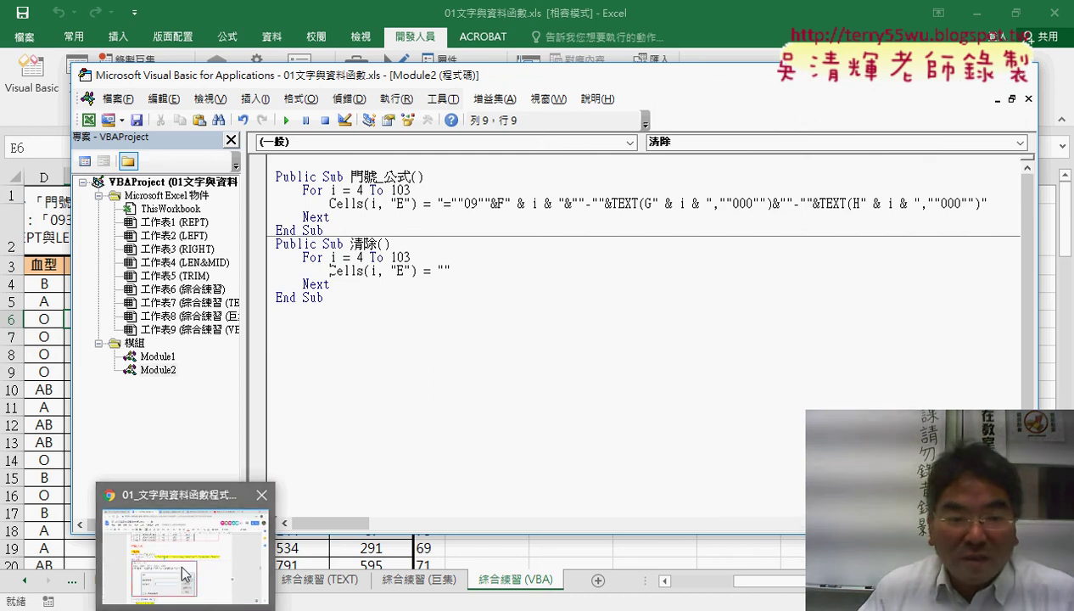
click(183, 543)
drag(218, 304, 763, 302)
key(ctrl+c)
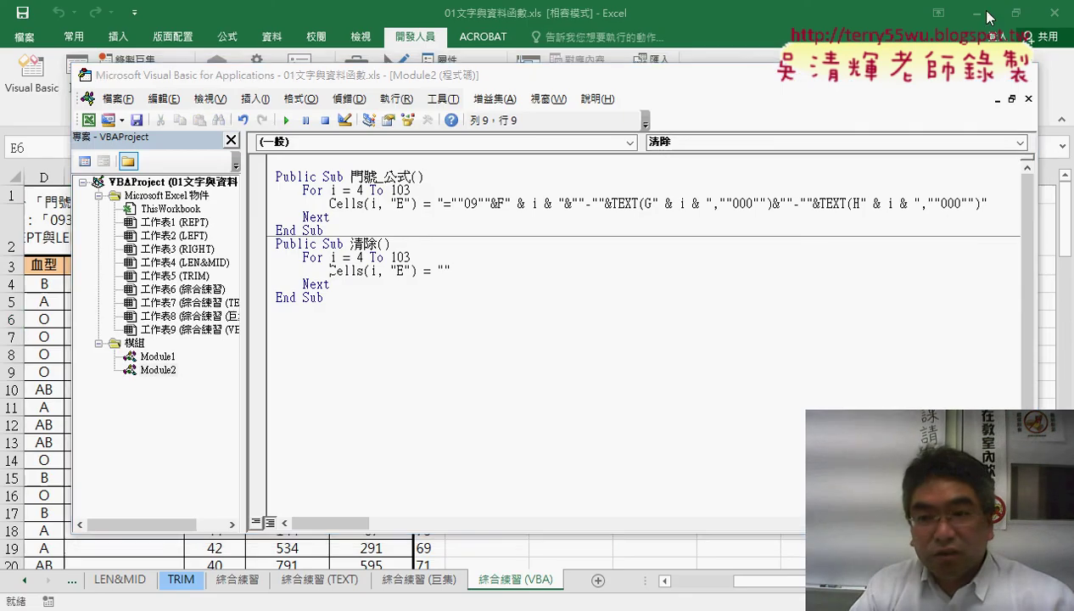
key(alt+Tab)
drag(1004, 203, 329, 203)
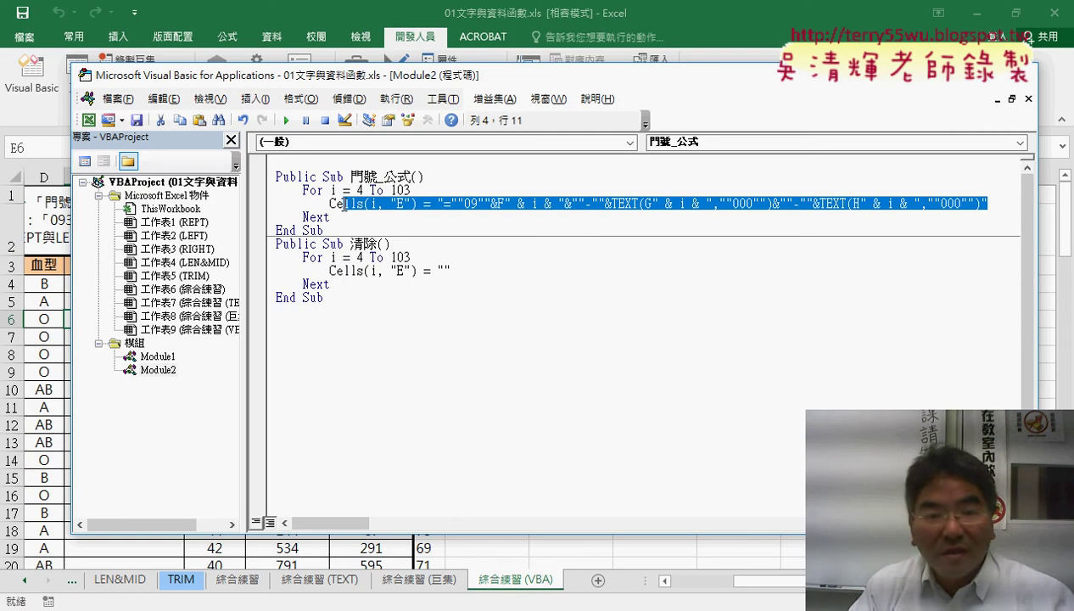
Step: Paste the single-row Cells line and move Next up under the For i = 4 To 103 line
key(ctrl+v)
click(434, 190)
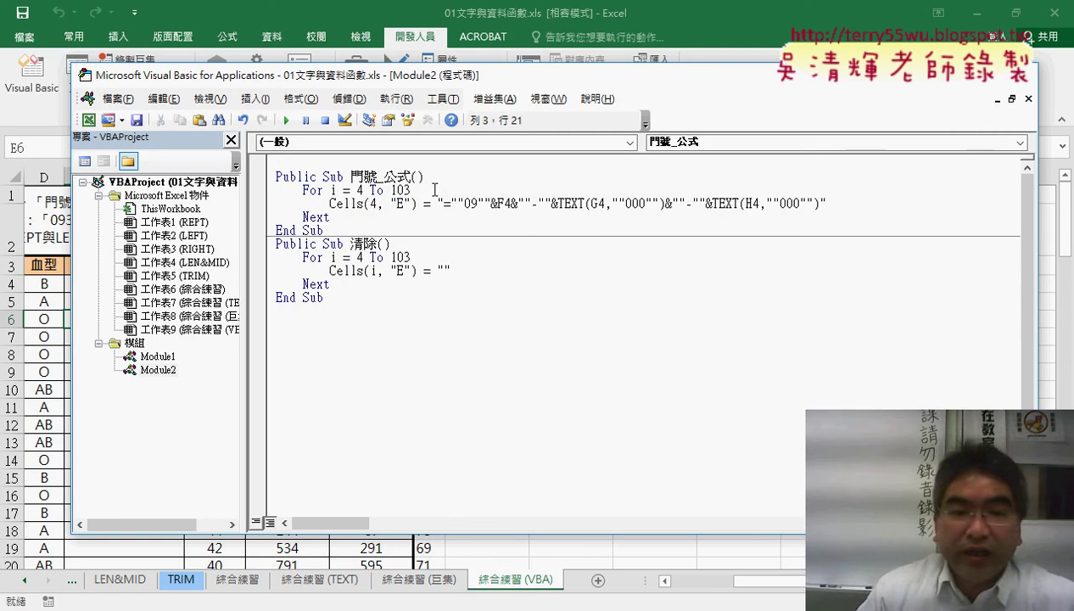
key(Return)
double_click(316, 229)
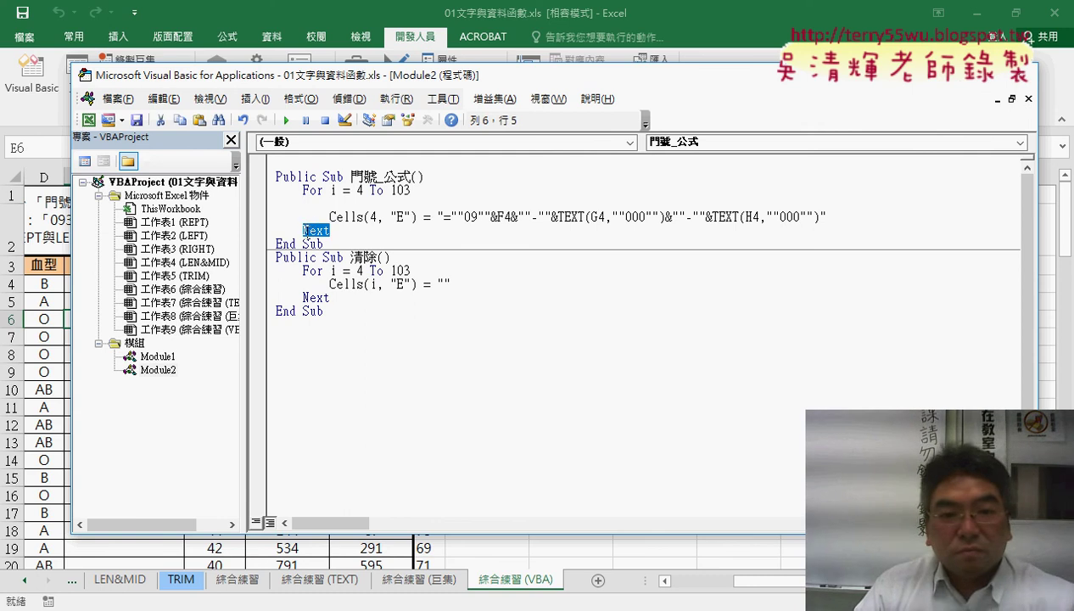
drag(316, 230, 304, 202)
key(Return)
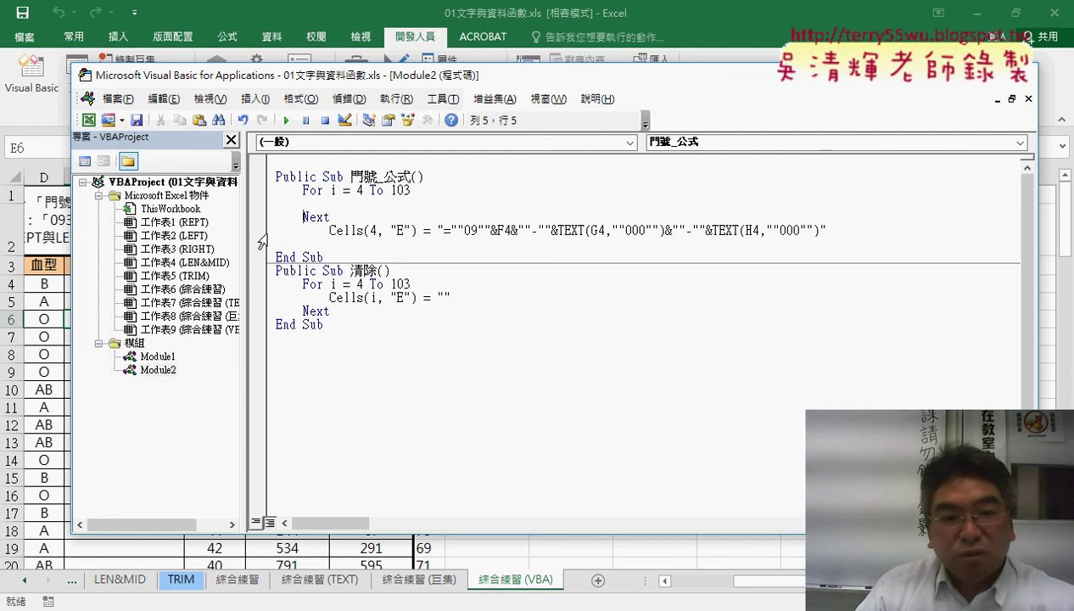
Step: Move the Cells line inside the loop above Next and remove the leftover blank lines
click(270, 230)
drag(293, 231, 276, 203)
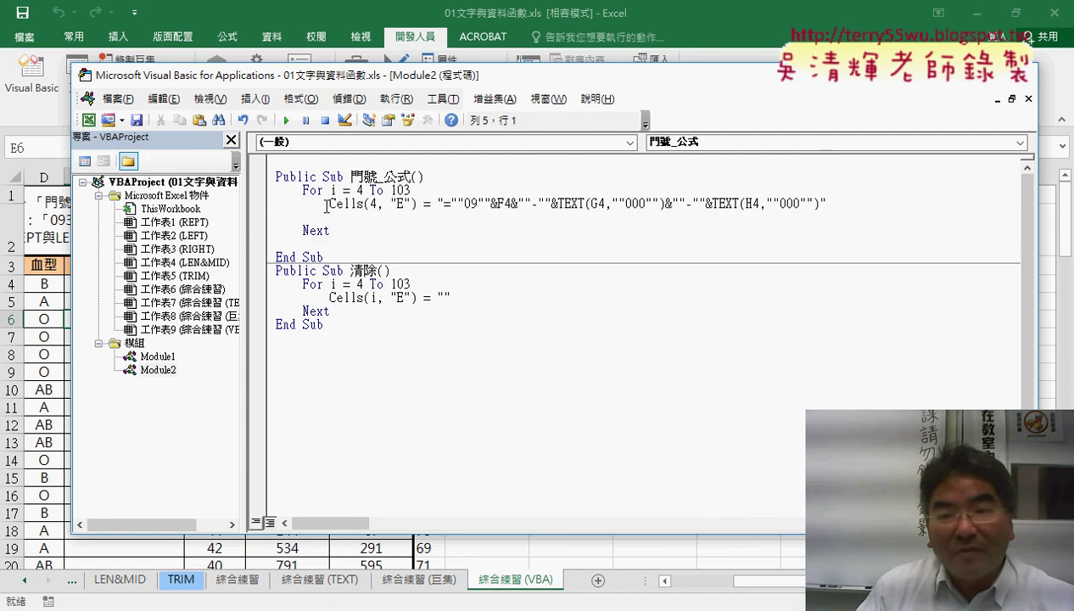
click(866, 198)
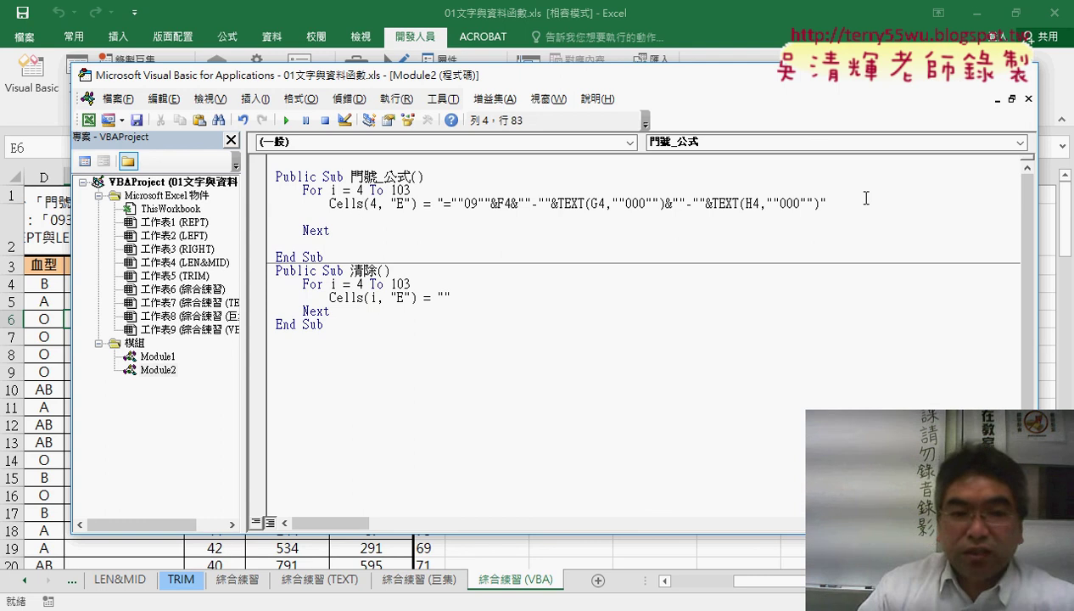
key(Delete)
click(377, 211)
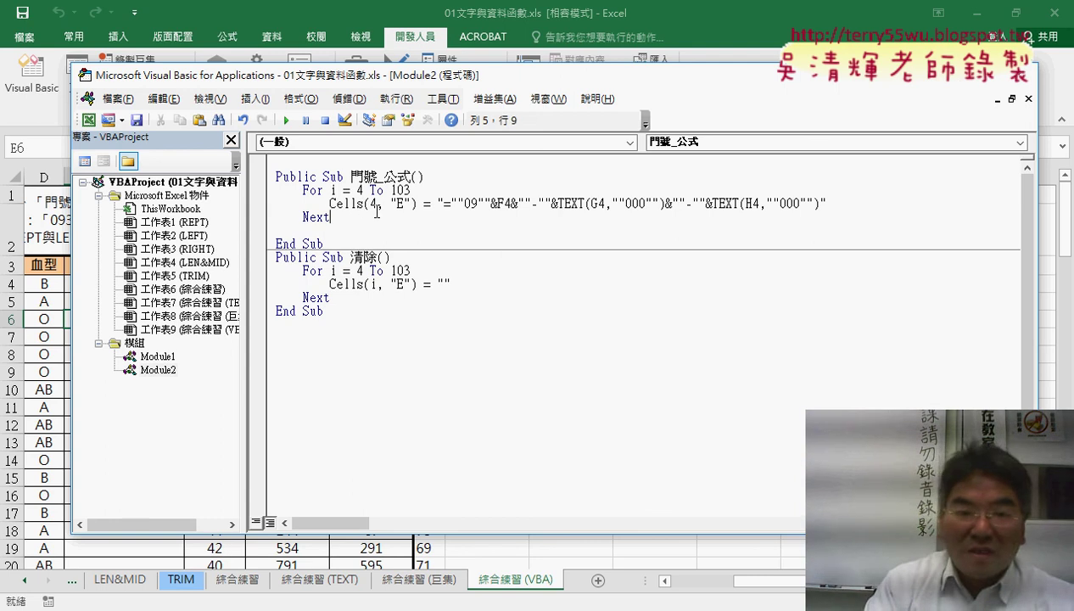
key(Delete)
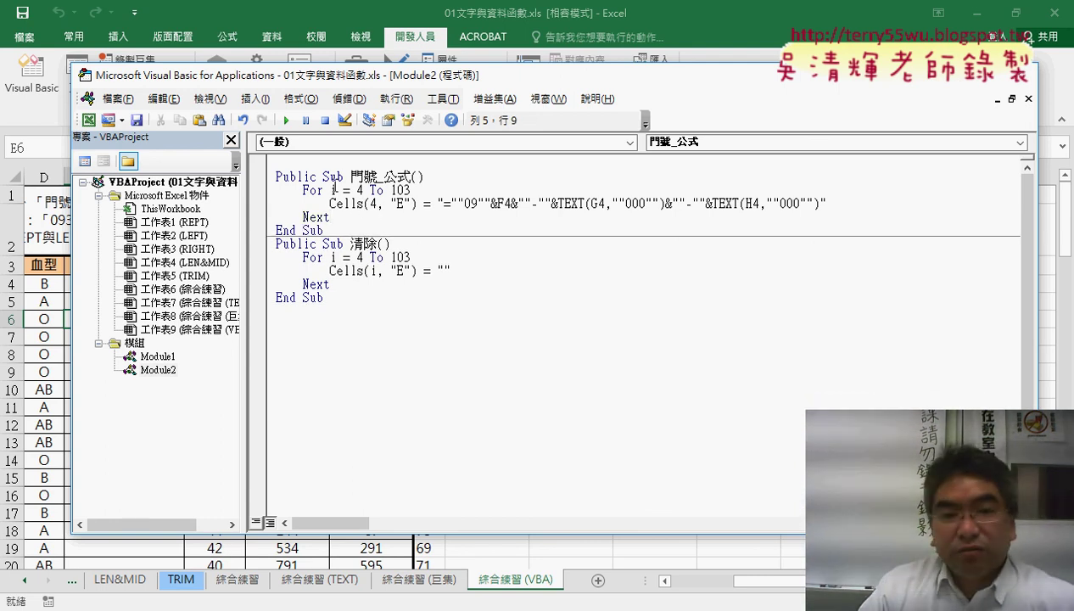
double_click(333, 190)
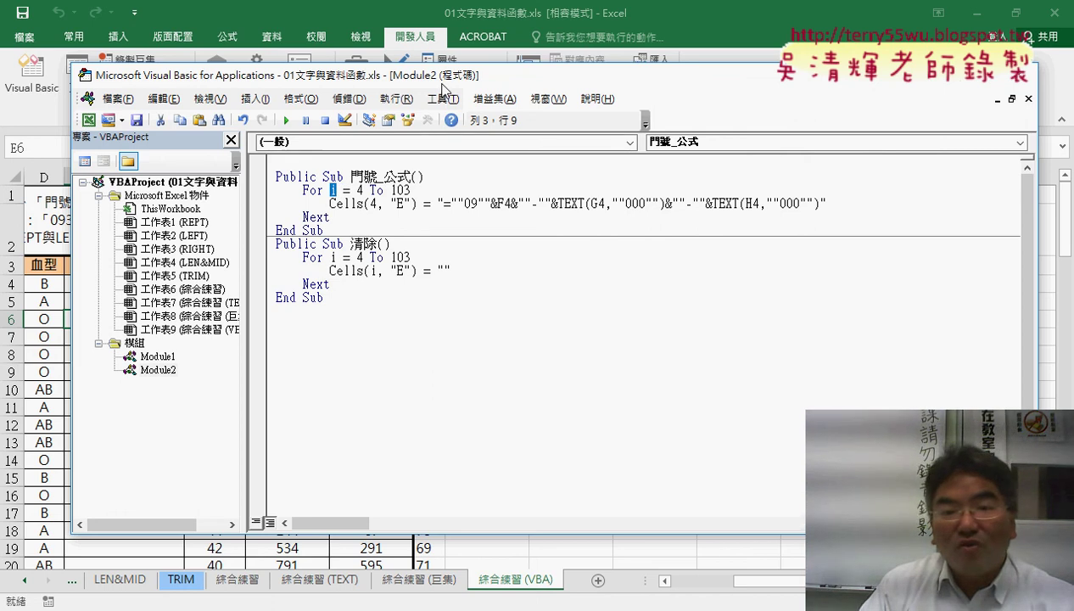
drag(442, 83, 616, 73)
Step: Change Cells(4, "E") to Cells(i, "E") and turn F4 into F" & i & "
double_click(547, 194)
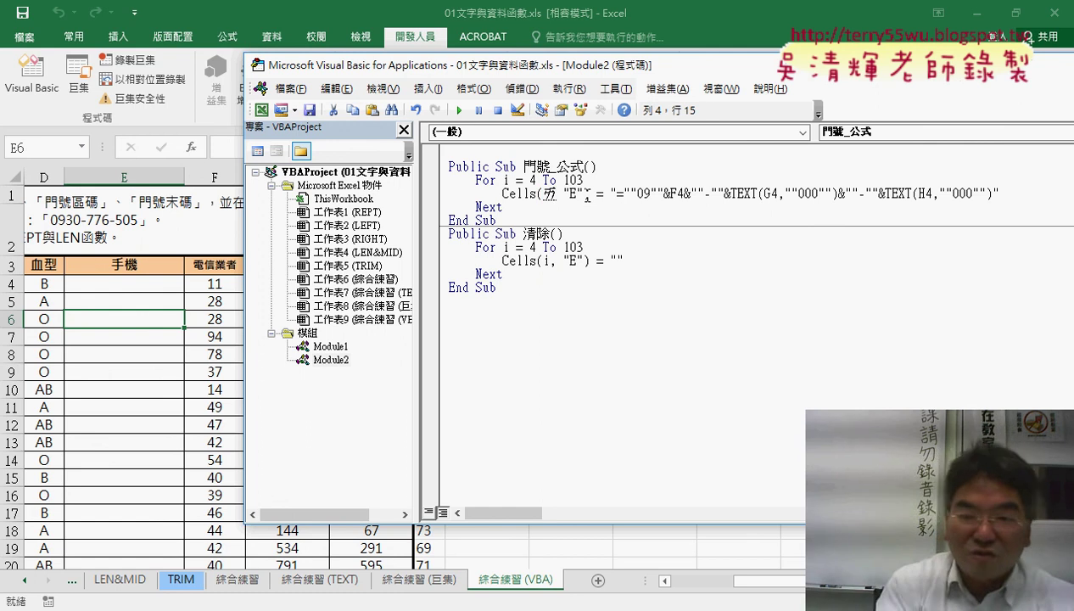
text(i)
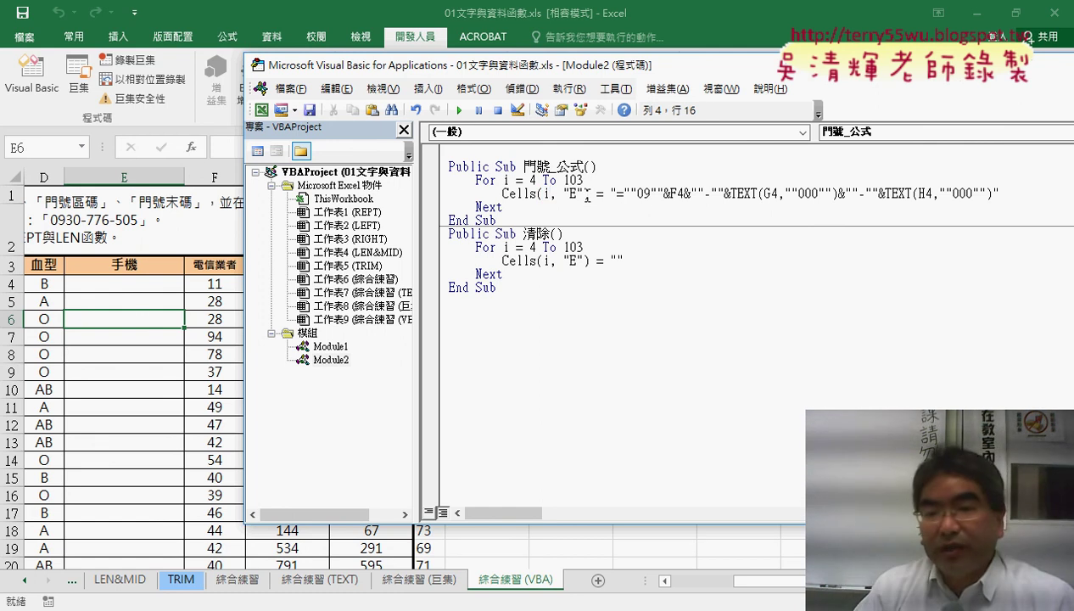
click(680, 193)
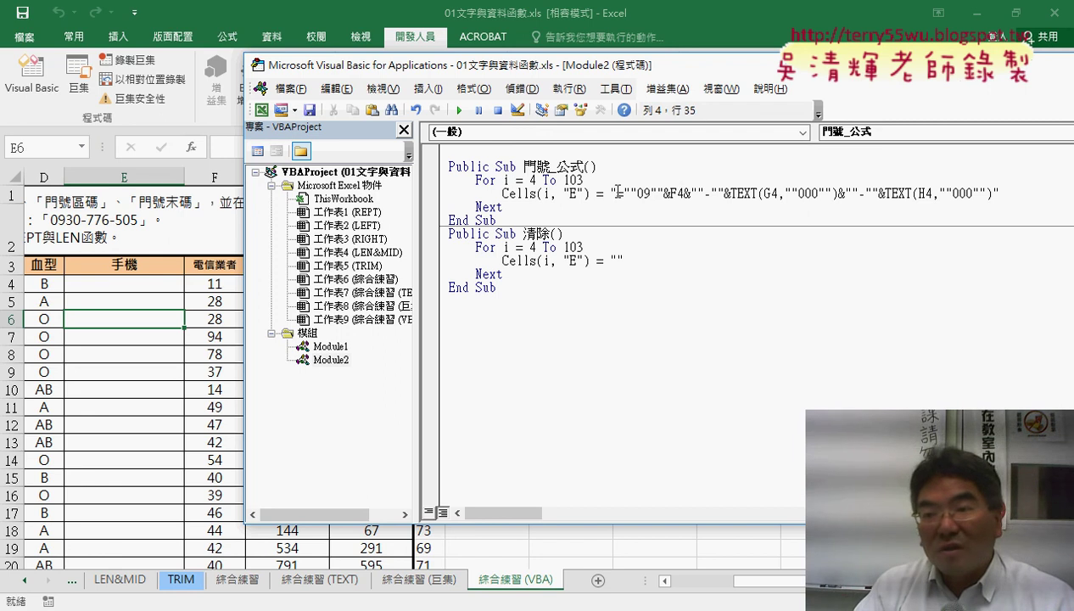
drag(617, 191, 994, 195)
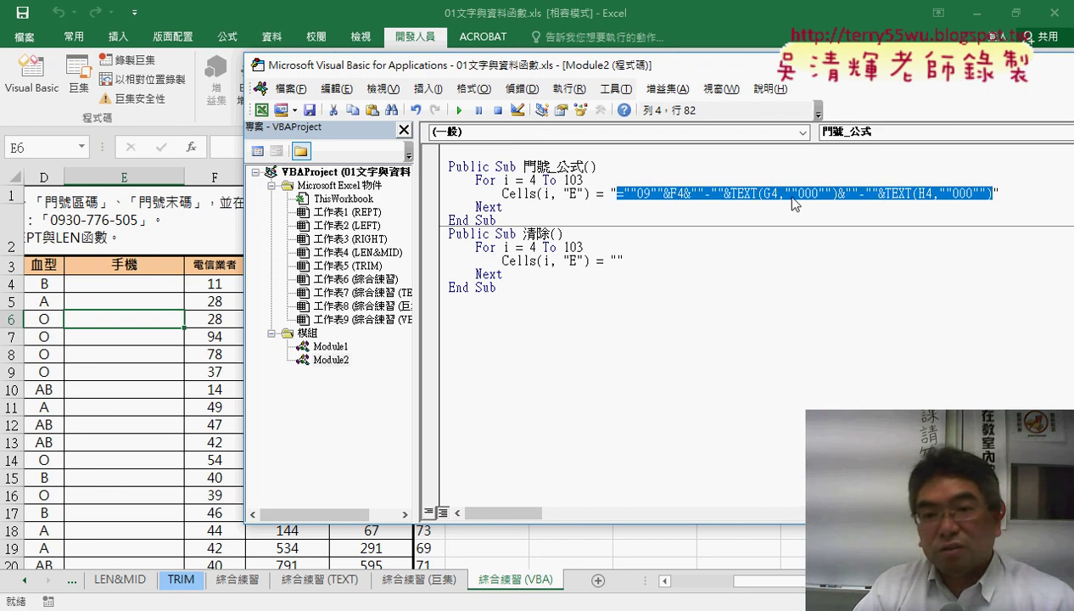
click(795, 203)
drag(686, 197, 678, 201)
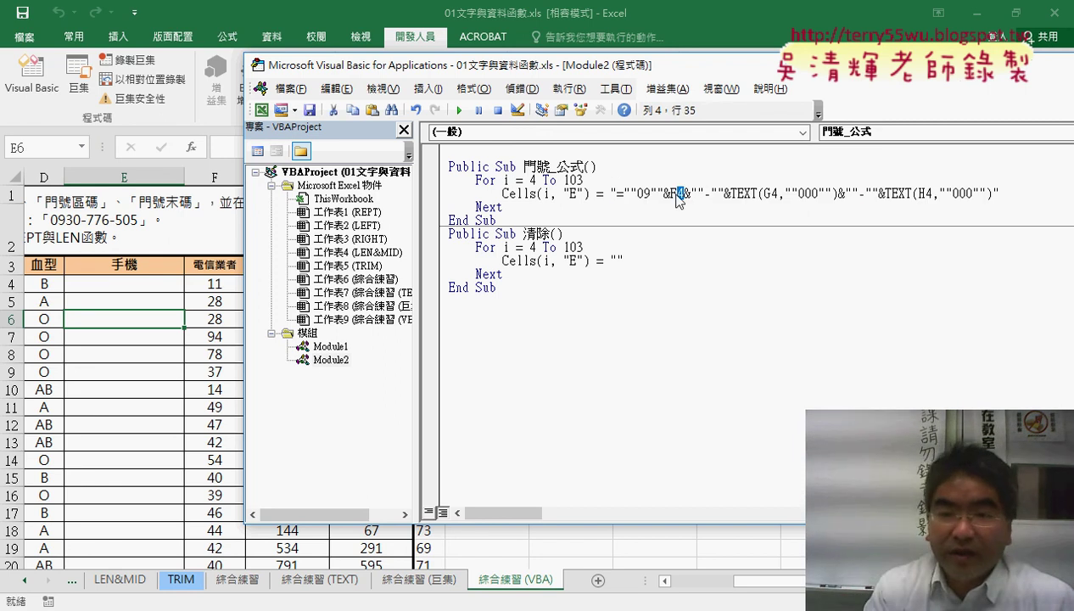
text("")
key(Left)
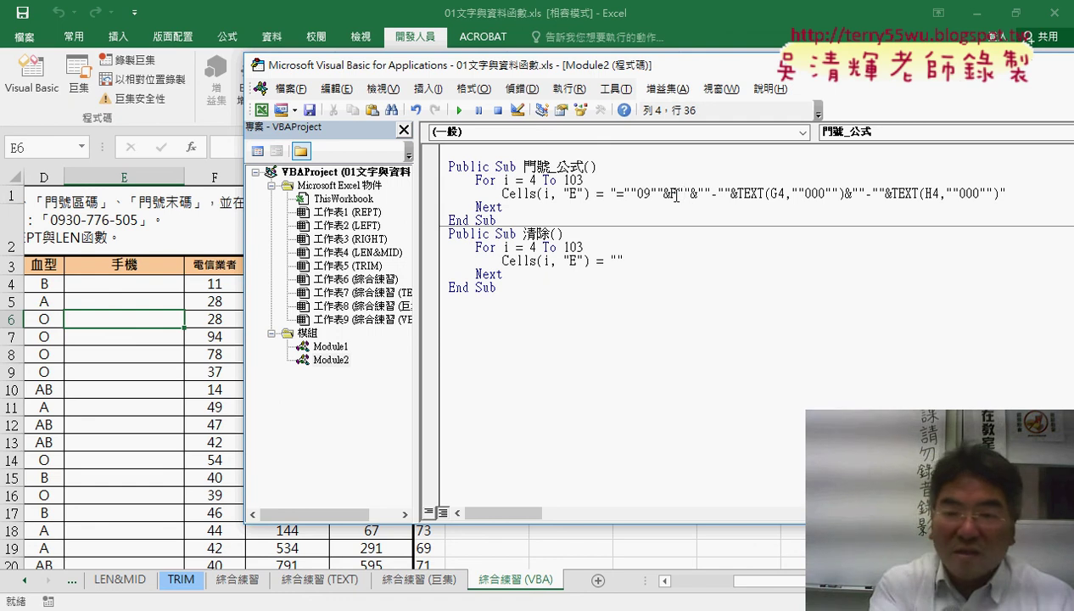
text(&F"&)
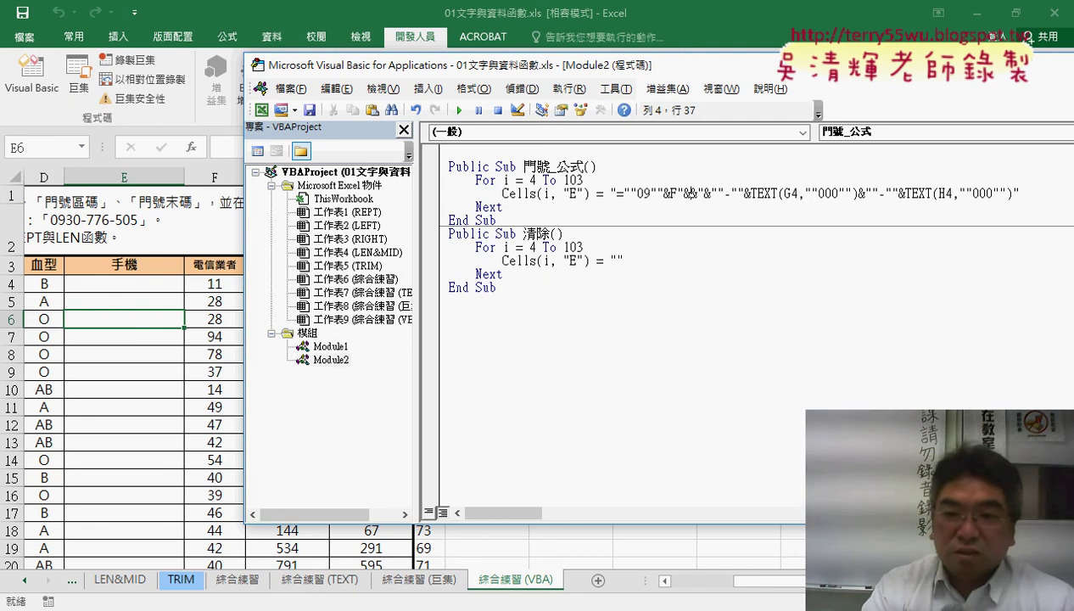
text(i)
click(684, 194)
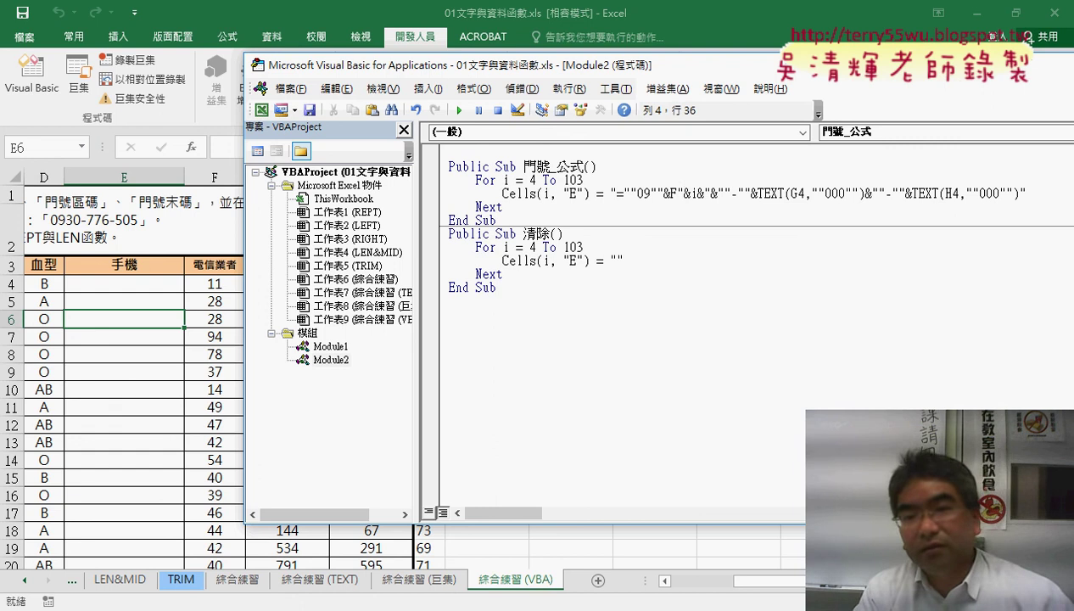
text(& i &)
key(Delete)
key(Delete)
key(Delete)
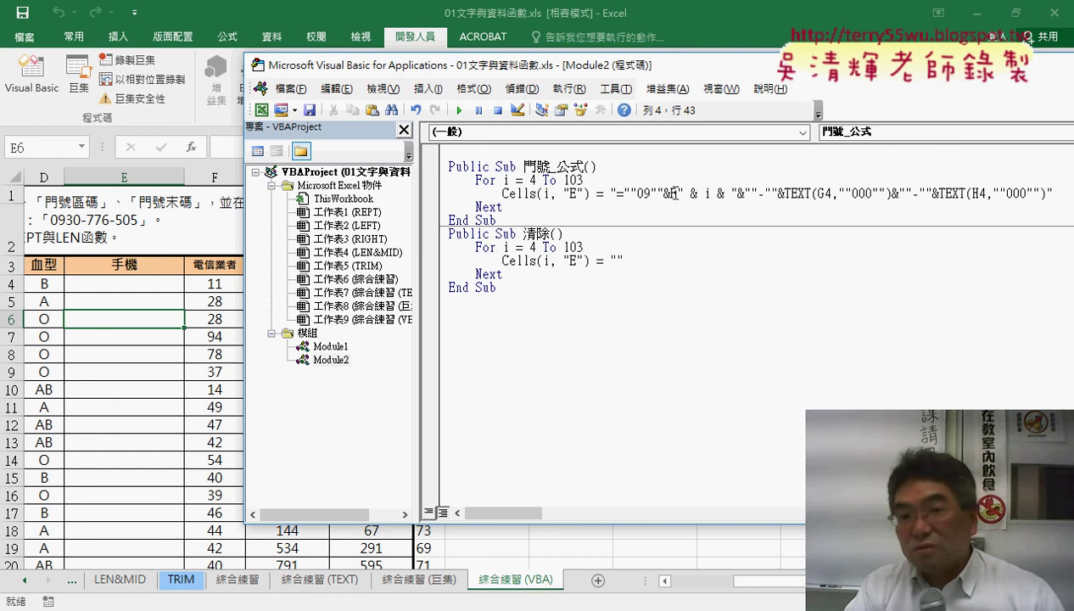
Step: Copy the " & i & " snippet over the row 4 in the G4 and H4 references
drag(678, 194, 736, 194)
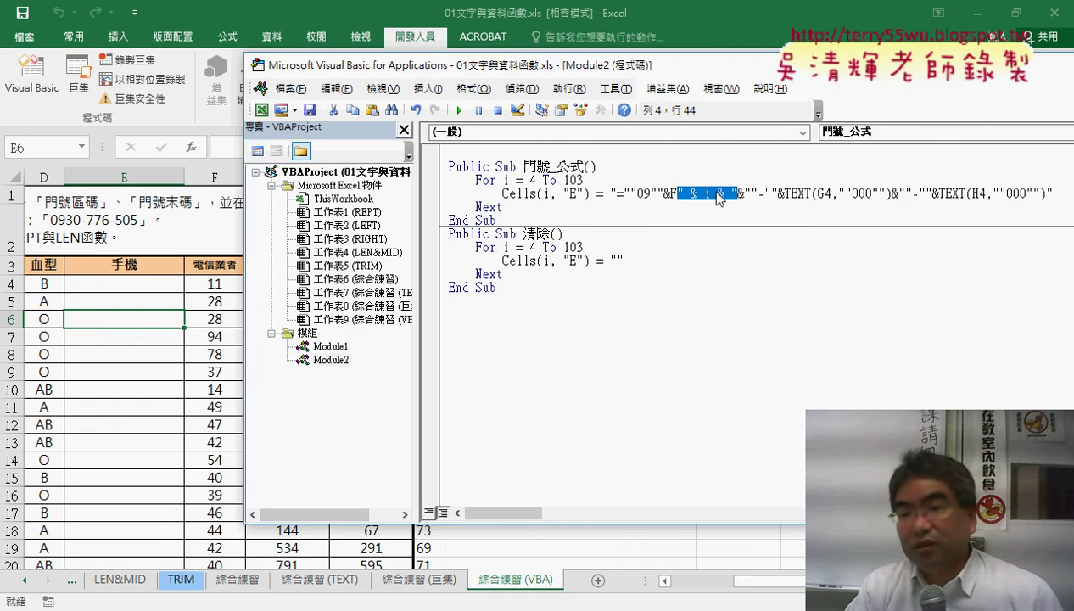
right_click(717, 193)
click(751, 222)
drag(818, 193, 827, 195)
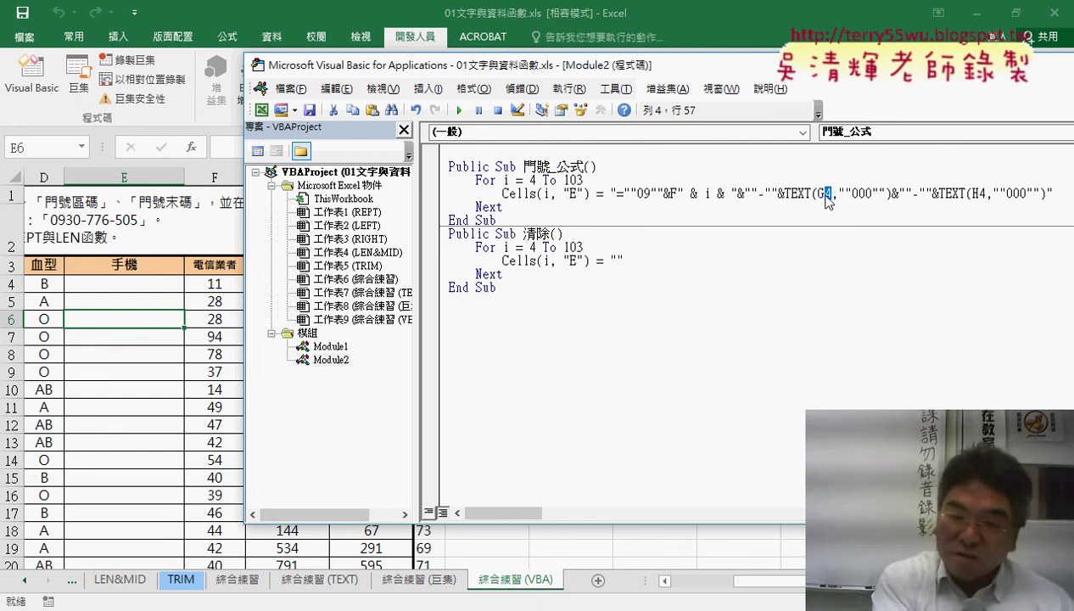
key(ctrl+v)
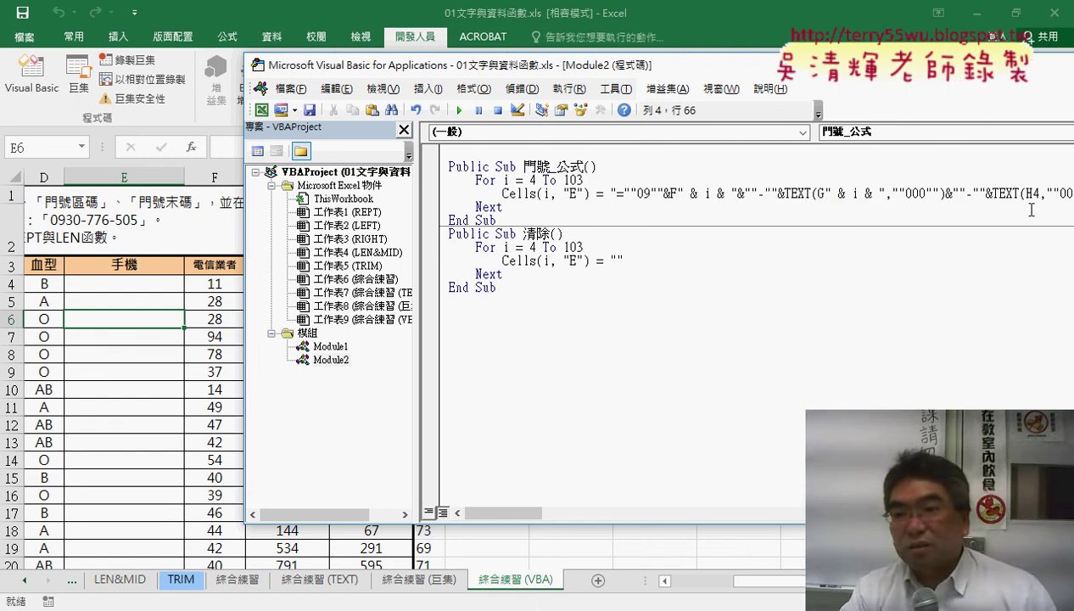
click(1035, 194)
drag(1034, 193, 1041, 194)
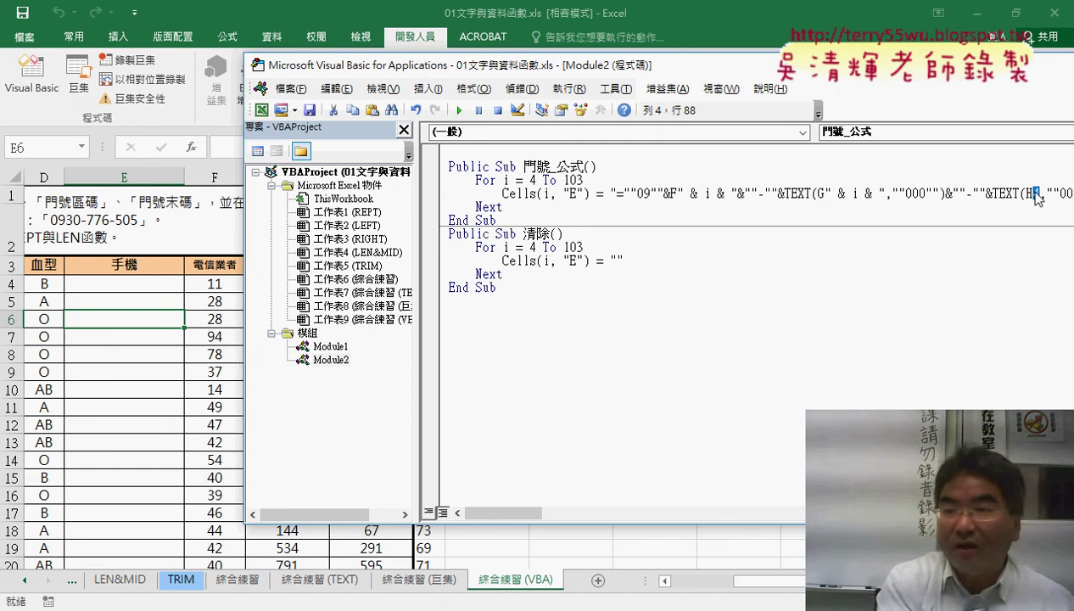
key(ctrl+v)
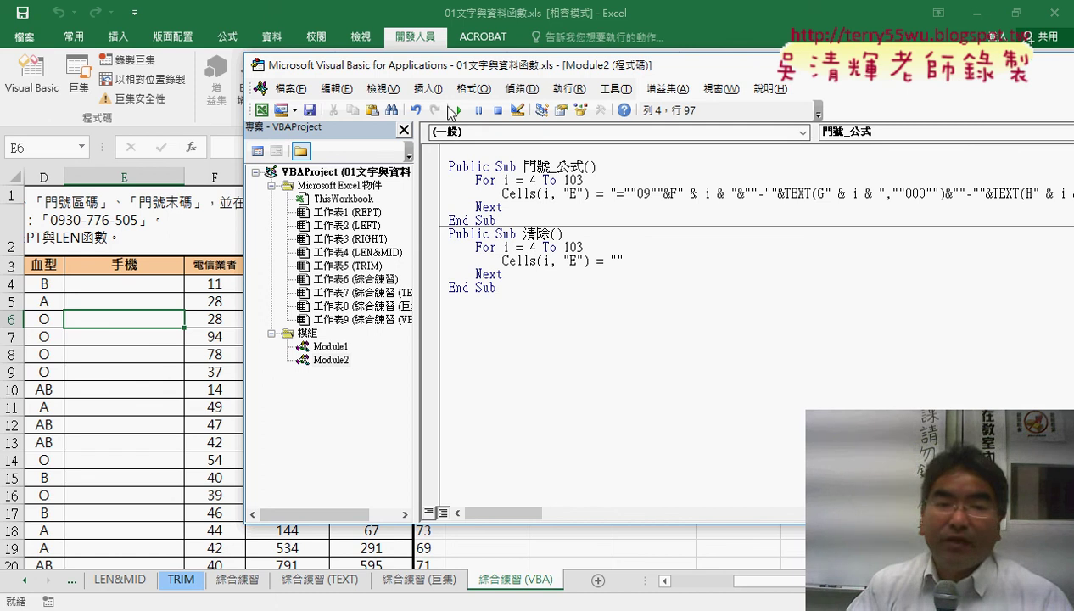
Step: Run 門號_公式 to fill column E, then run 清除 and check the emptied column
click(458, 110)
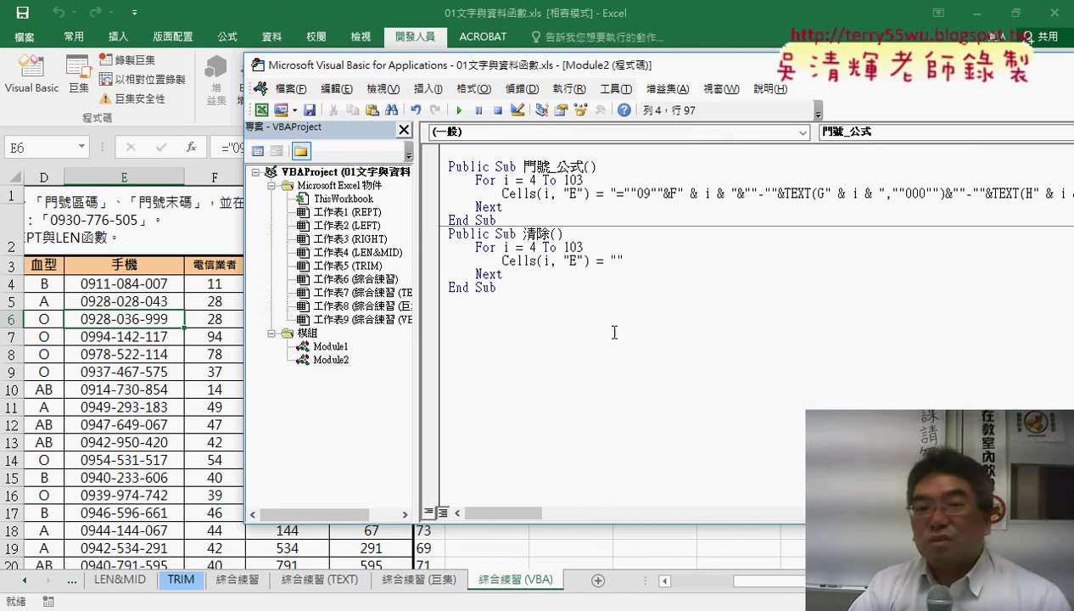
click(576, 260)
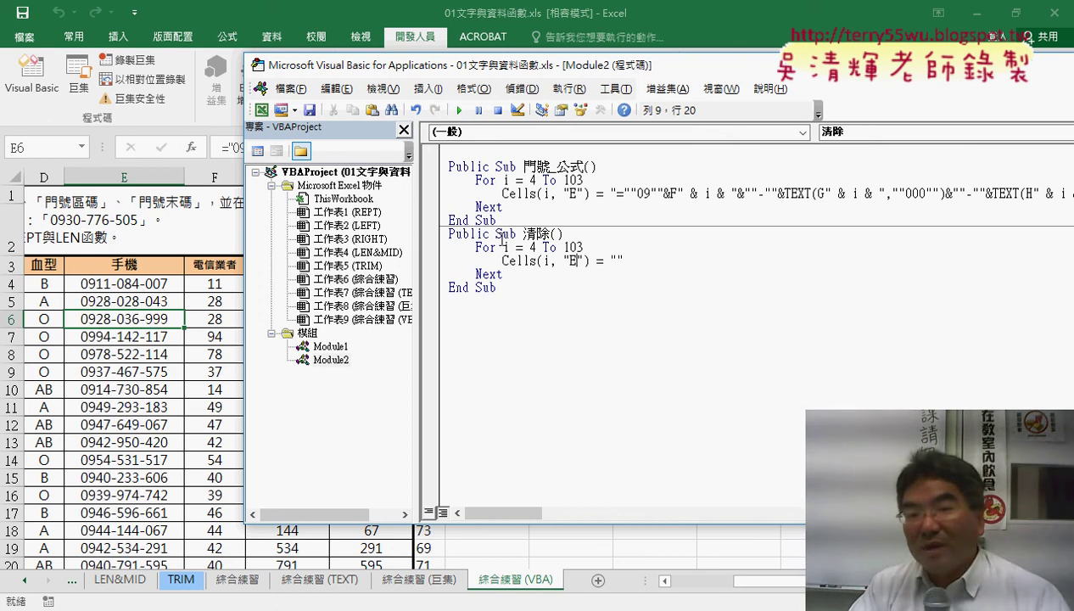
click(619, 260)
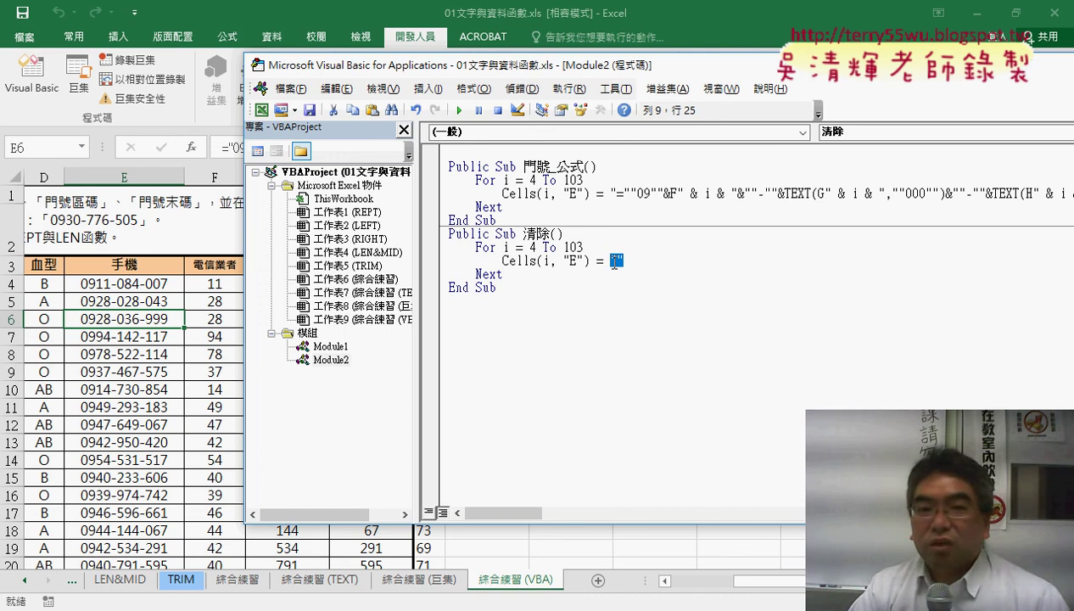
double_click(617, 261)
click(460, 110)
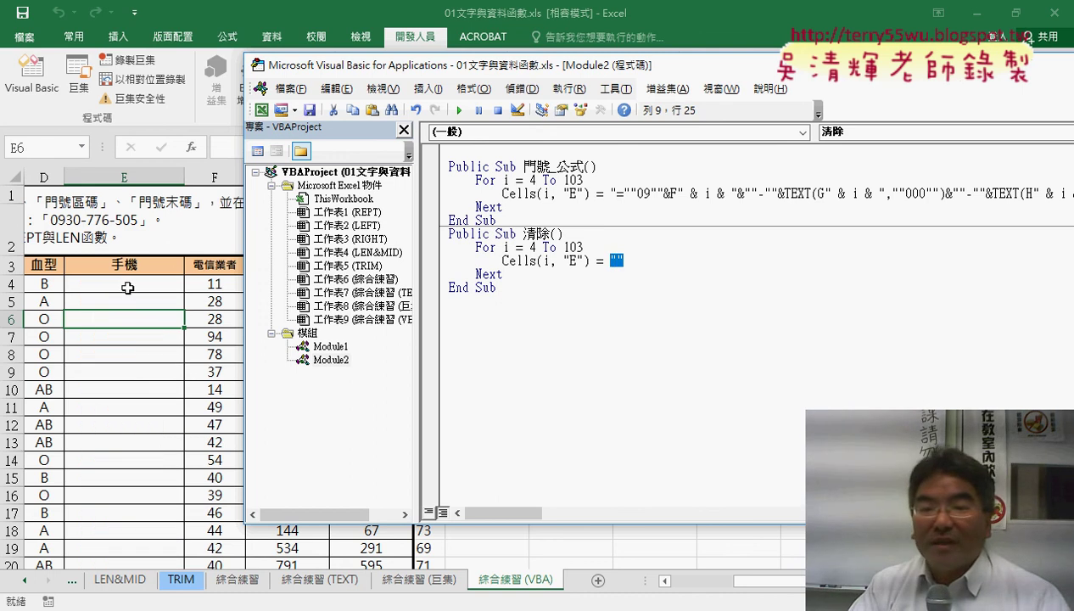
click(154, 284)
Step: Assign the 門號_公式 macro to the first sheet button and caption it 門號_公式
right_click(679, 293)
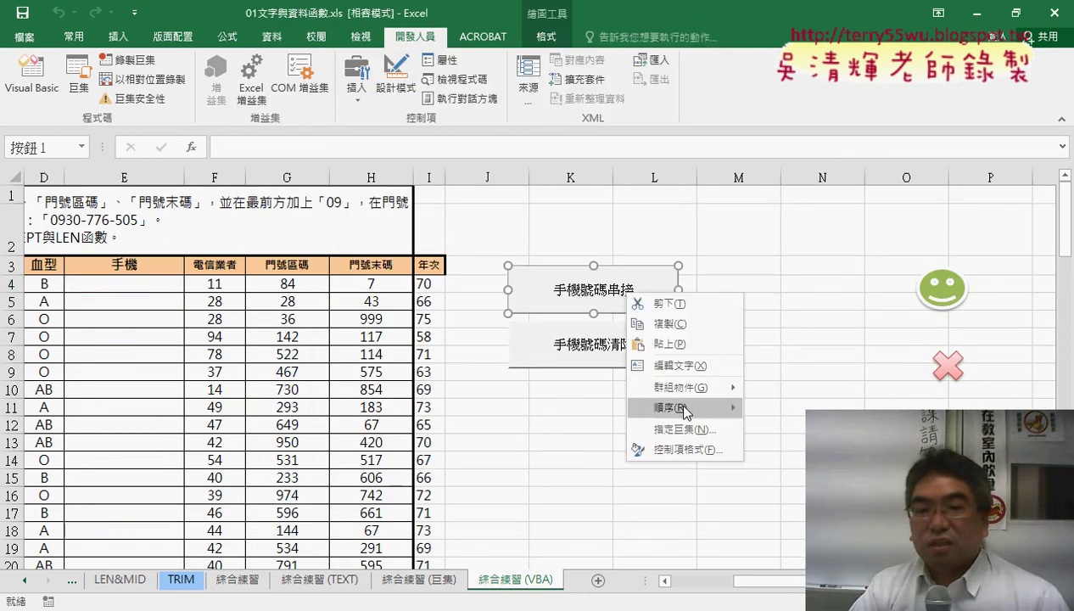
click(691, 431)
click(563, 337)
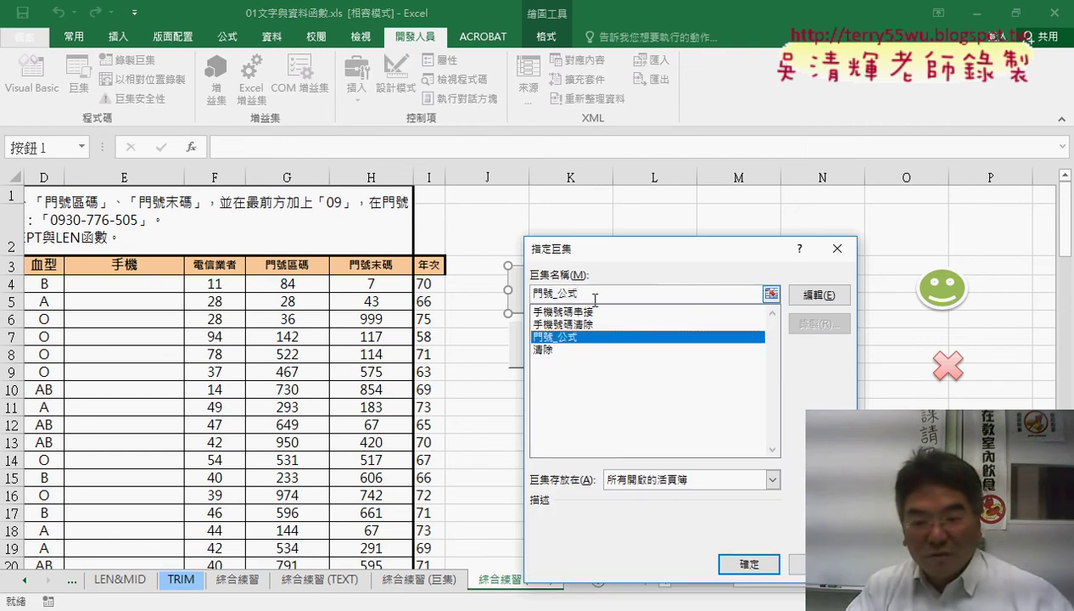
click(750, 563)
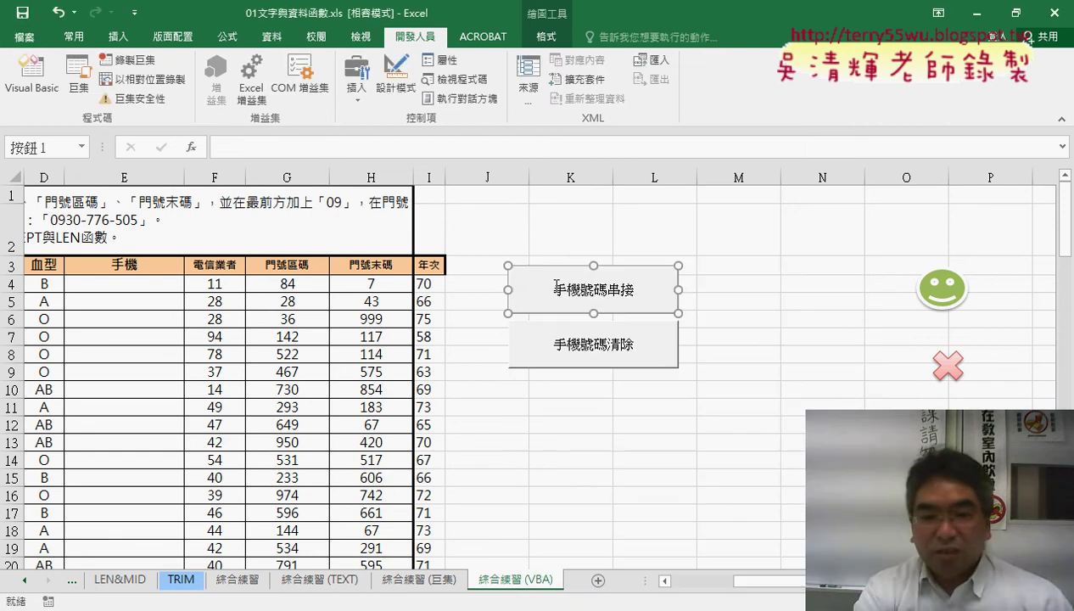
click(556, 284)
key(Delete)
key(Delete)
key(Delete)
key(Delete)
key(Delete)
text(門號_公式)
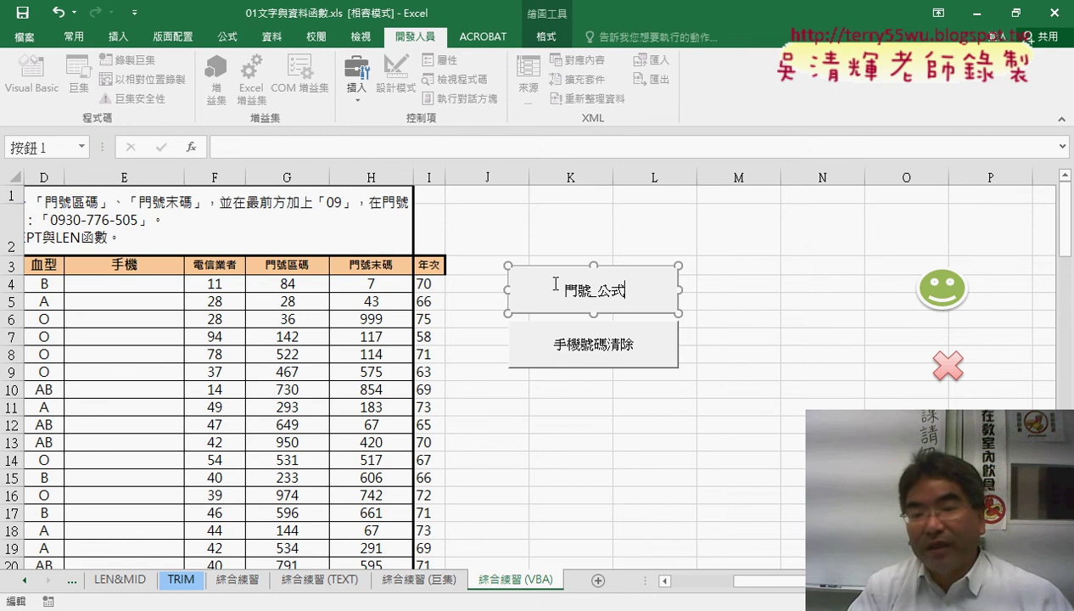
Step: Assign the 清除 macro to the second sheet button and clear its old caption
right_click(637, 361)
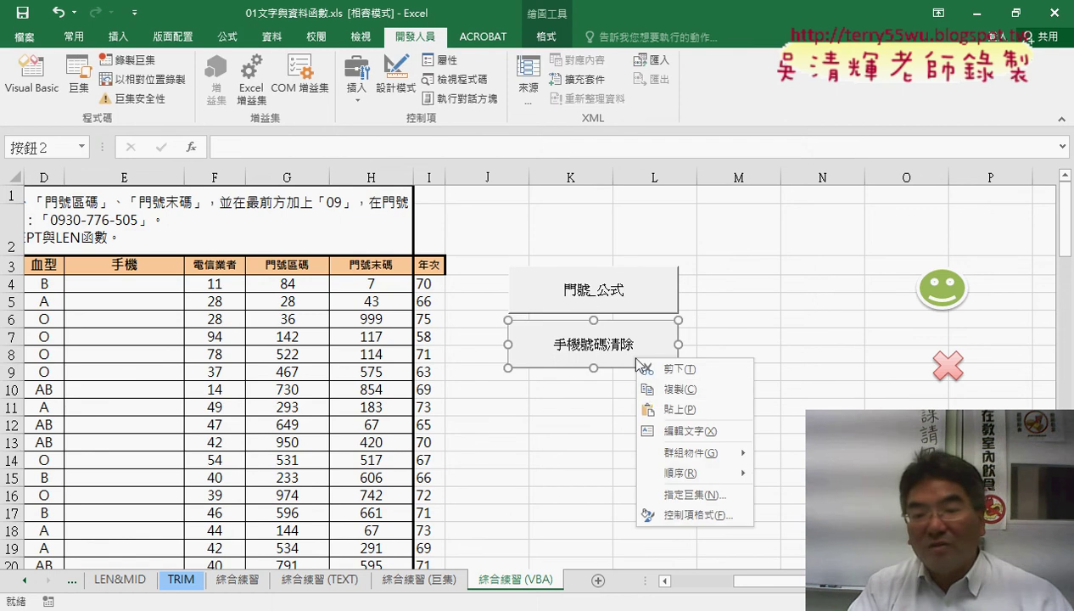
click(694, 493)
click(536, 372)
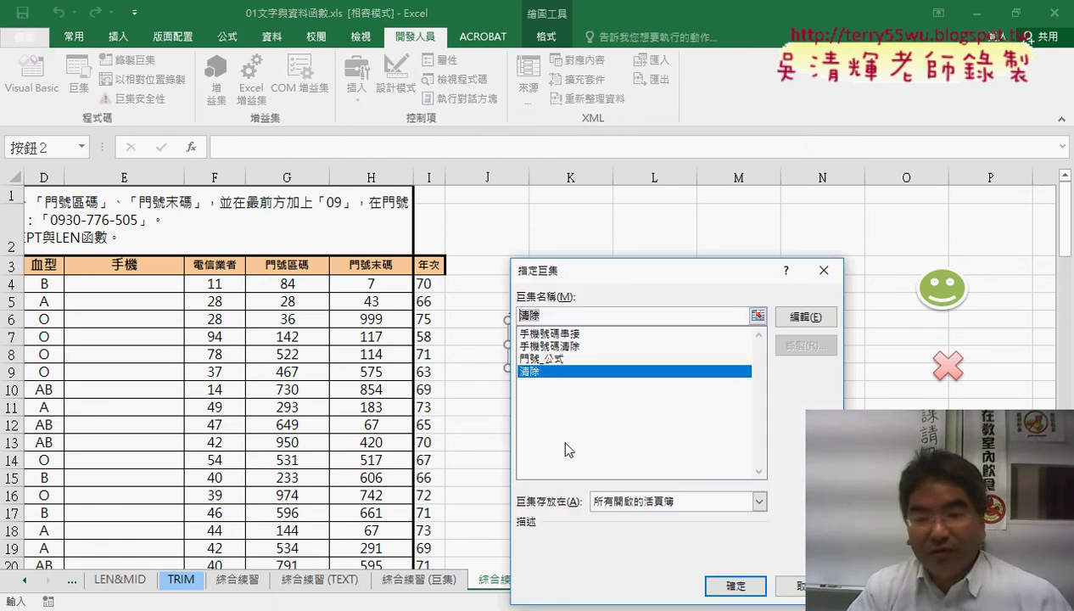
click(723, 589)
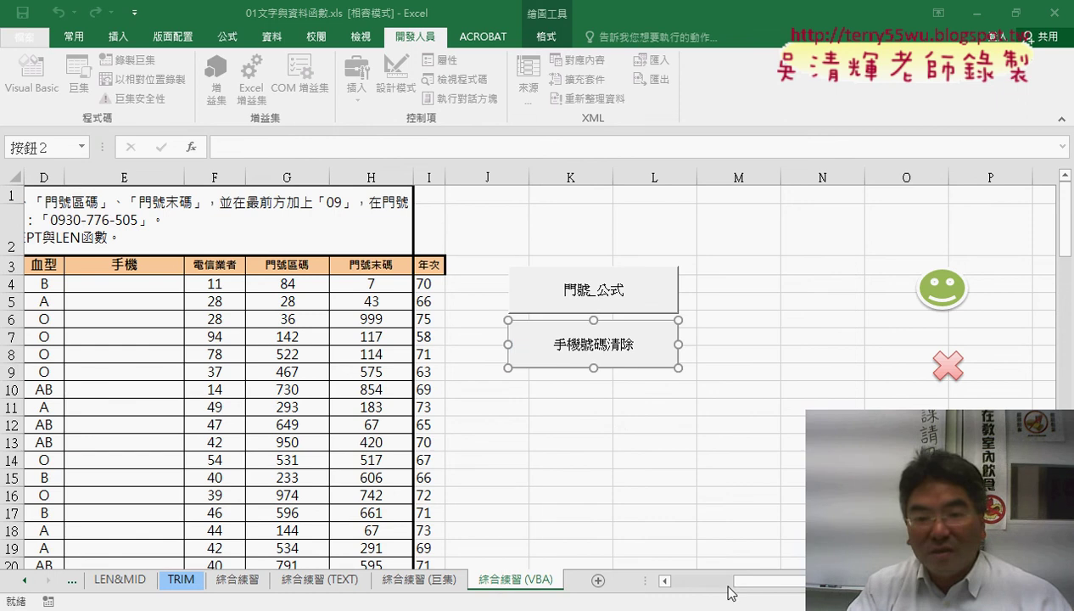
click(560, 348)
key(Delete)
key(Delete)
key(Delete)
key(Delete)
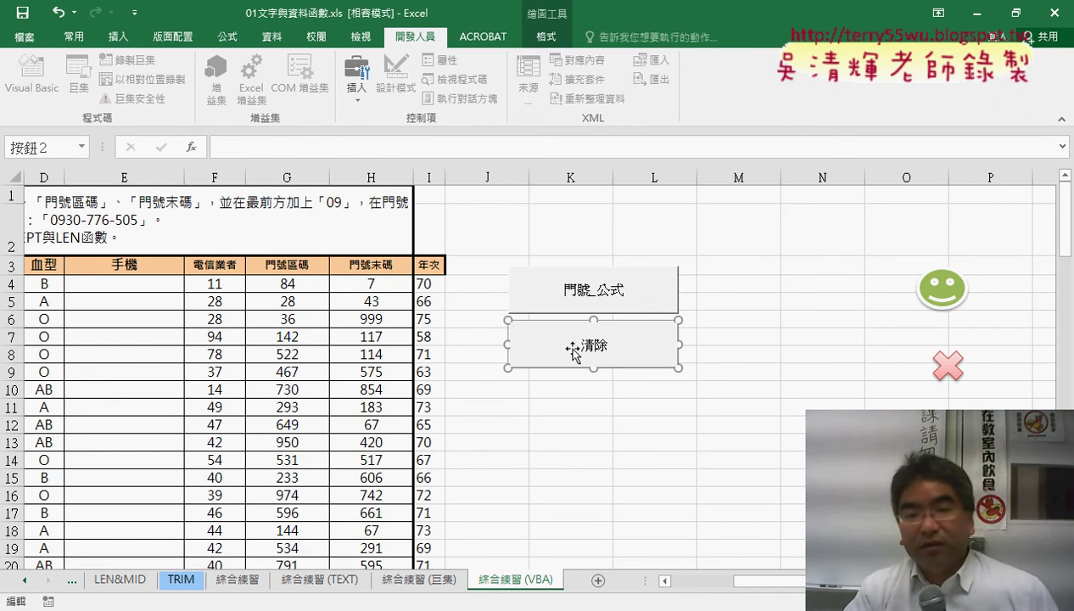
click(798, 374)
Step: Test both buttons and inspect the phone-number formulas in E4, E5 and E6
click(635, 301)
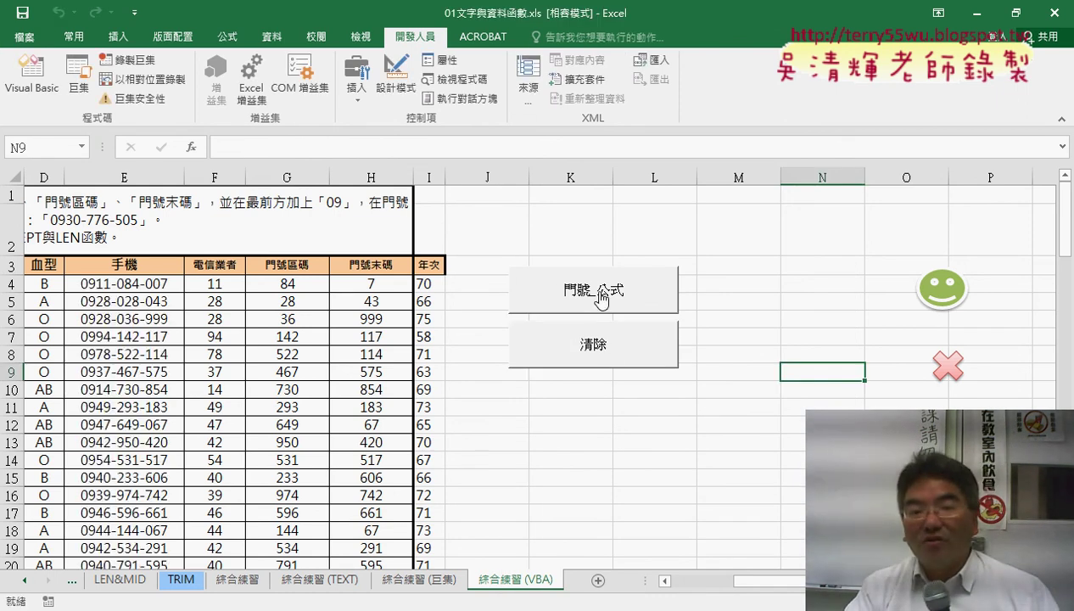
click(614, 353)
click(606, 292)
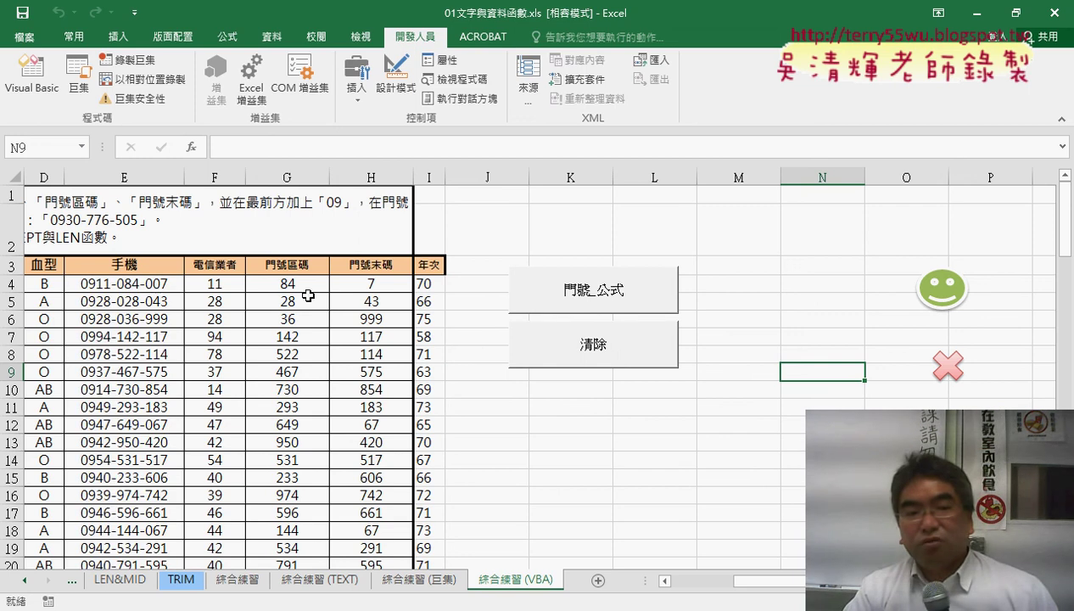
click(153, 286)
click(146, 302)
click(148, 320)
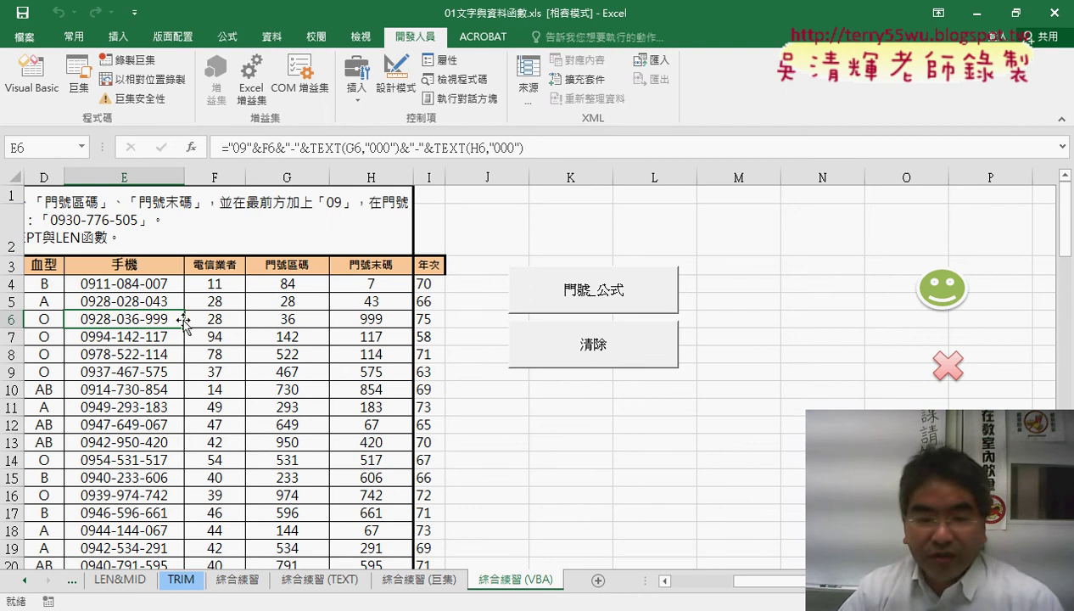
Step: Select the 門號_公式 loop code under 加上FOR迴圈 in the Google Doc notes
key(alt+Tab)
scroll(500, 390, down, 2)
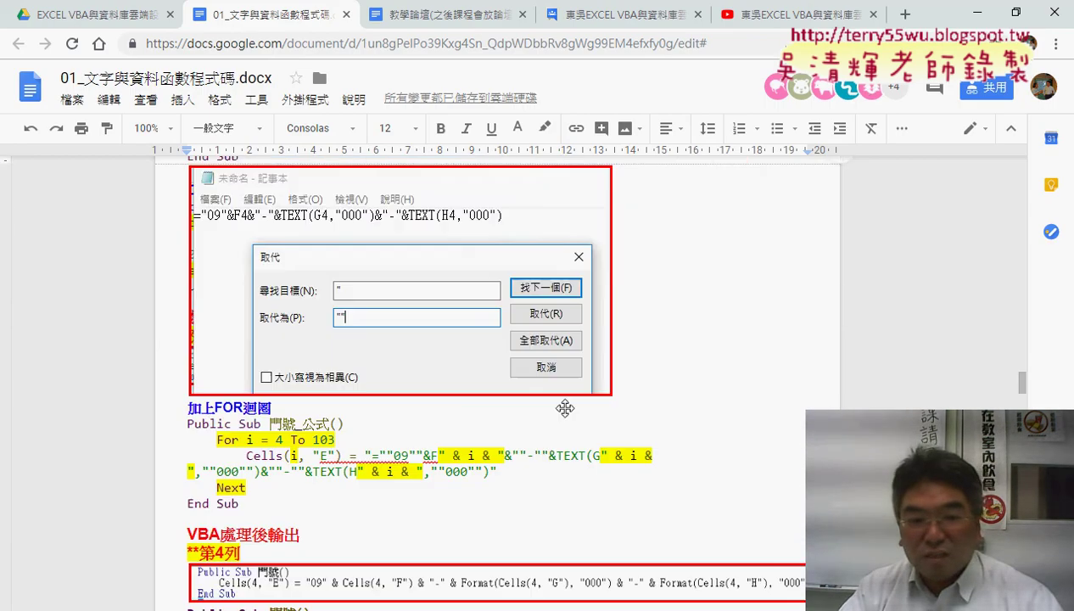
scroll(500, 390, down, 1)
drag(241, 417, 158, 339)
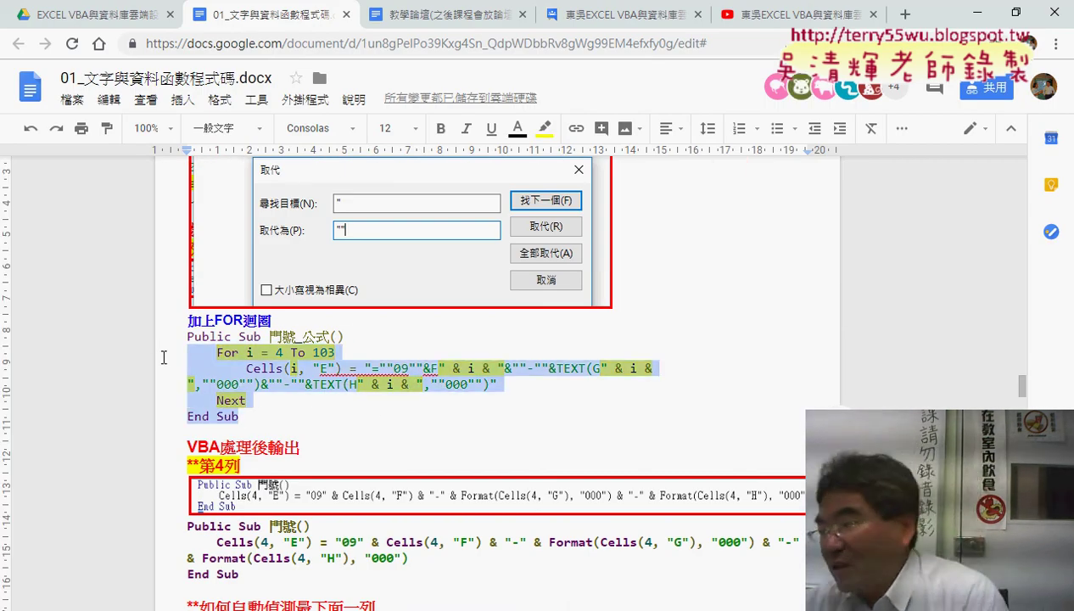